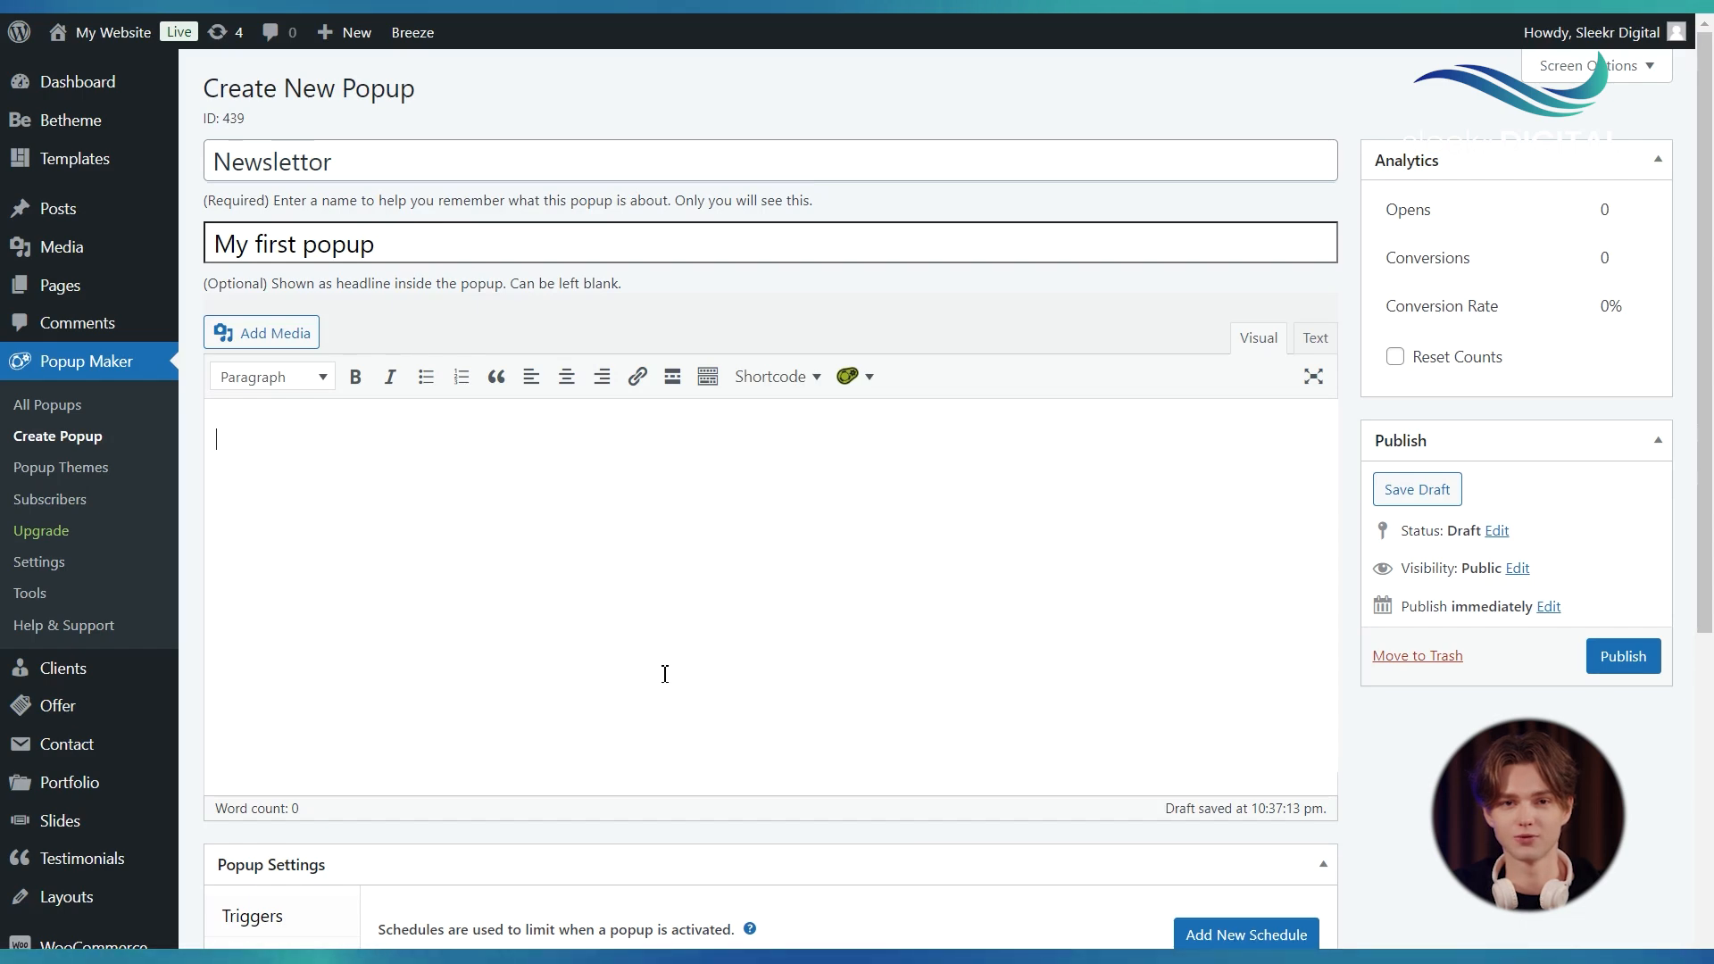
Create a Time Delay / Auto Open trigger for the popup, using a cookie that stops it from showing again On Popup Close
{"action": "left_click", "coordinate": [665, 674]}
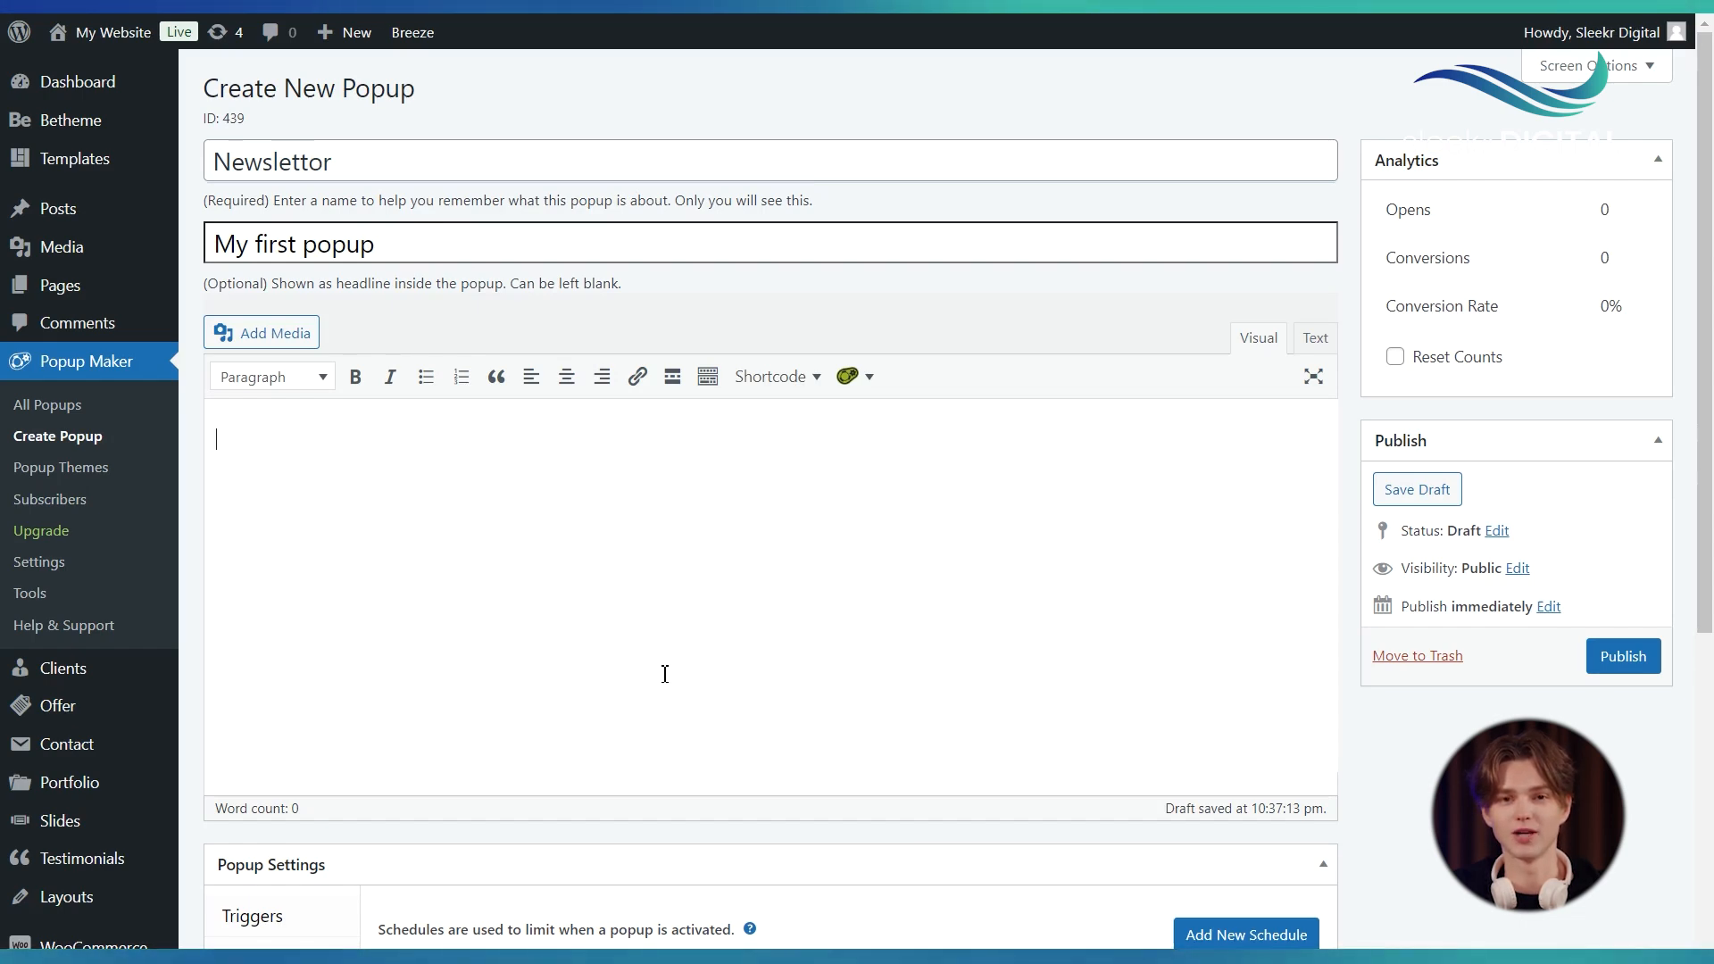
{"action": "scroll", "coordinate": [665, 674], "scroll_direction": "down", "scroll_amount": 5}
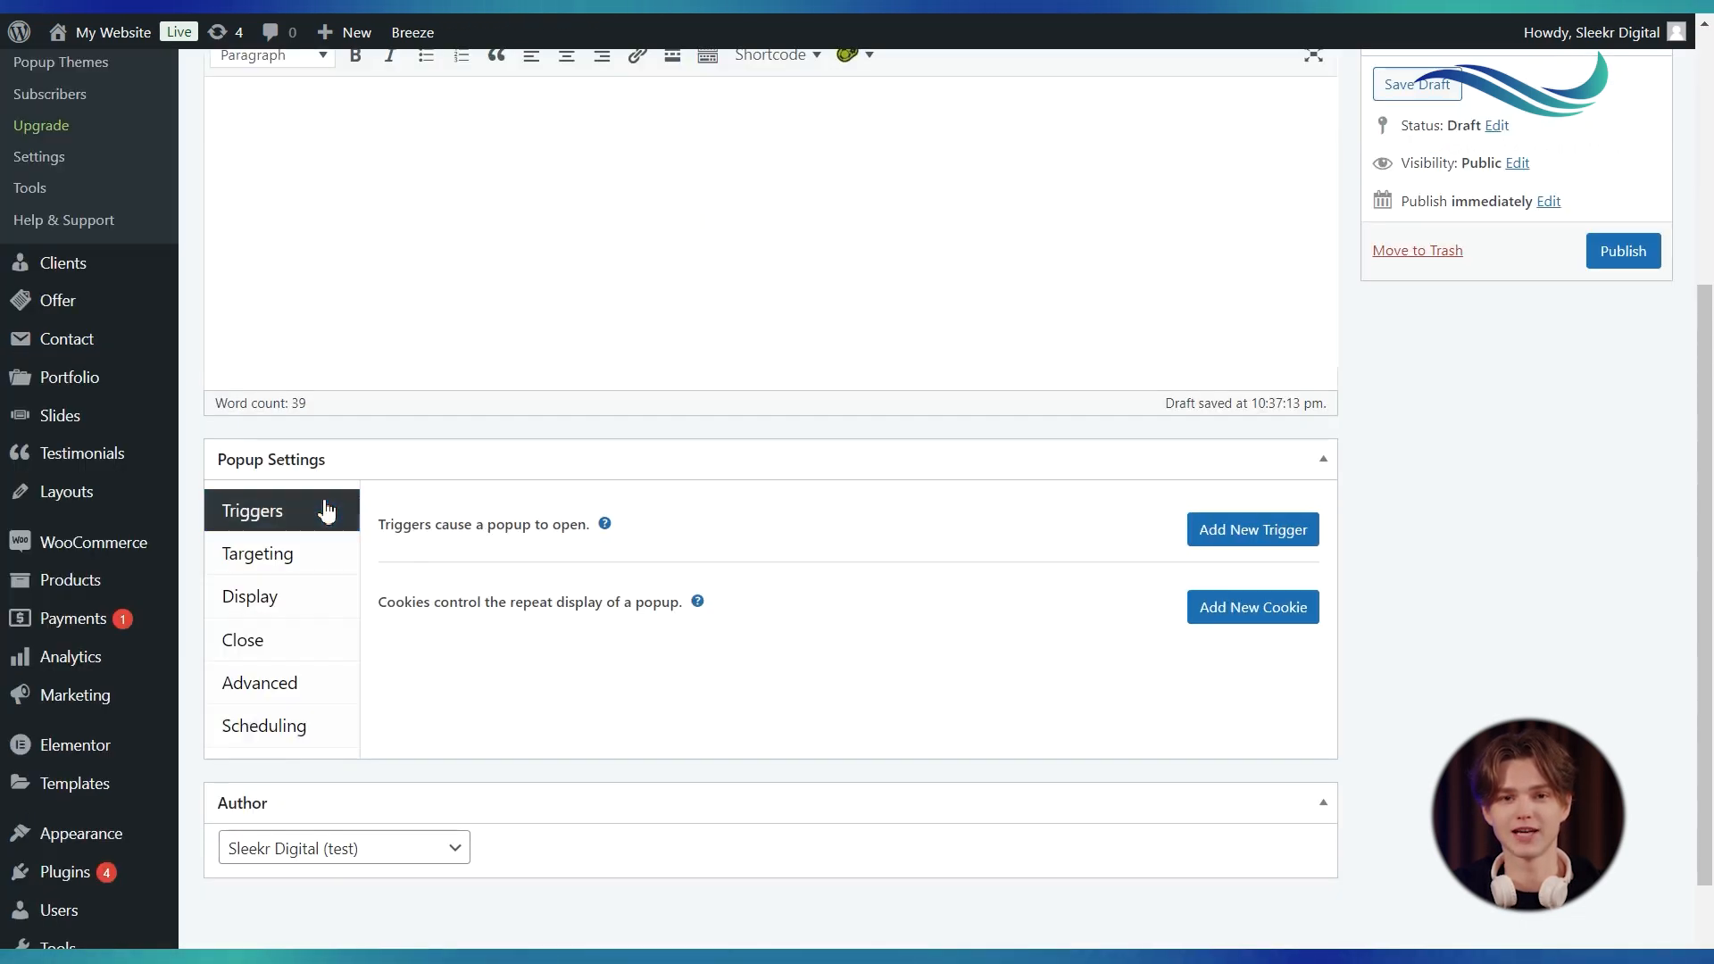
{"action": "scroll", "coordinate": [441, 688], "scroll_direction": "up", "scroll_amount": 1}
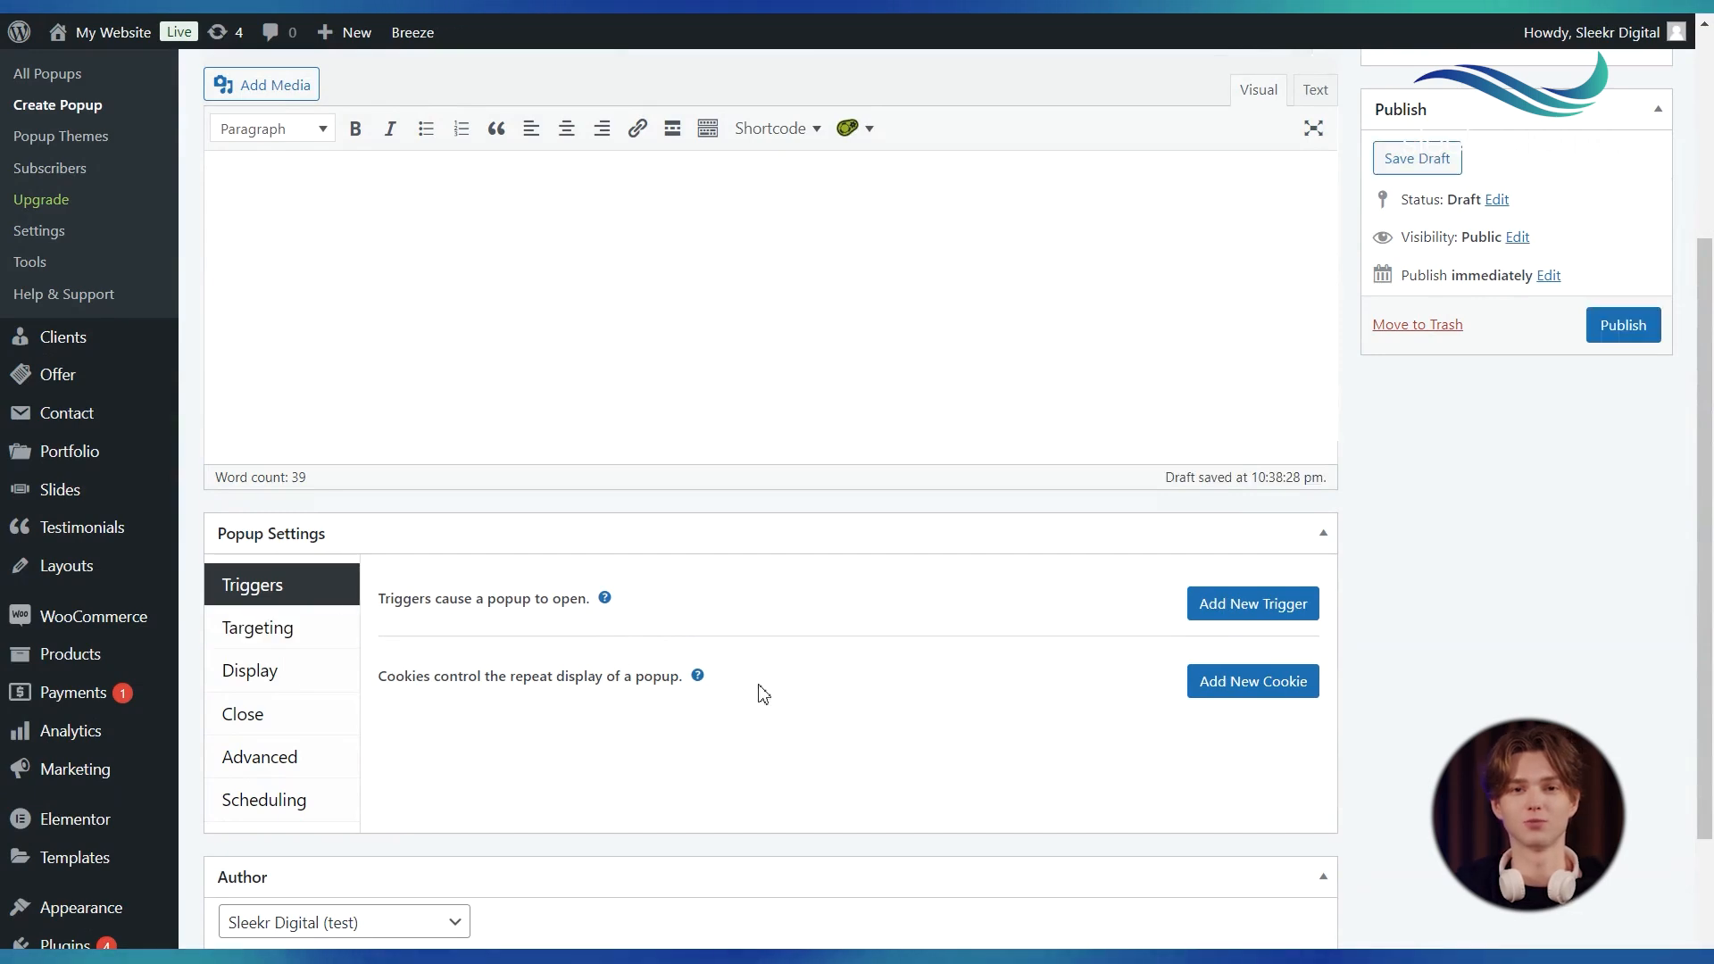
{"action": "left_click", "coordinate": [1232, 615]}
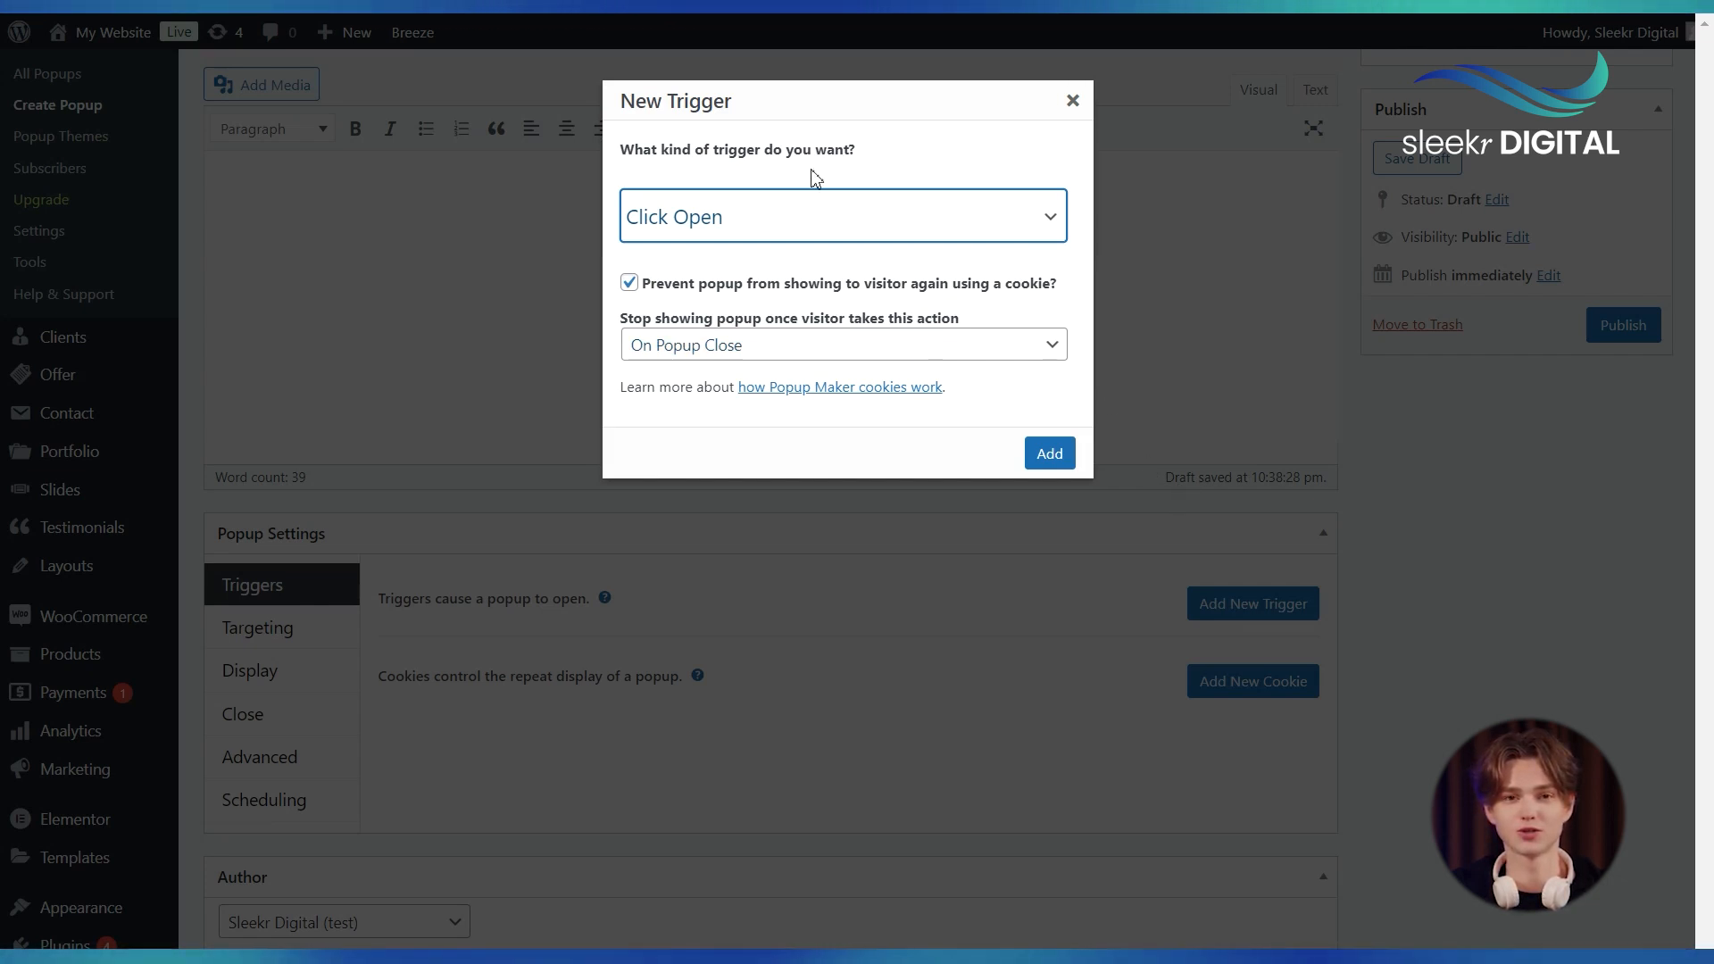
{"action": "left_click", "coordinate": [839, 230]}
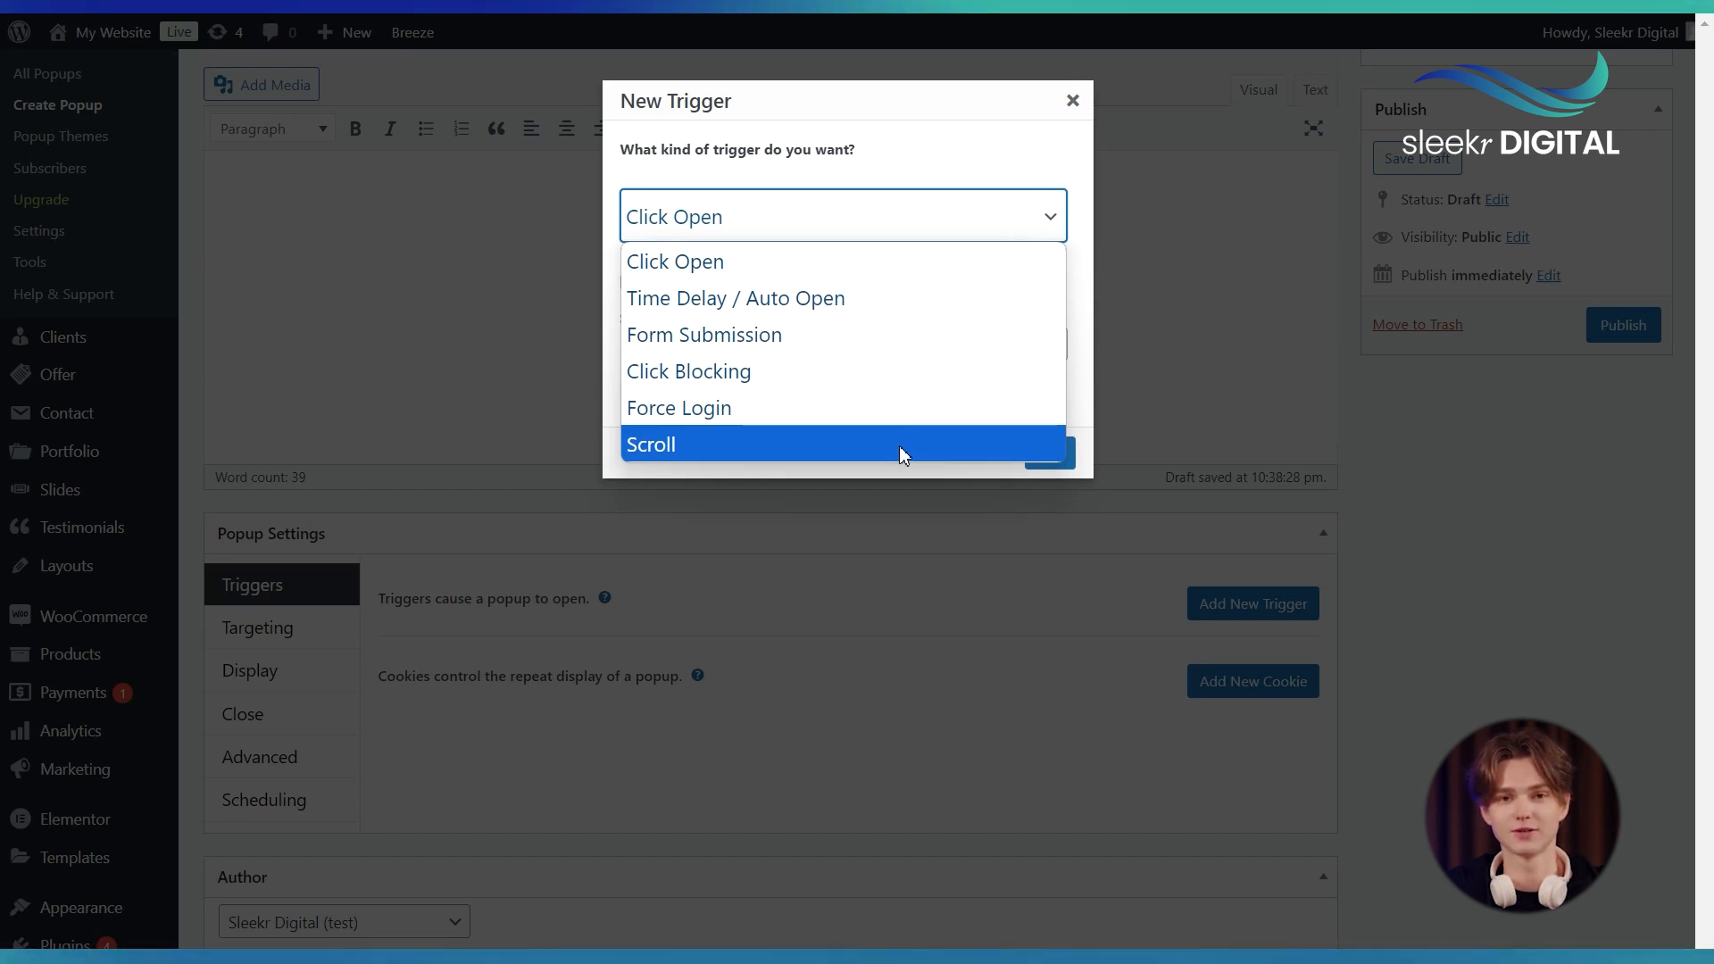
{"action": "left_click", "coordinate": [714, 302]}
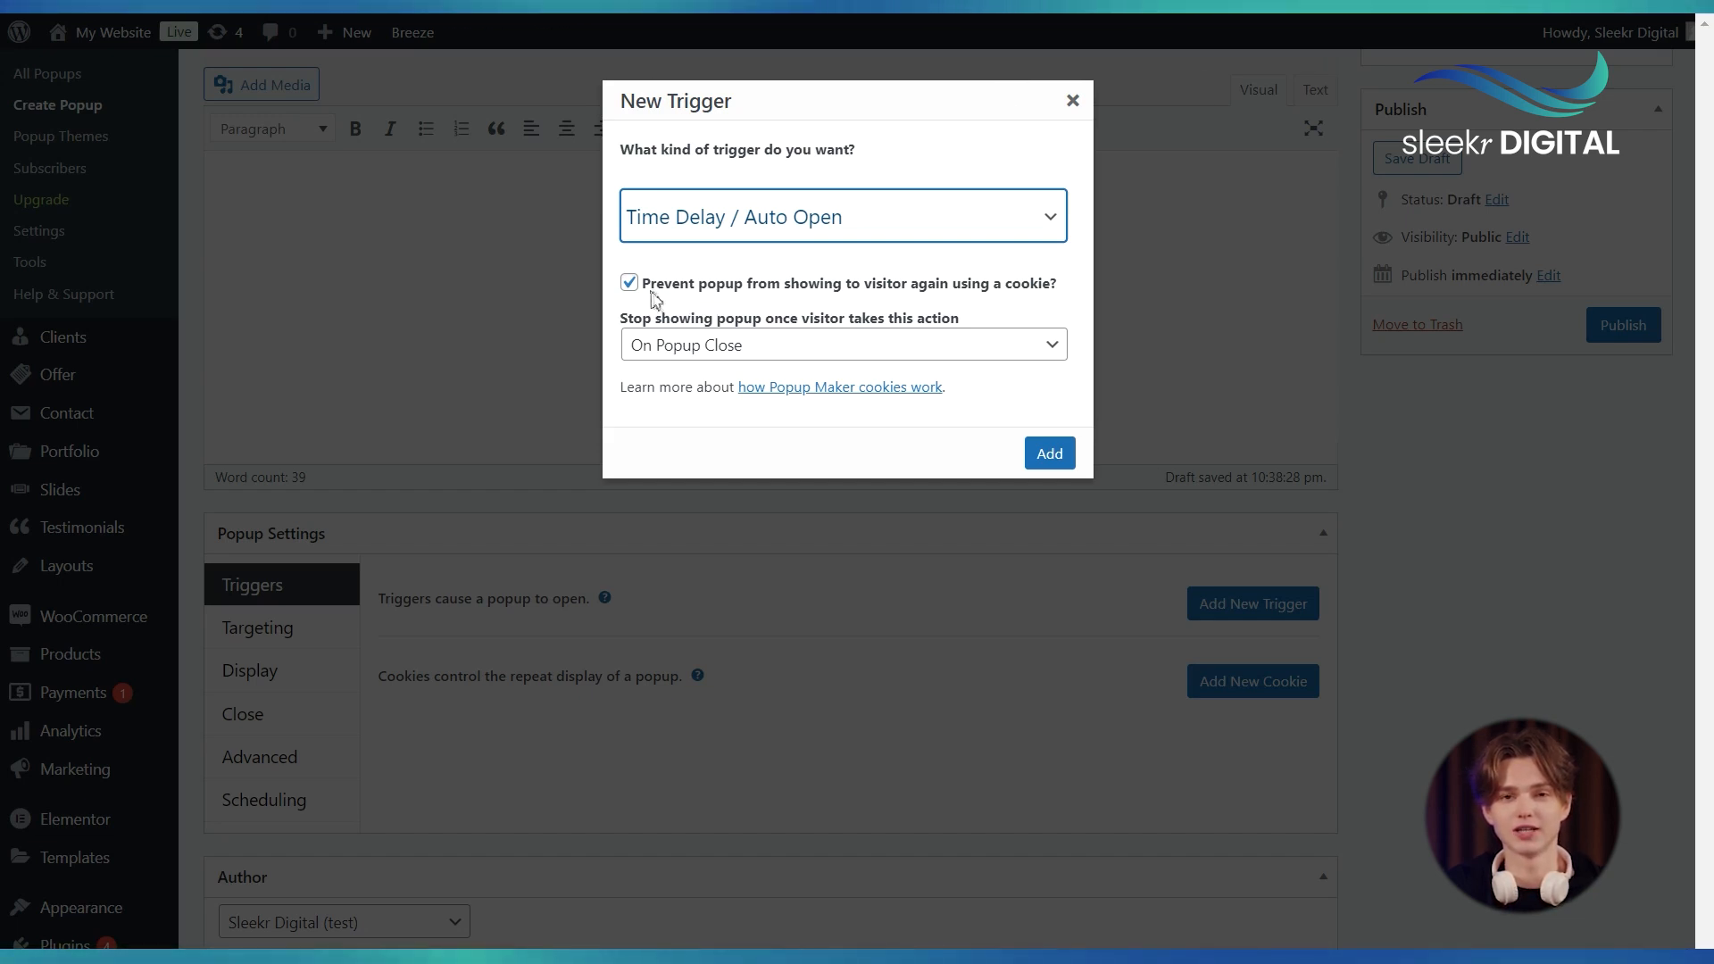
{"action": "left_click", "coordinate": [747, 354]}
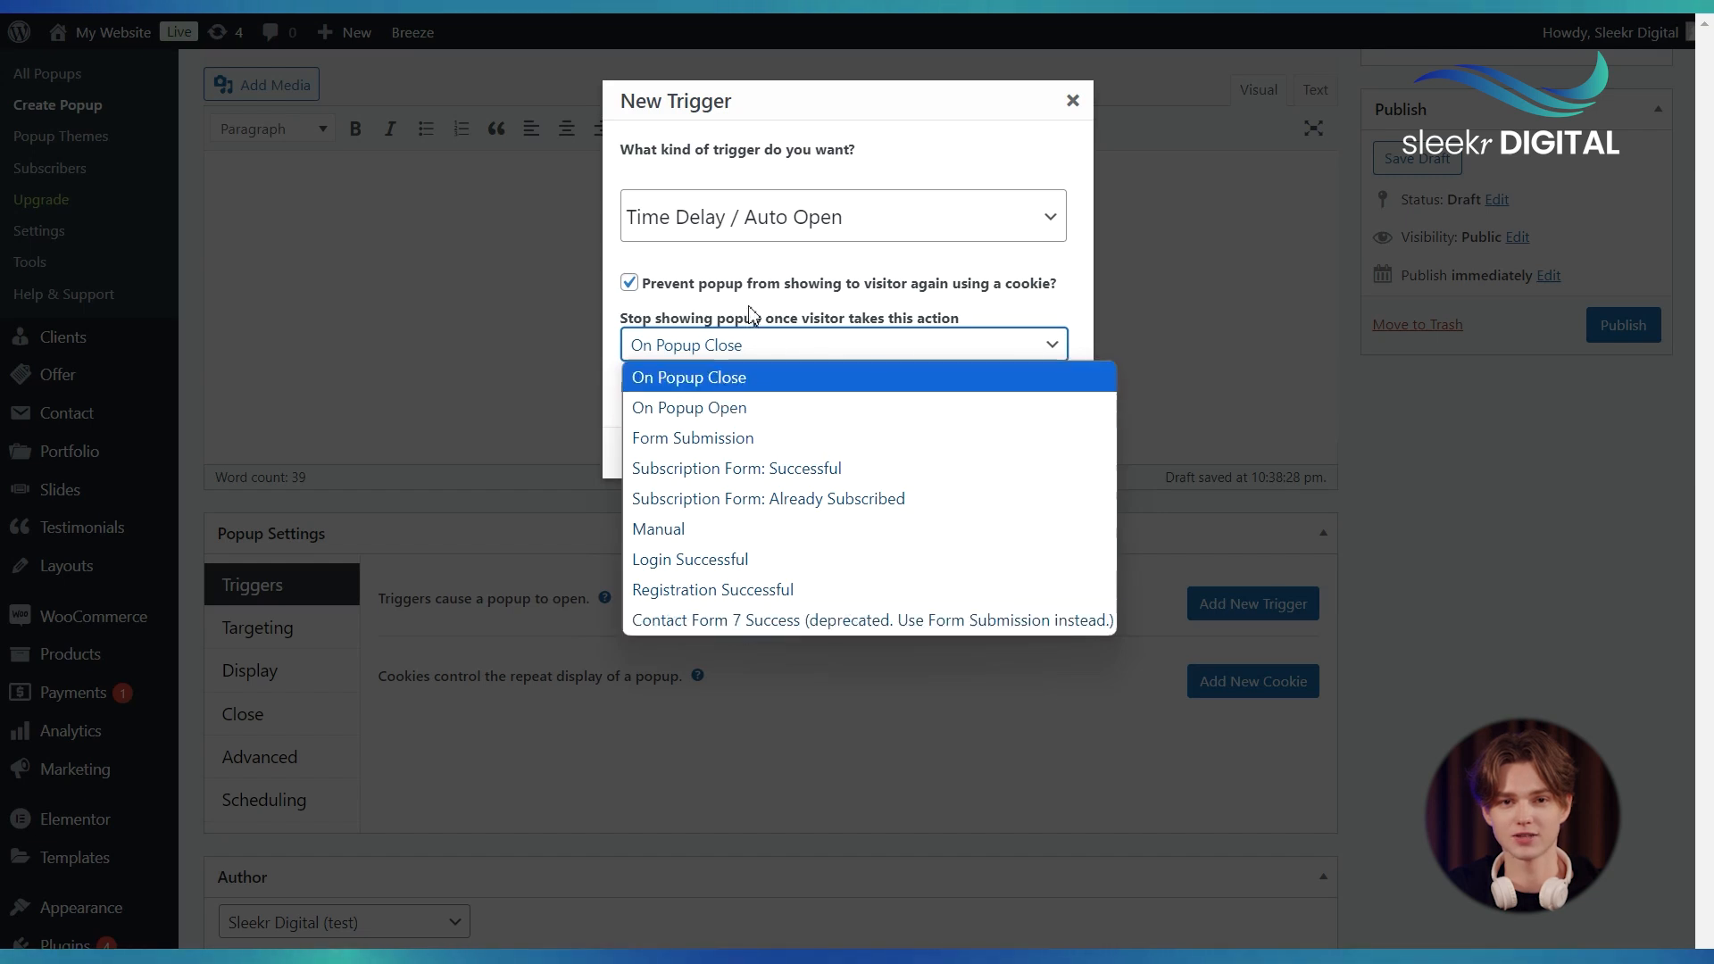
{"action": "left_click", "coordinate": [749, 388]}
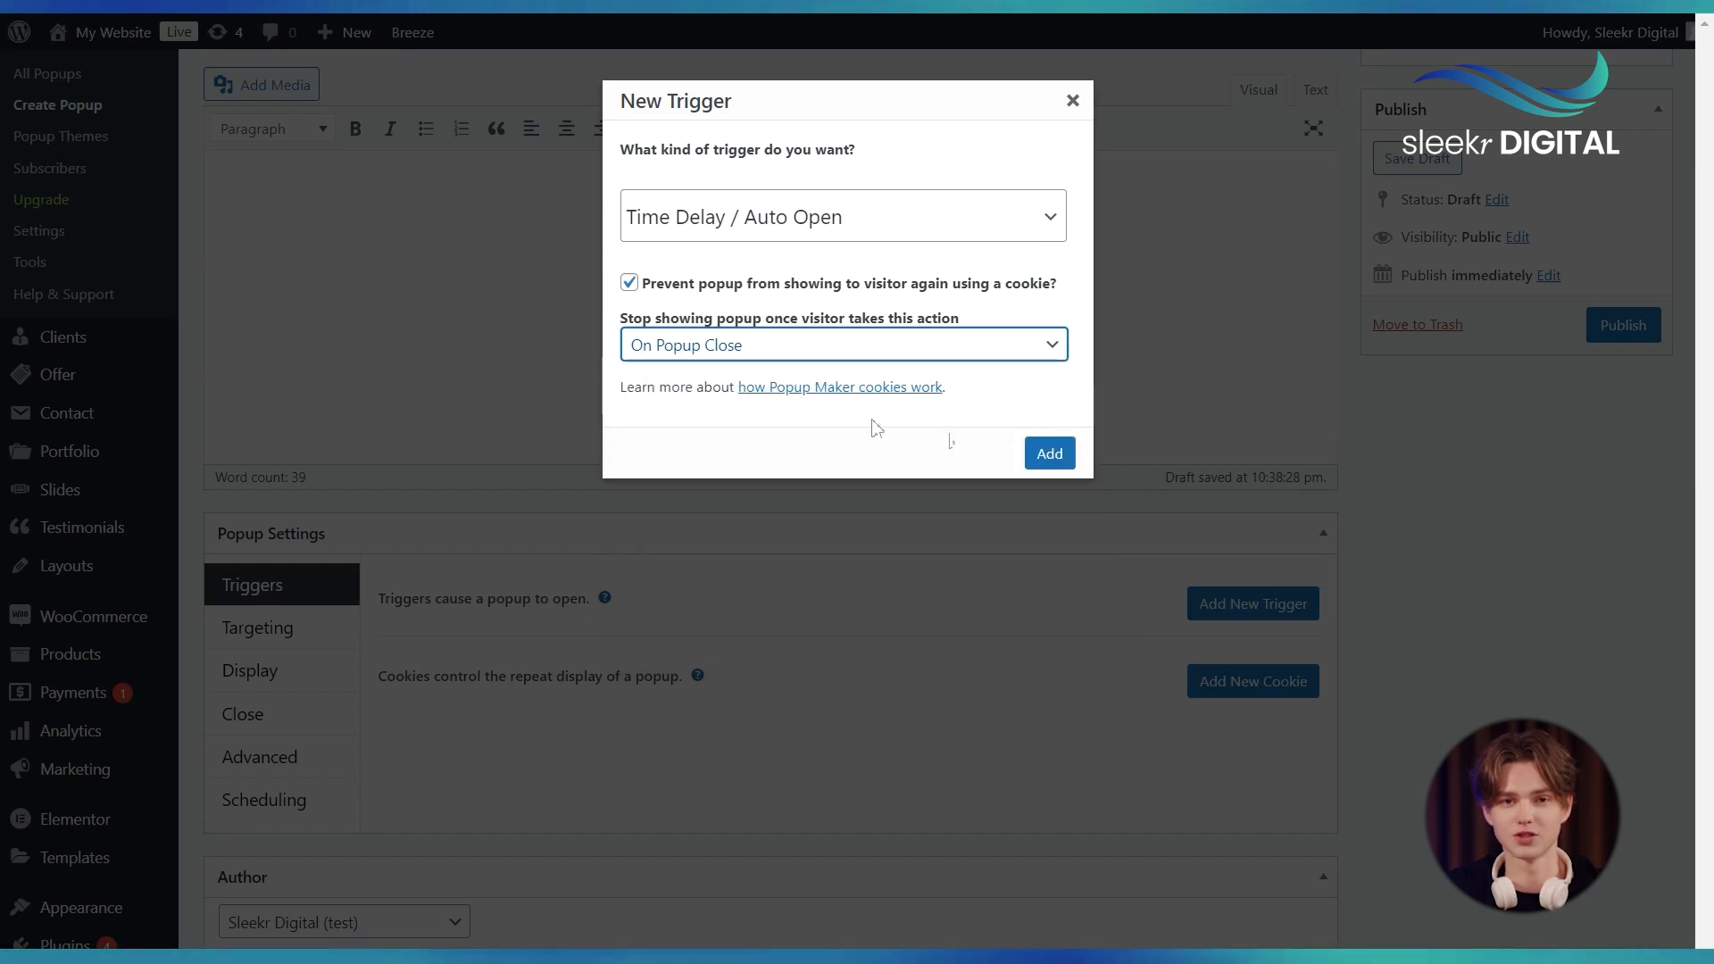
{"action": "left_click", "coordinate": [1052, 455]}
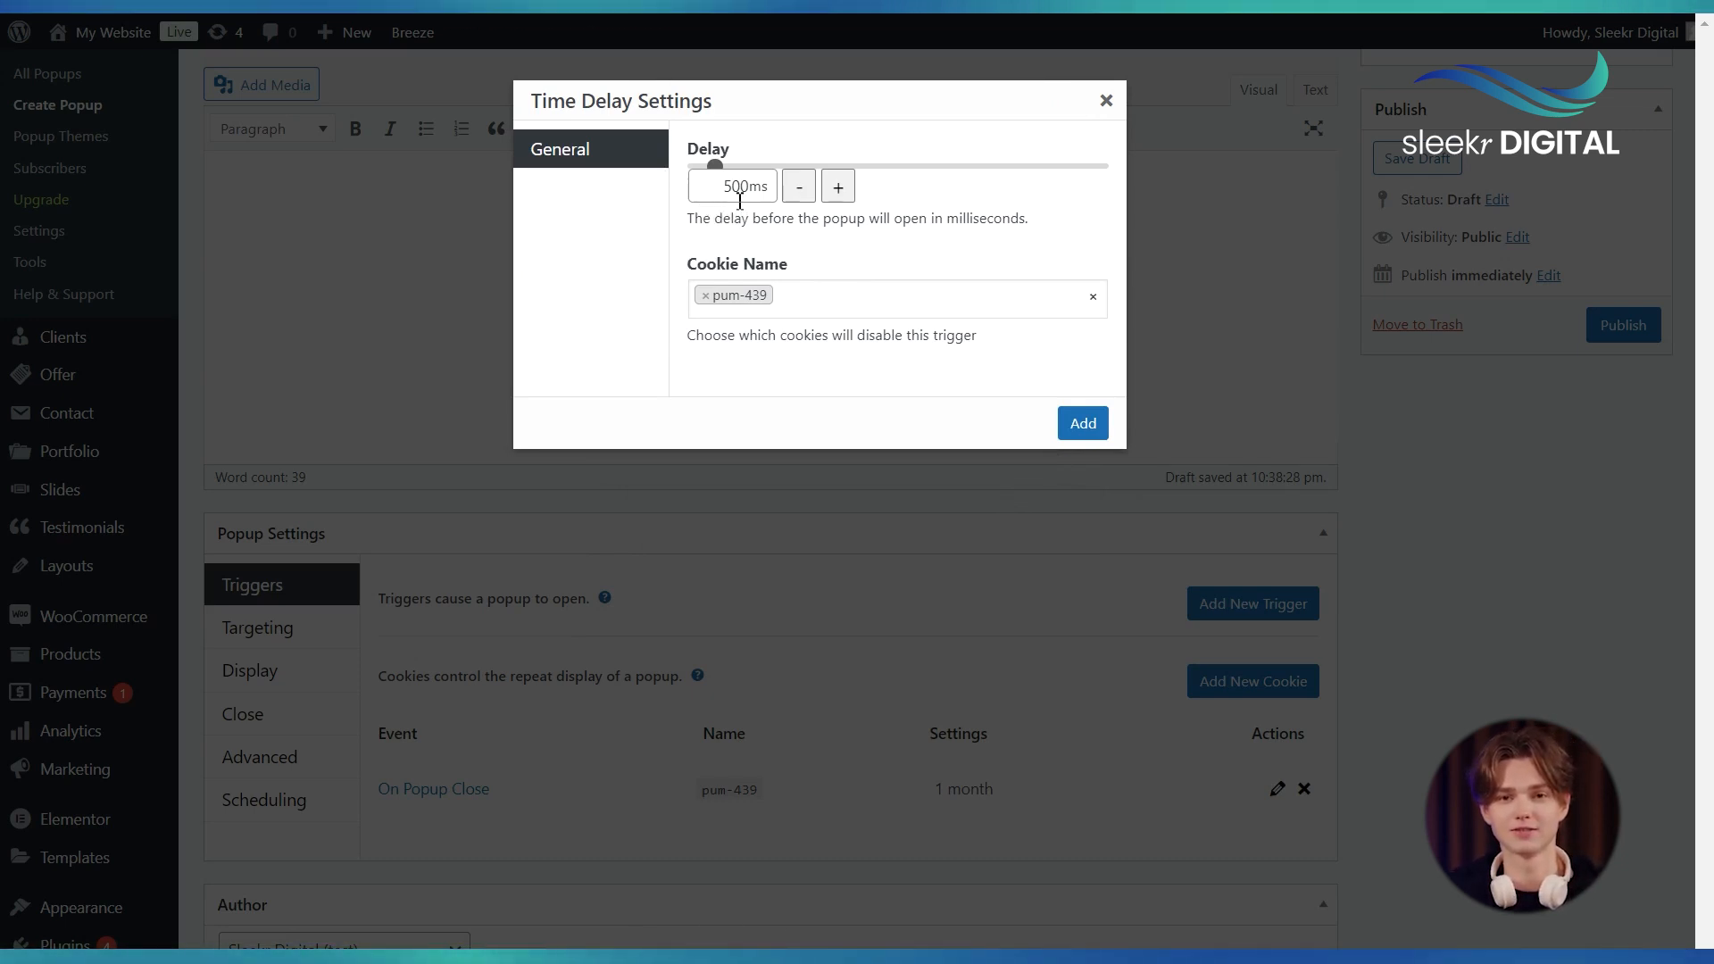
Clear the pum-439 cookie from the Time Delay trigger's cookie names and add the trigger with the 500 ms delay
{"action": "left_click_drag", "start_coordinate": [725, 186], "coordinate": [755, 190]}
{"action": "left_click", "coordinate": [763, 226]}
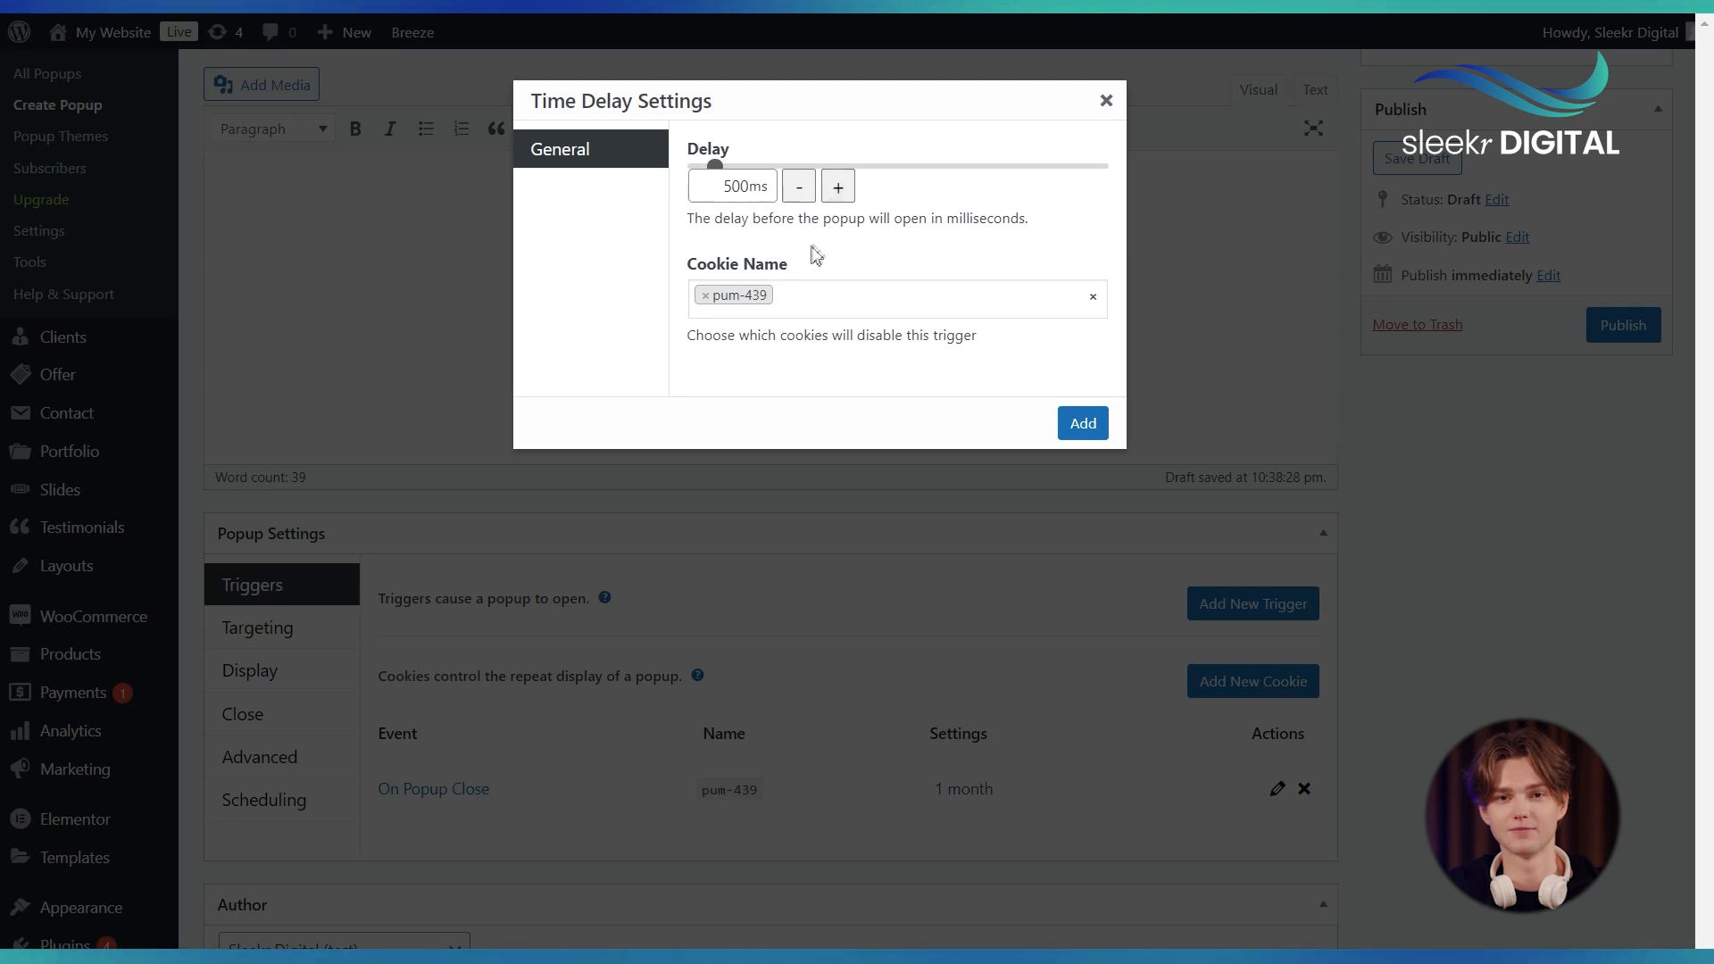
{"action": "left_click", "coordinate": [801, 317]}
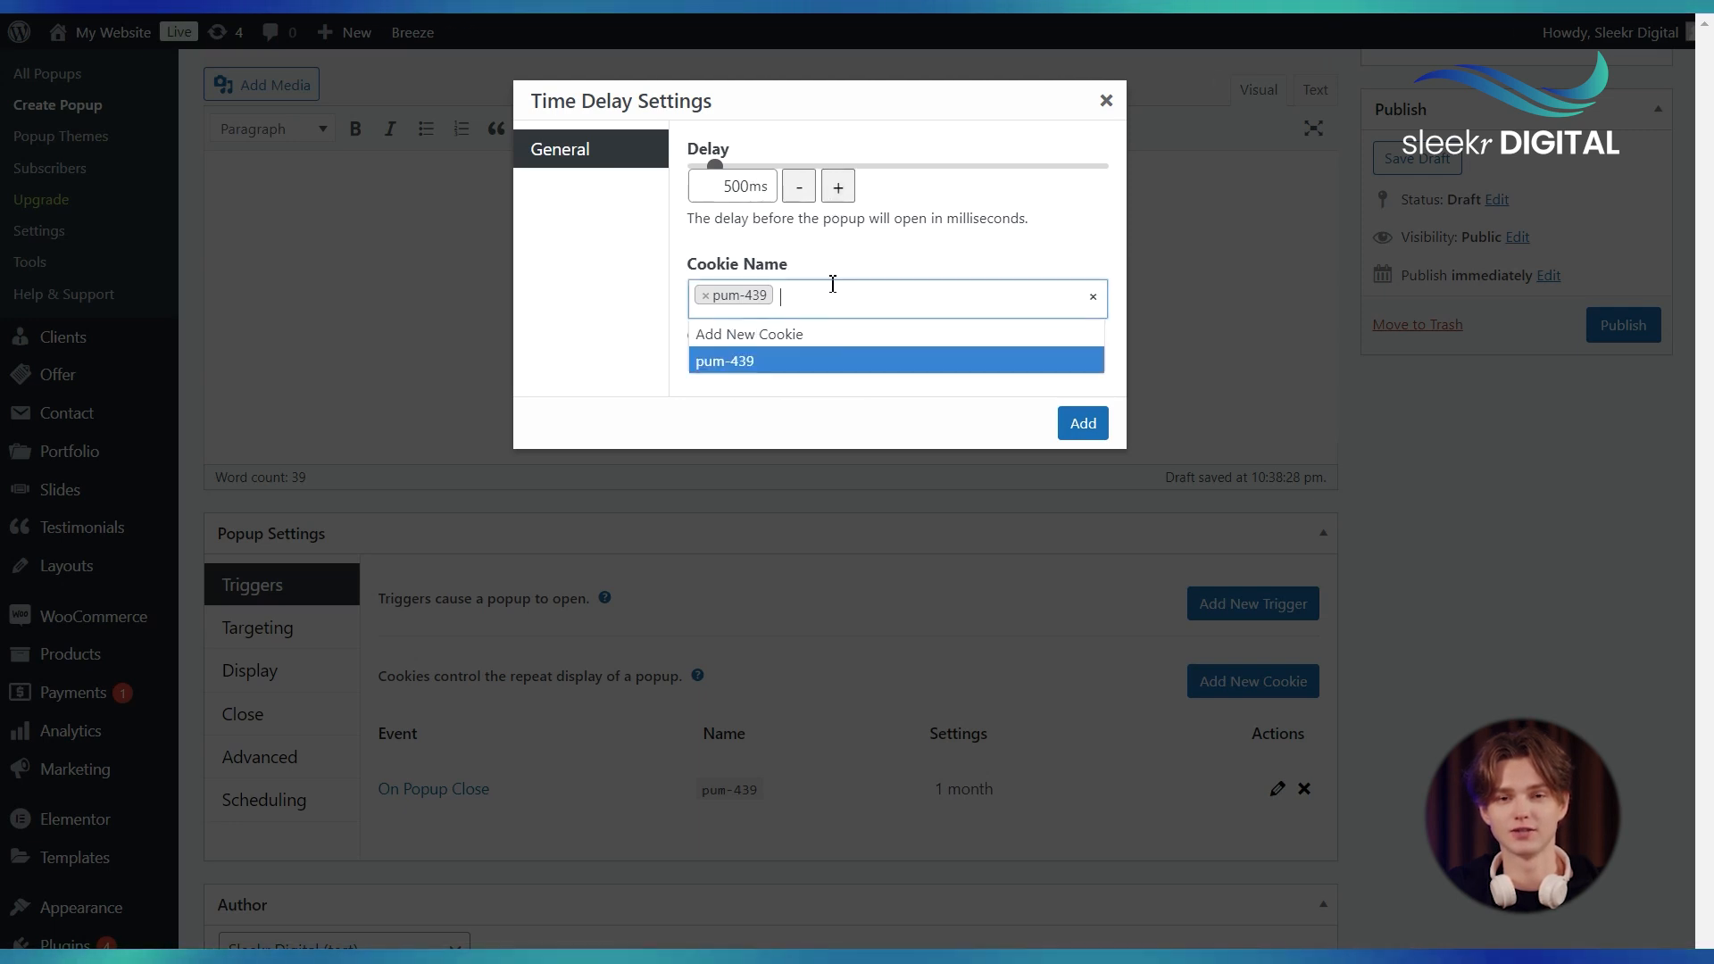
{"action": "left_click", "coordinate": [837, 302]}
{"action": "left_click", "coordinate": [854, 313]}
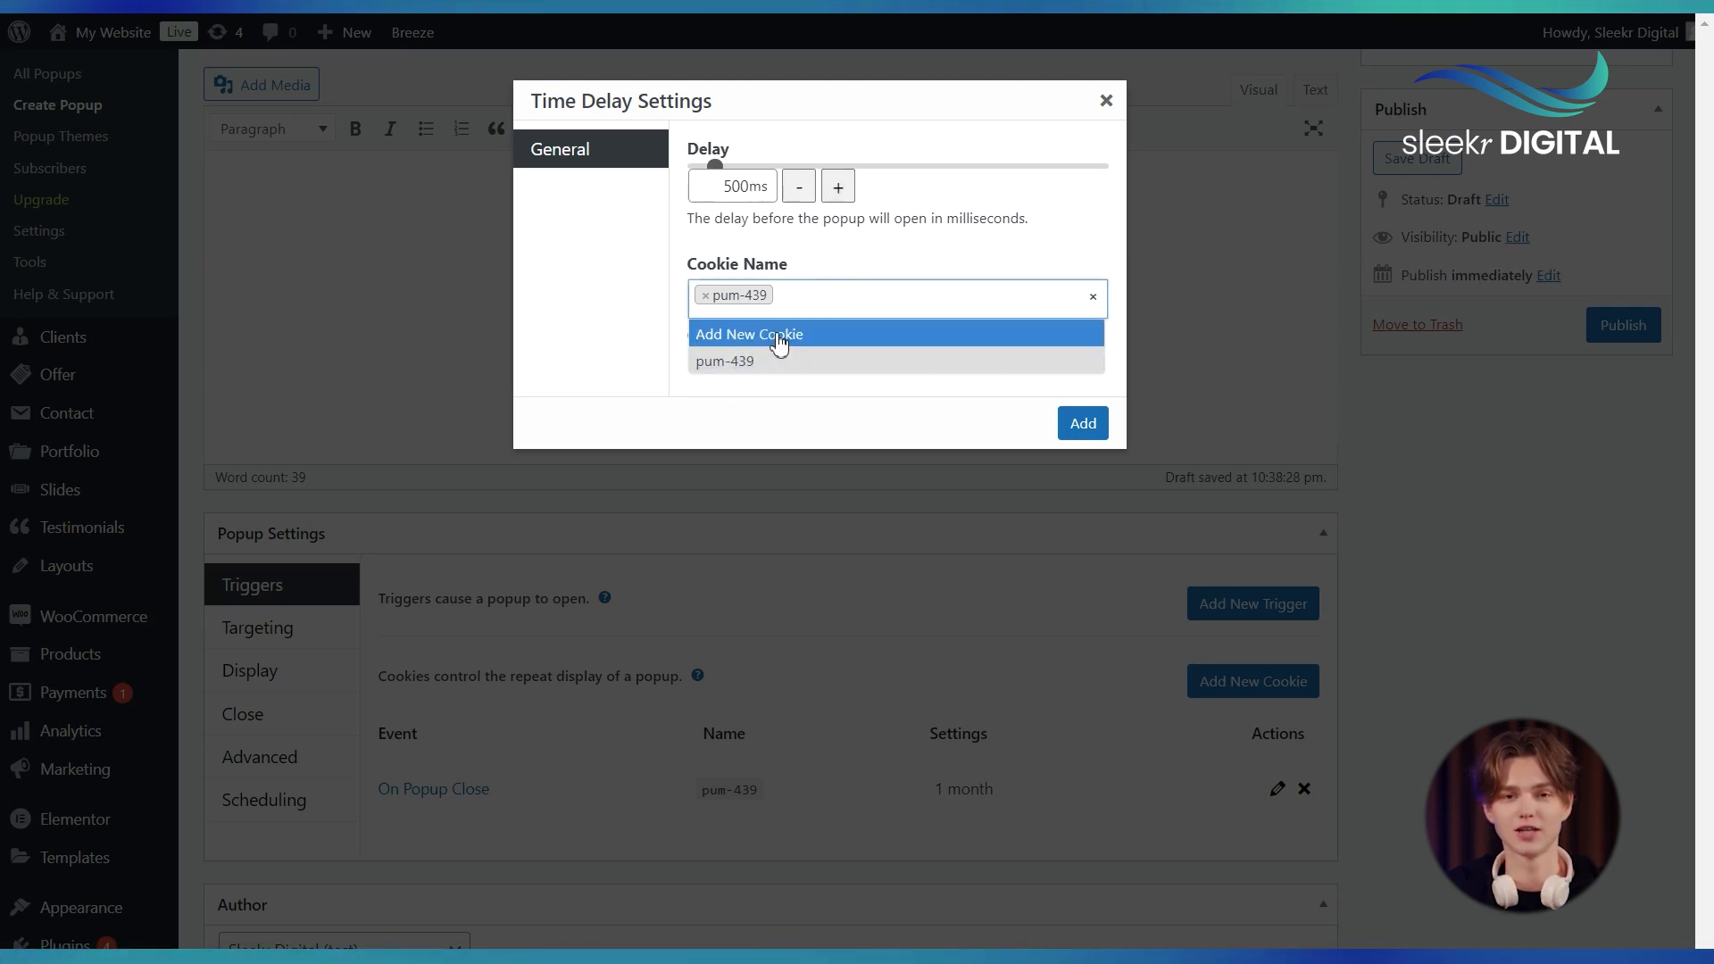
{"action": "left_click", "coordinate": [779, 335]}
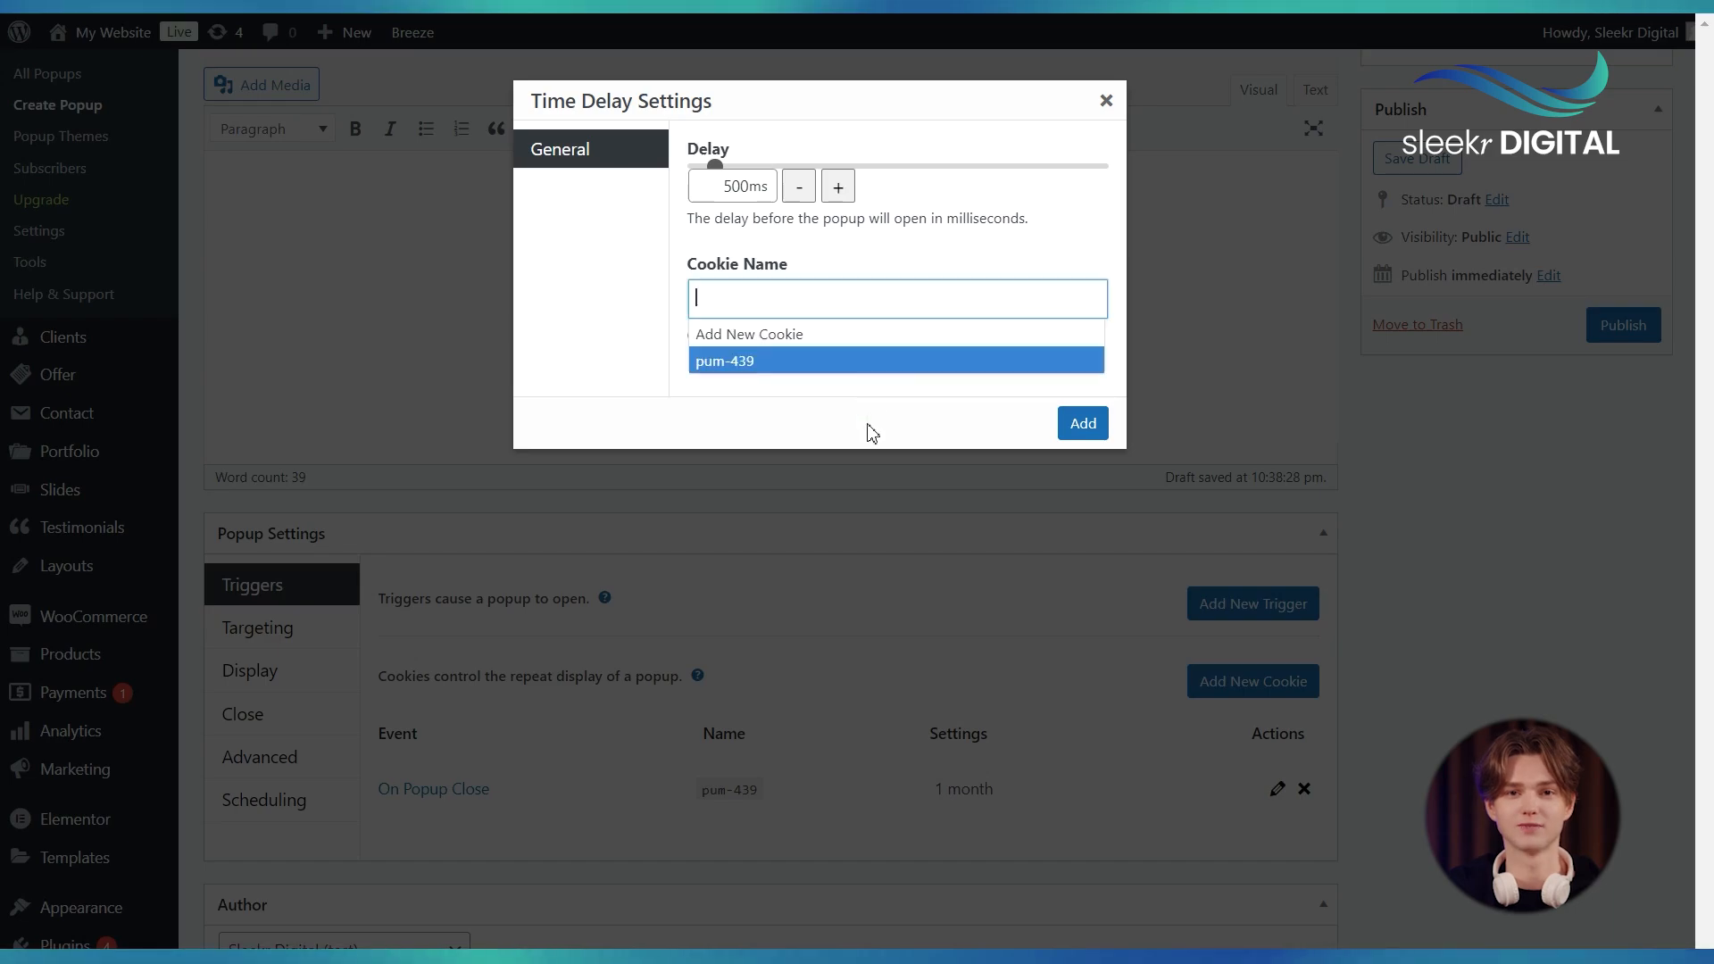
{"action": "left_click", "coordinate": [1085, 427]}
Add another popup cookie created On Popup Close and enter "sess" in its settings
{"action": "scroll", "coordinate": [933, 522], "scroll_direction": "down", "scroll_amount": 3}
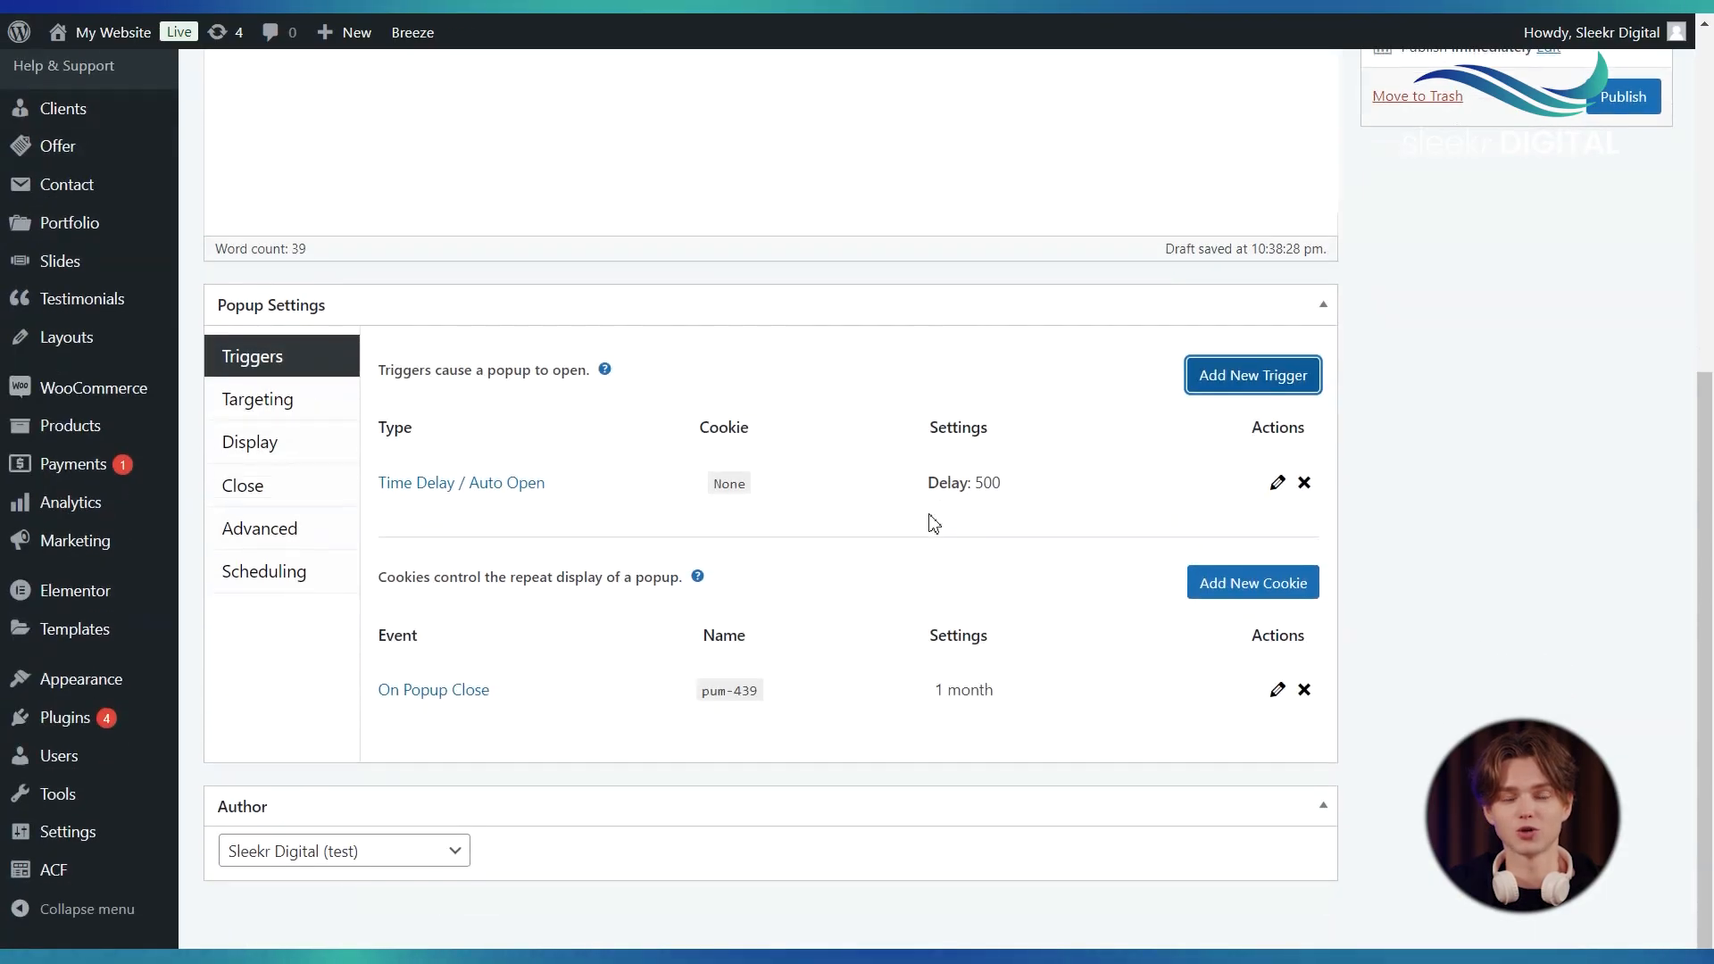
{"action": "left_click", "coordinate": [525, 588]}
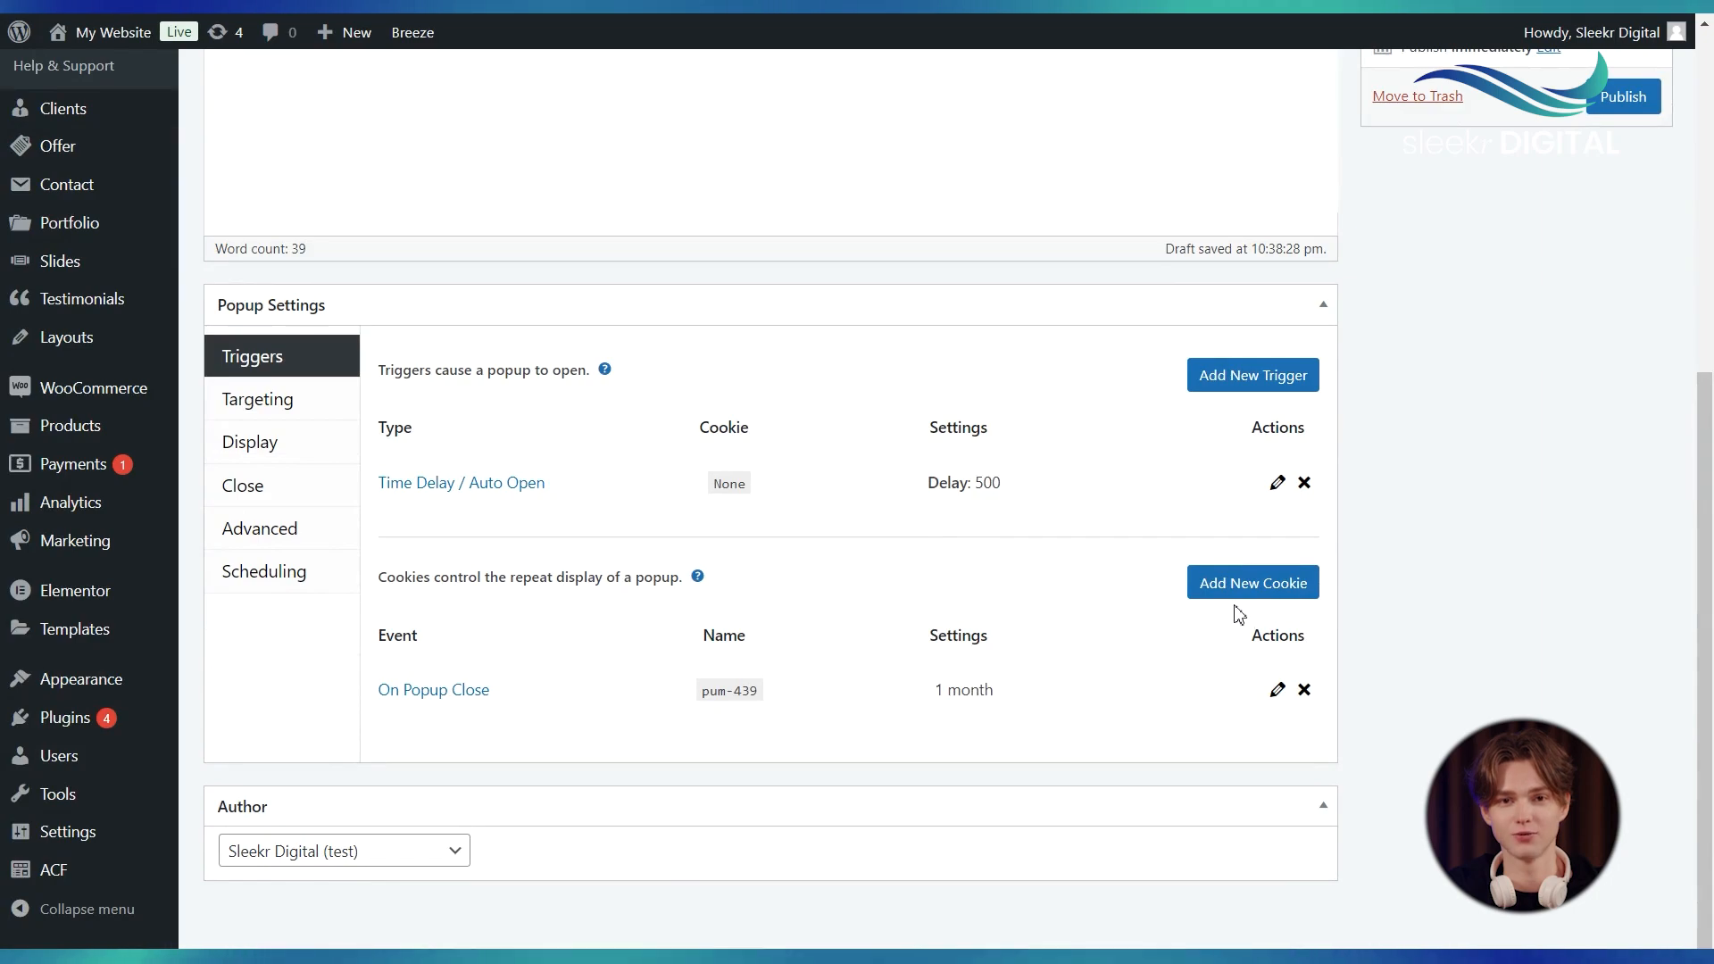
{"action": "left_click", "coordinate": [1269, 589]}
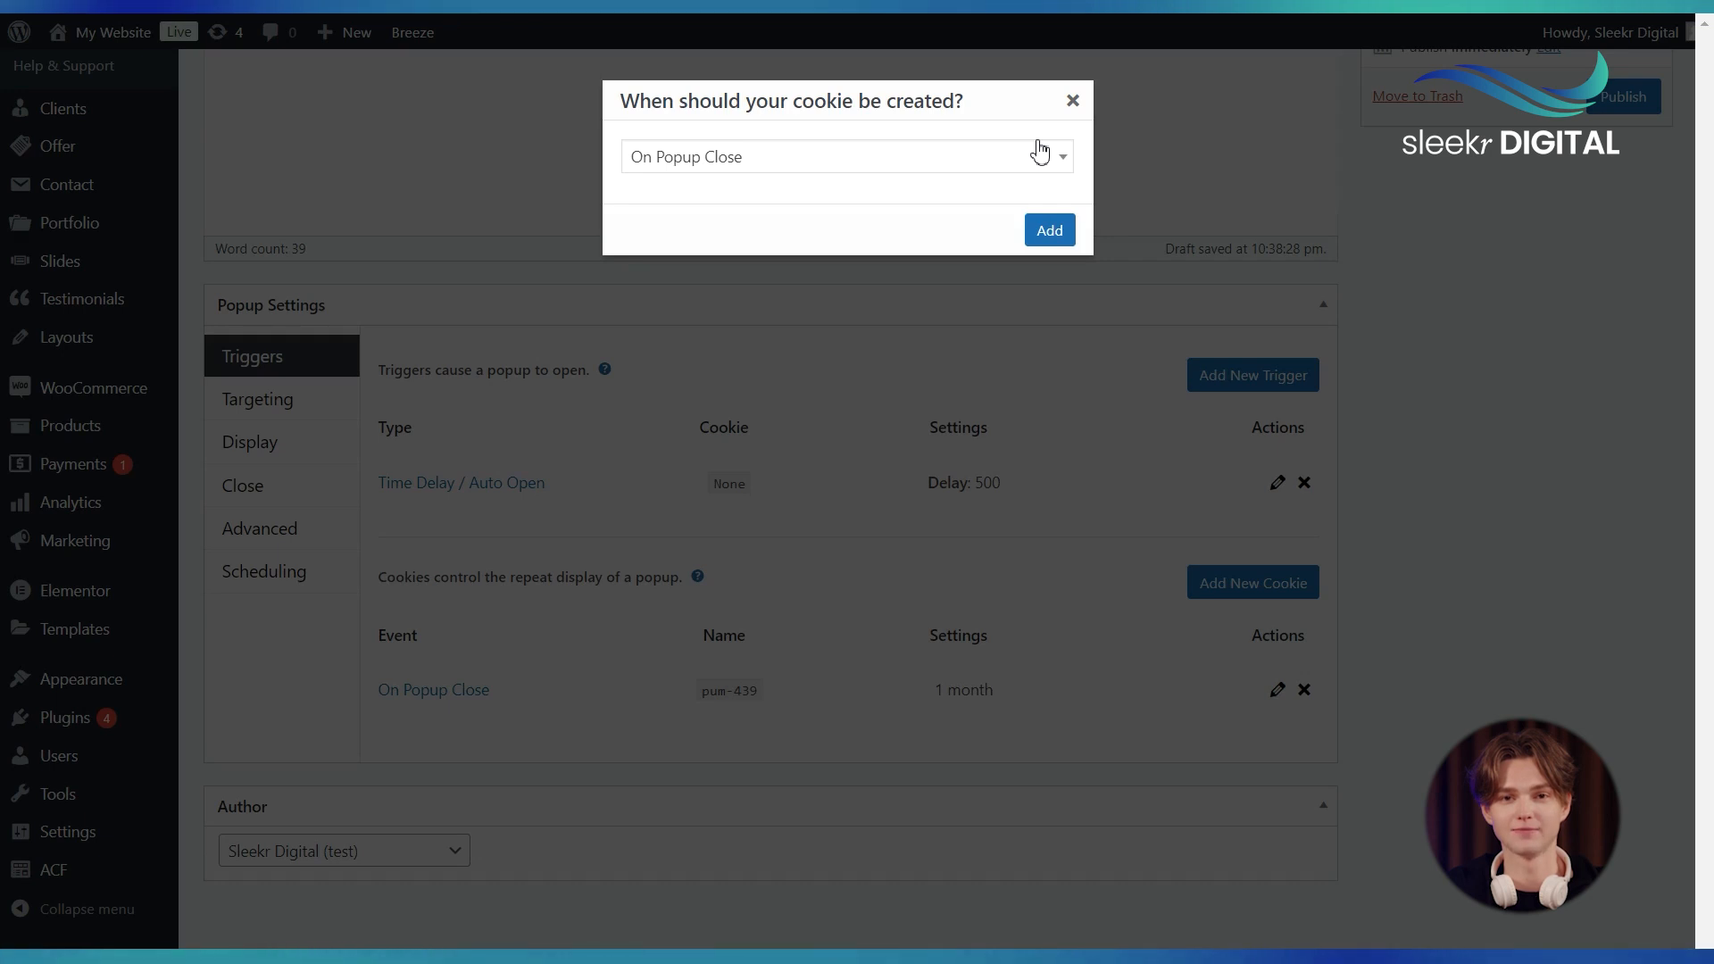
{"action": "left_click", "coordinate": [891, 174]}
{"action": "left_click", "coordinate": [891, 177]}
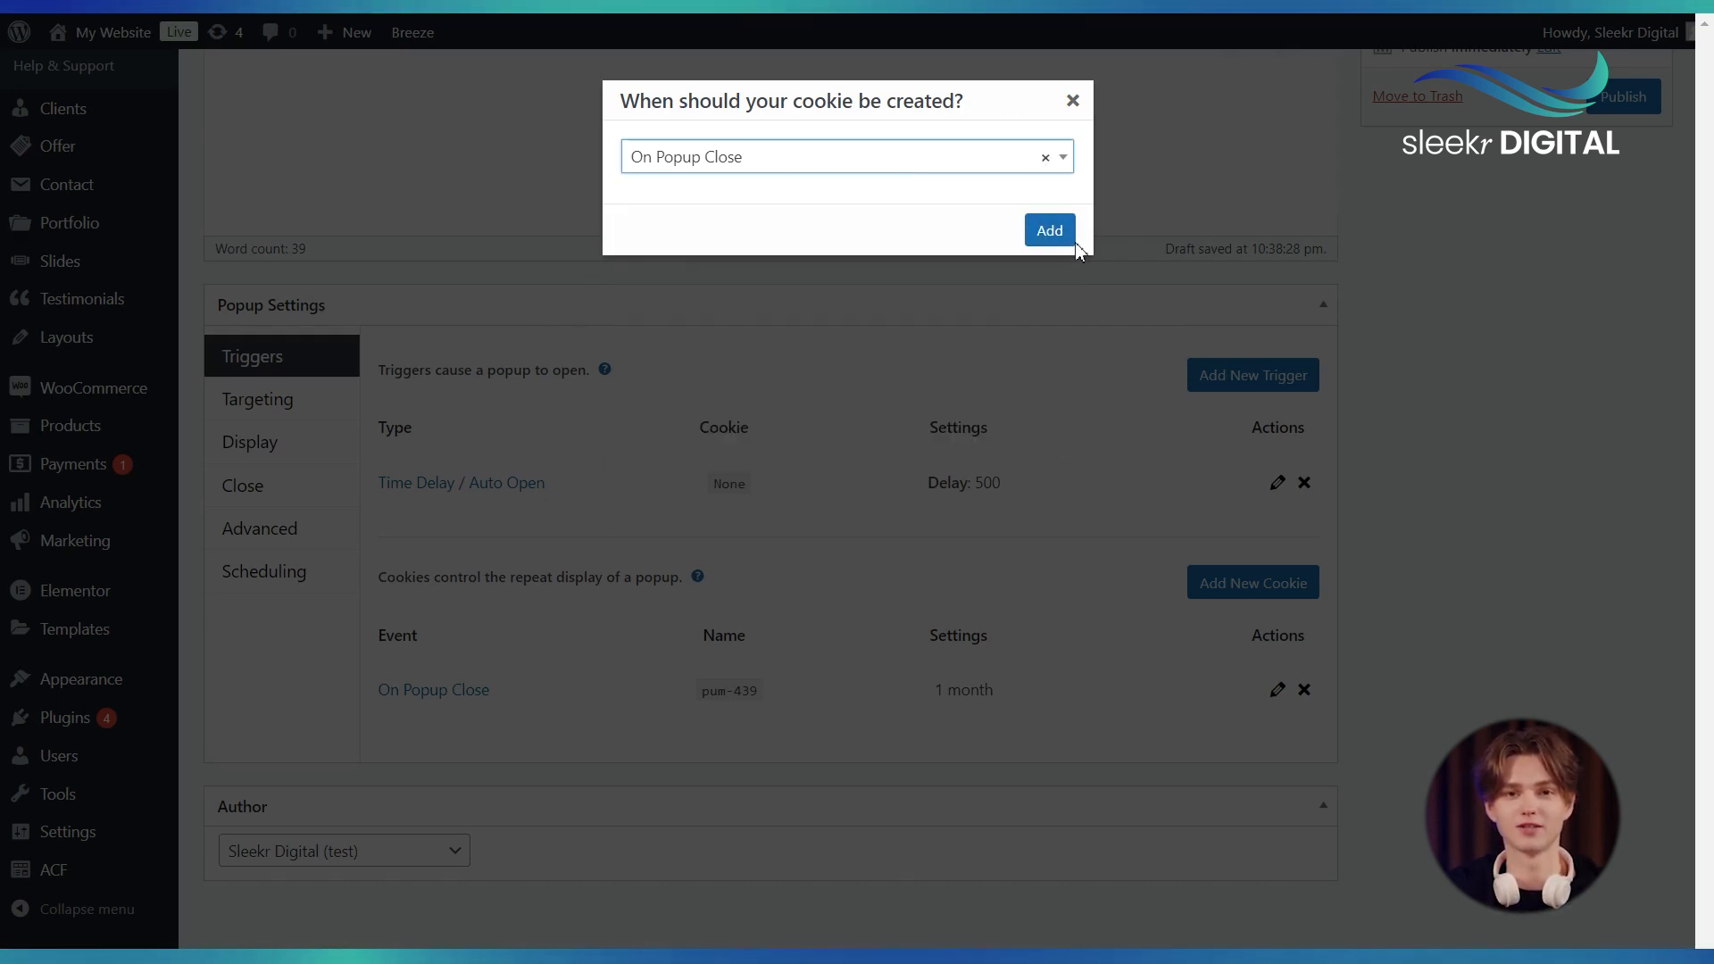
{"action": "left_click", "coordinate": [1050, 231]}
{"action": "triple_click", "coordinate": [828, 305]}
{"action": "type", "text": "sess"}
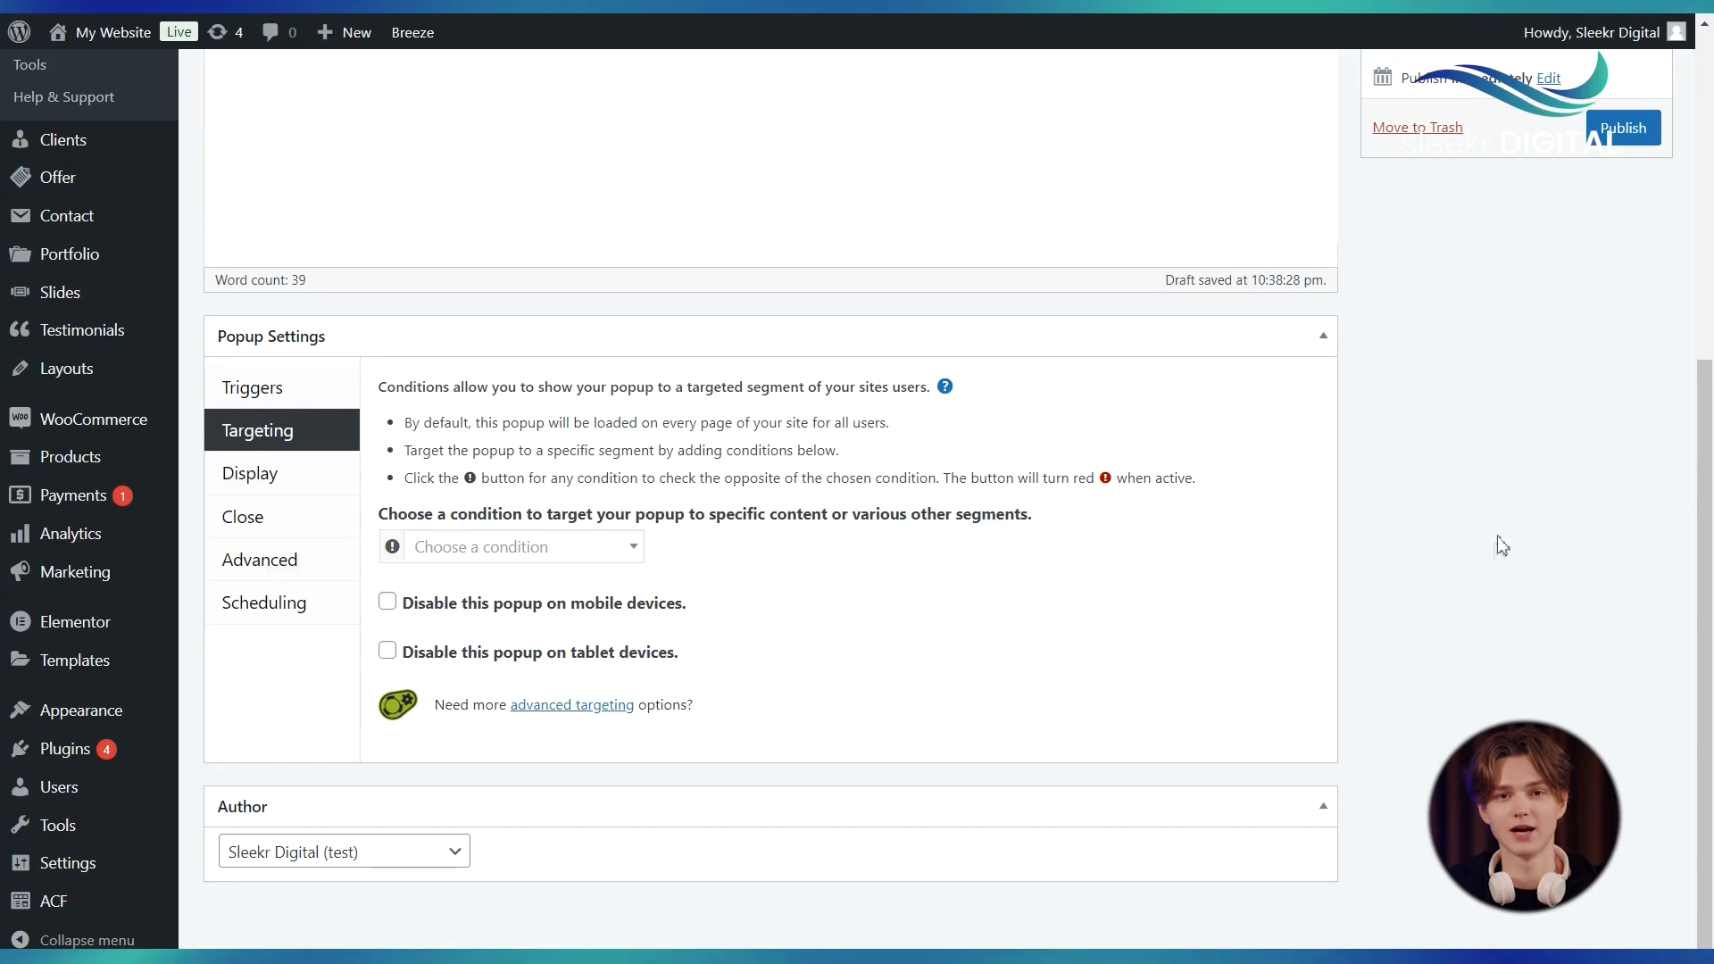
Target the popup to the Home Page with a general targeting condition
{"action": "left_click", "coordinate": [631, 544]}
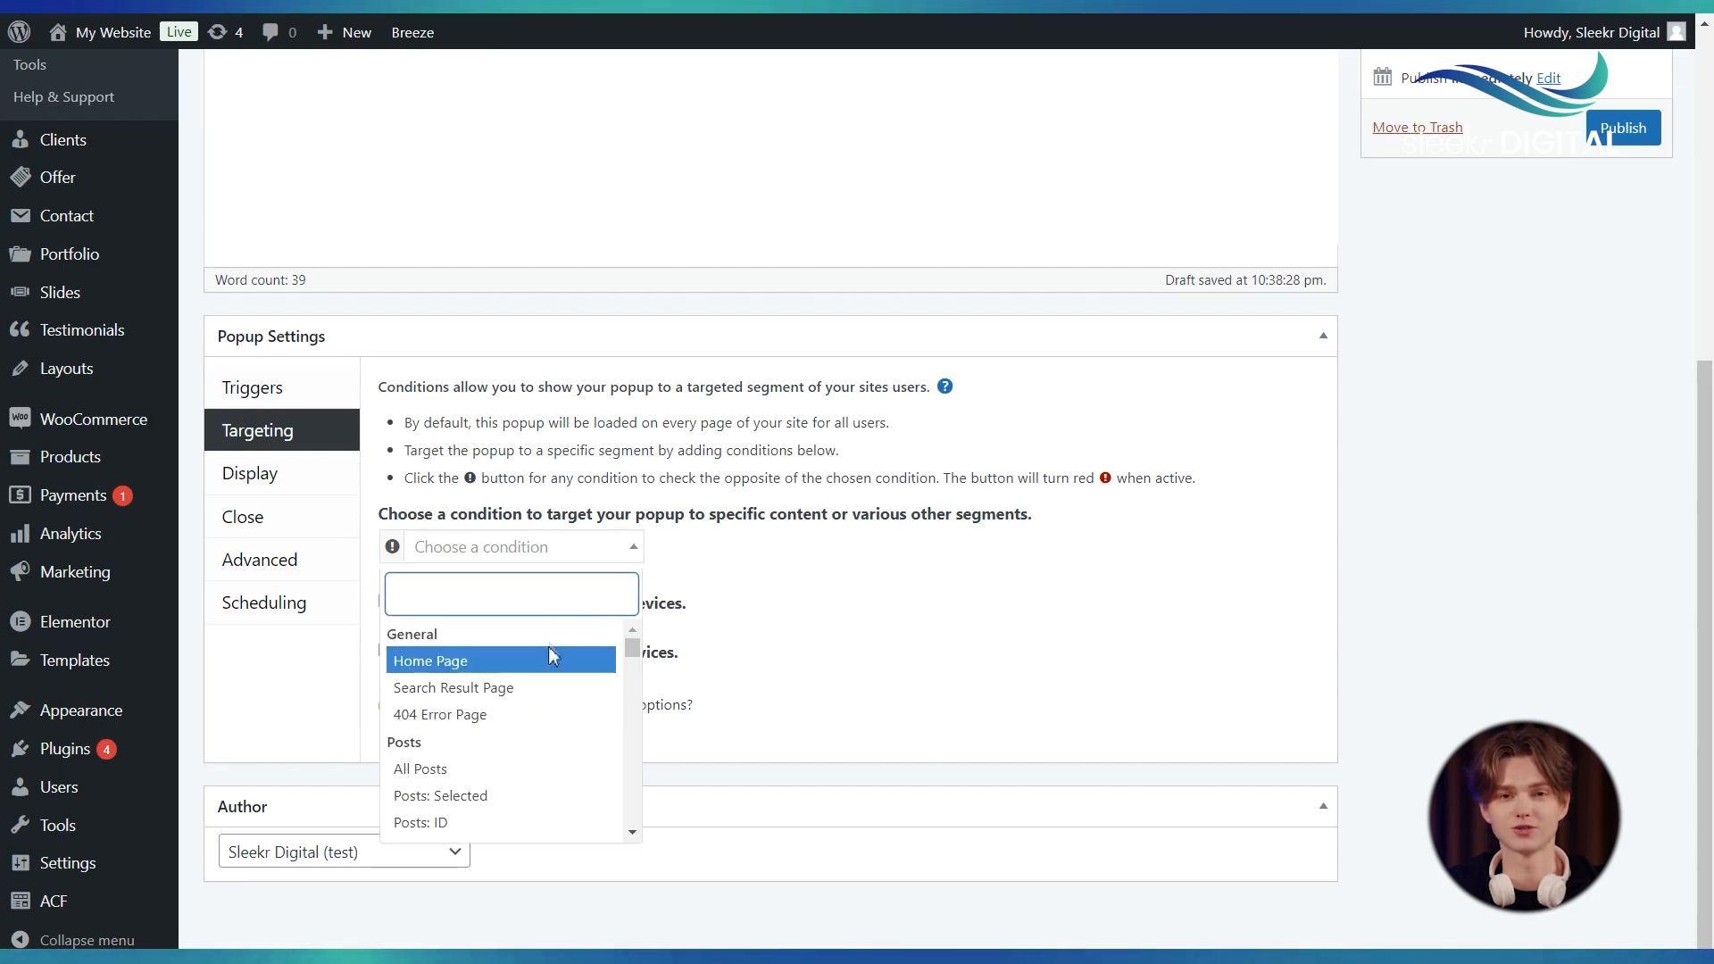
{"action": "scroll", "coordinate": [535, 710], "scroll_direction": "down", "scroll_amount": 2}
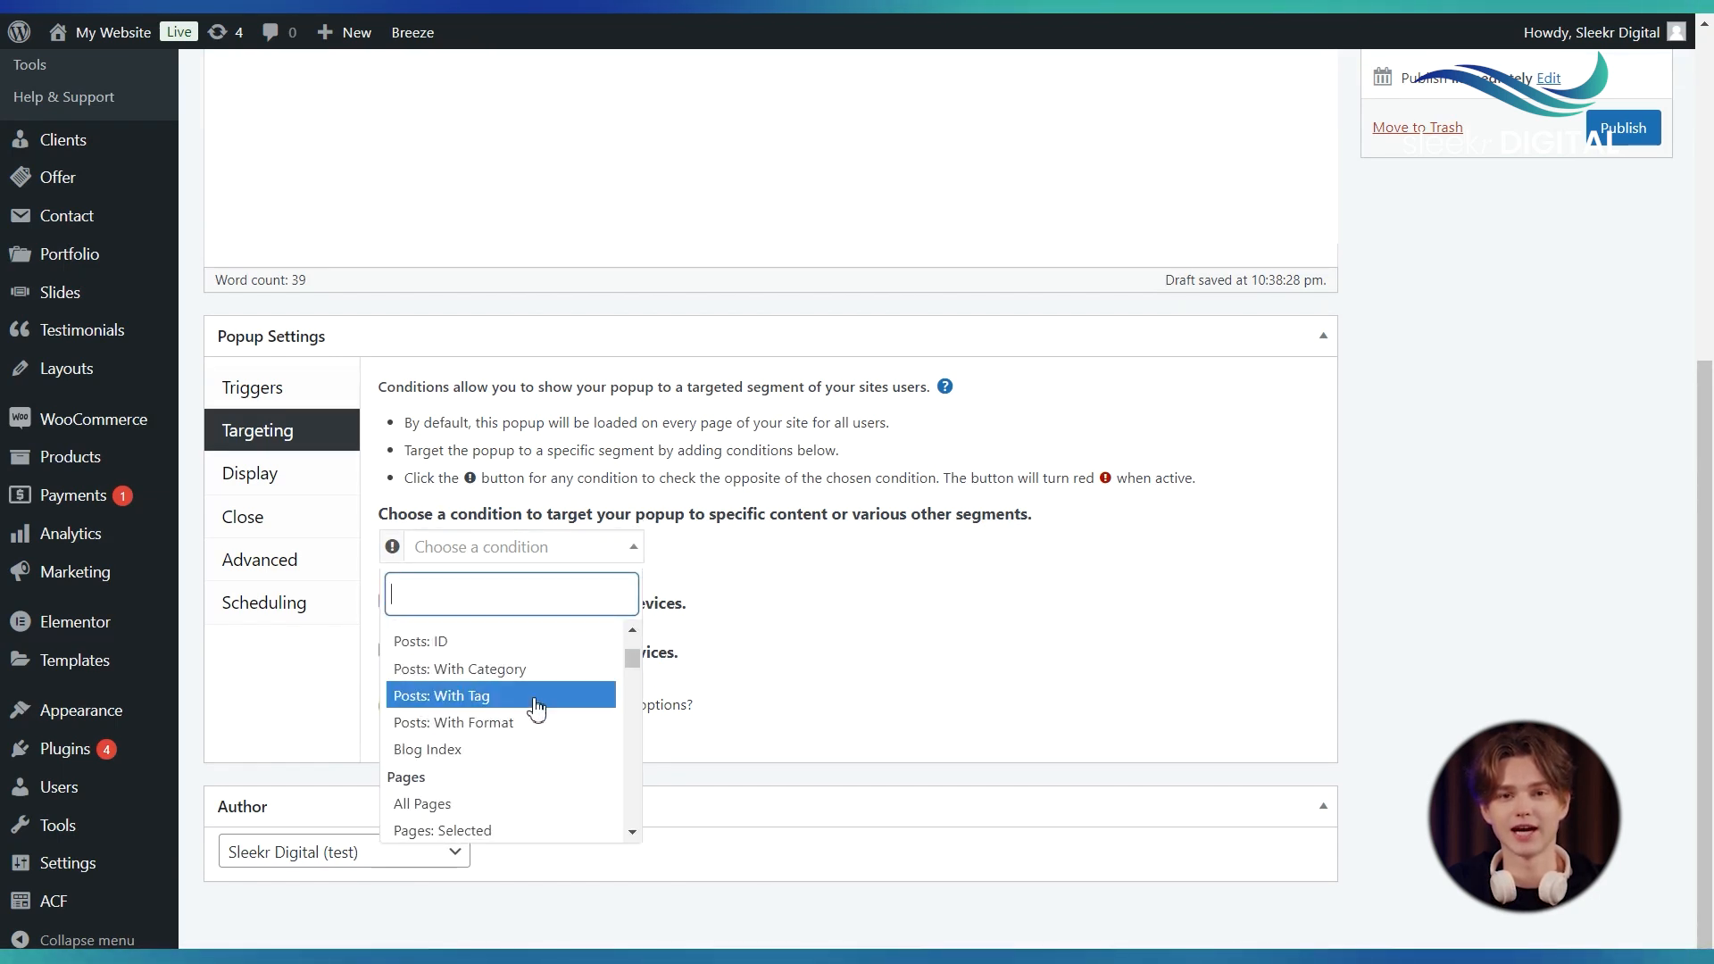
{"action": "scroll", "coordinate": [536, 710], "scroll_direction": "down", "scroll_amount": 8}
{"action": "scroll", "coordinate": [536, 710], "scroll_direction": "up", "scroll_amount": 5}
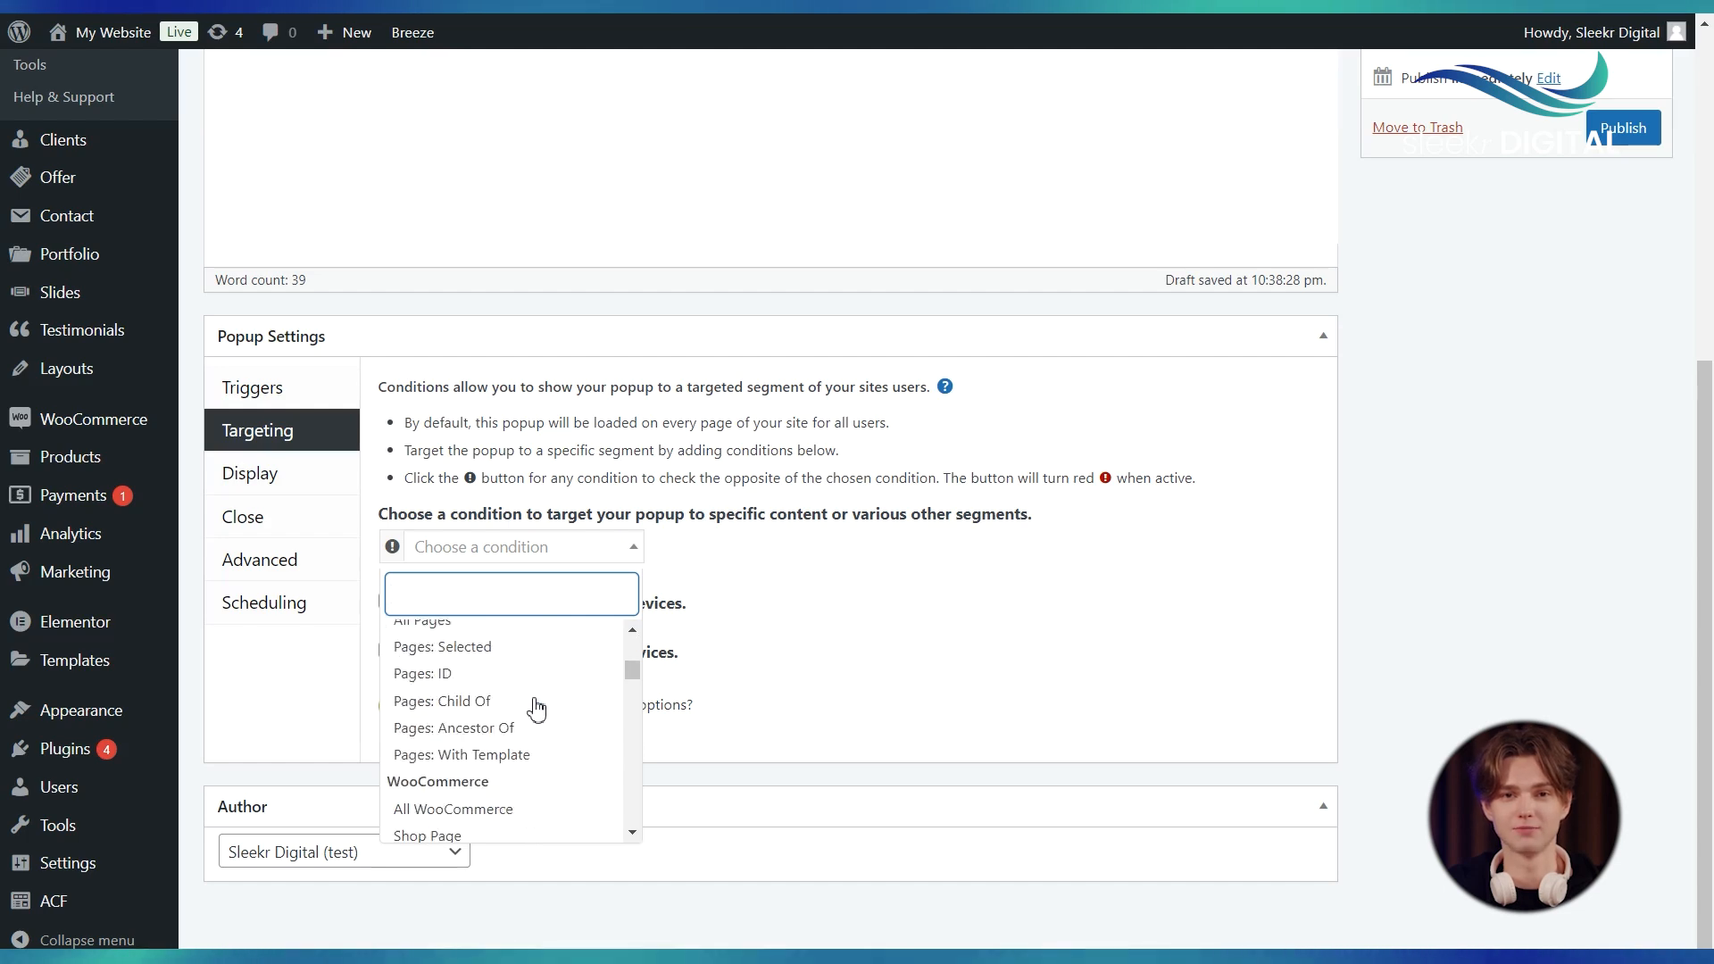
{"action": "scroll", "coordinate": [536, 710], "scroll_direction": "up", "scroll_amount": 4}
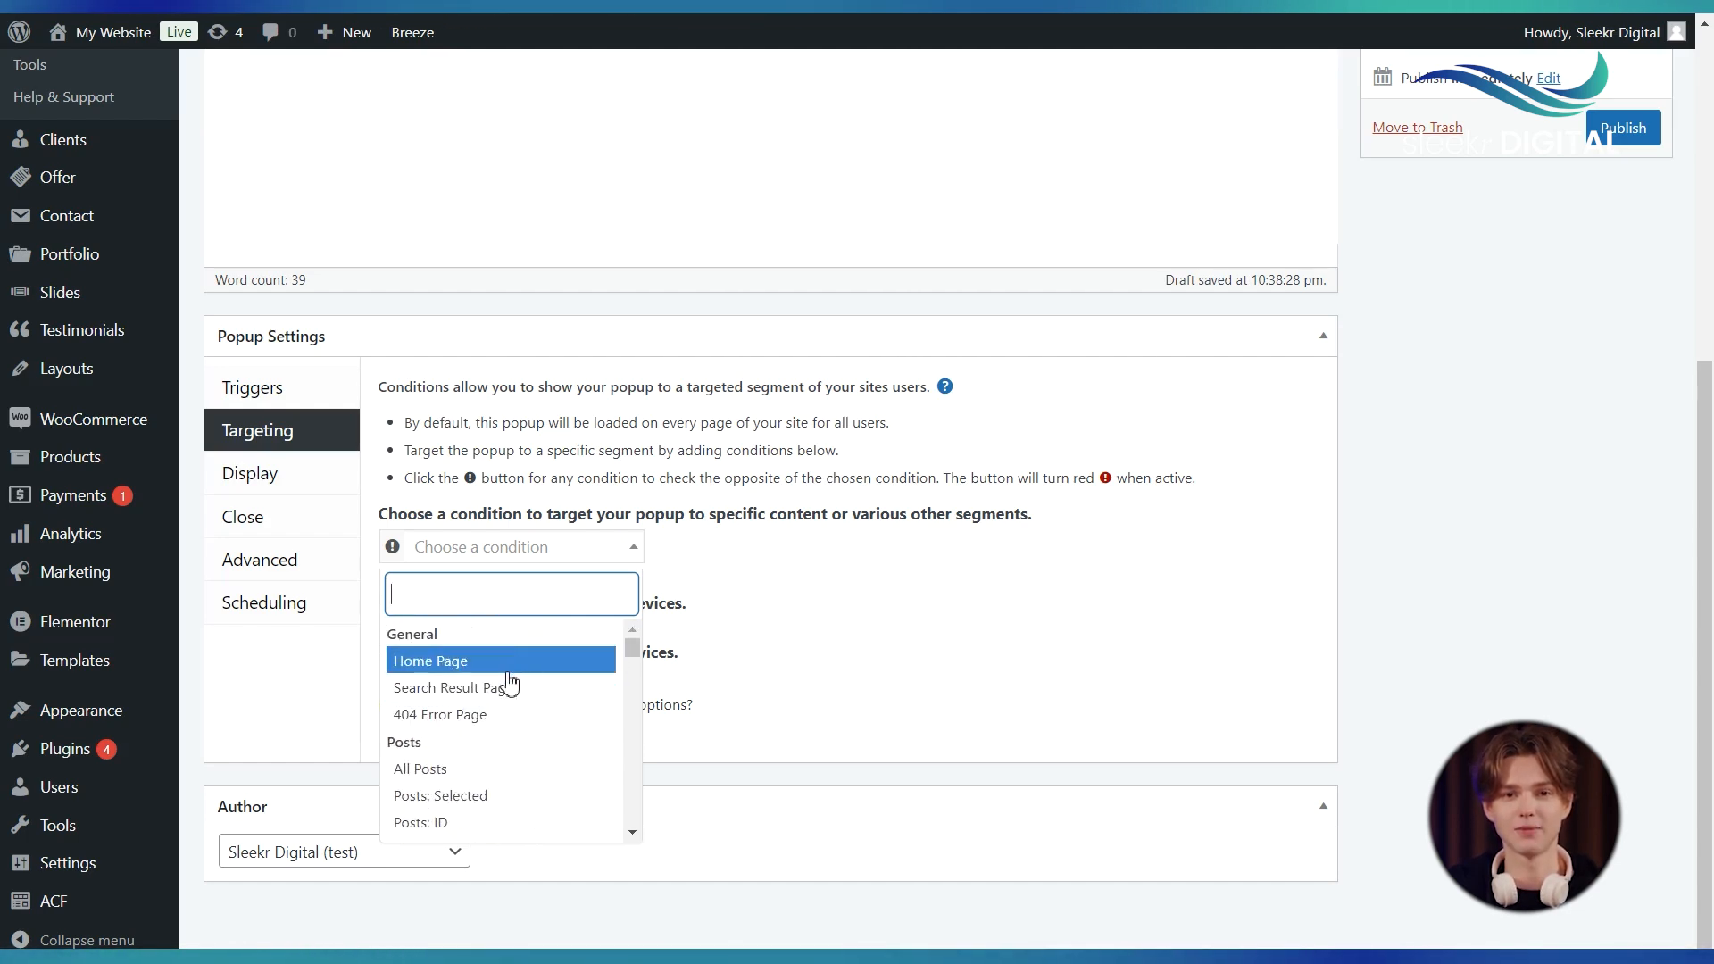
{"action": "left_click", "coordinate": [507, 672]}
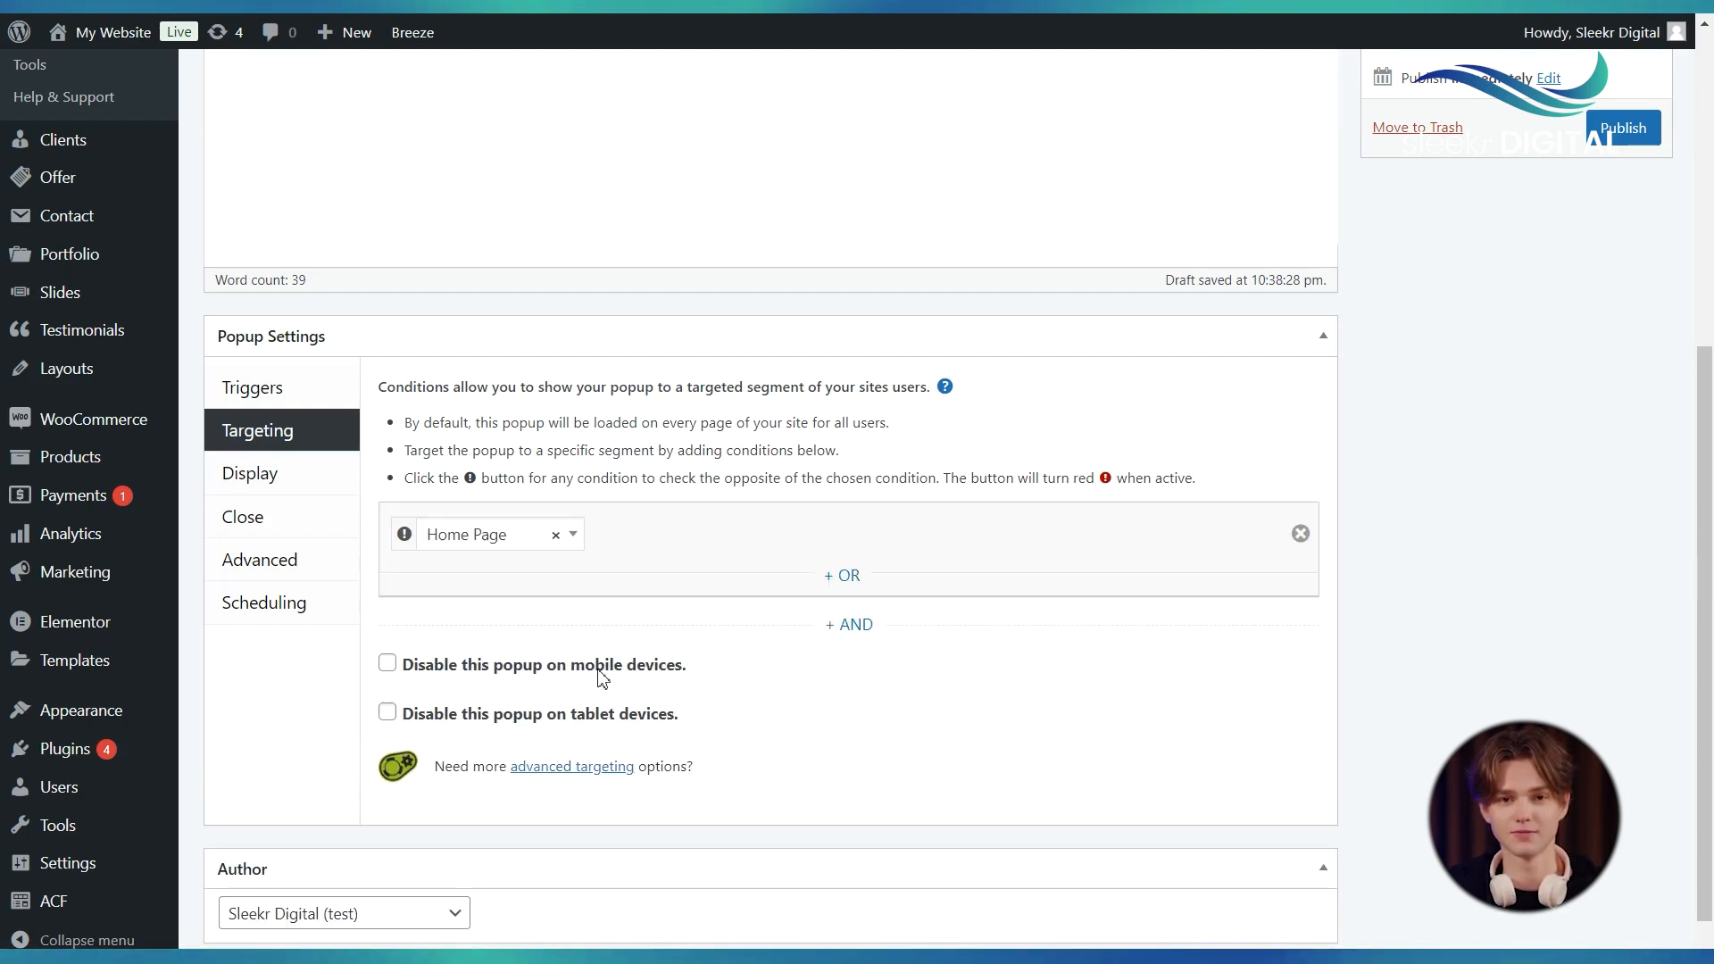
{"action": "scroll", "coordinate": [615, 670], "scroll_direction": "down", "scroll_amount": 1}
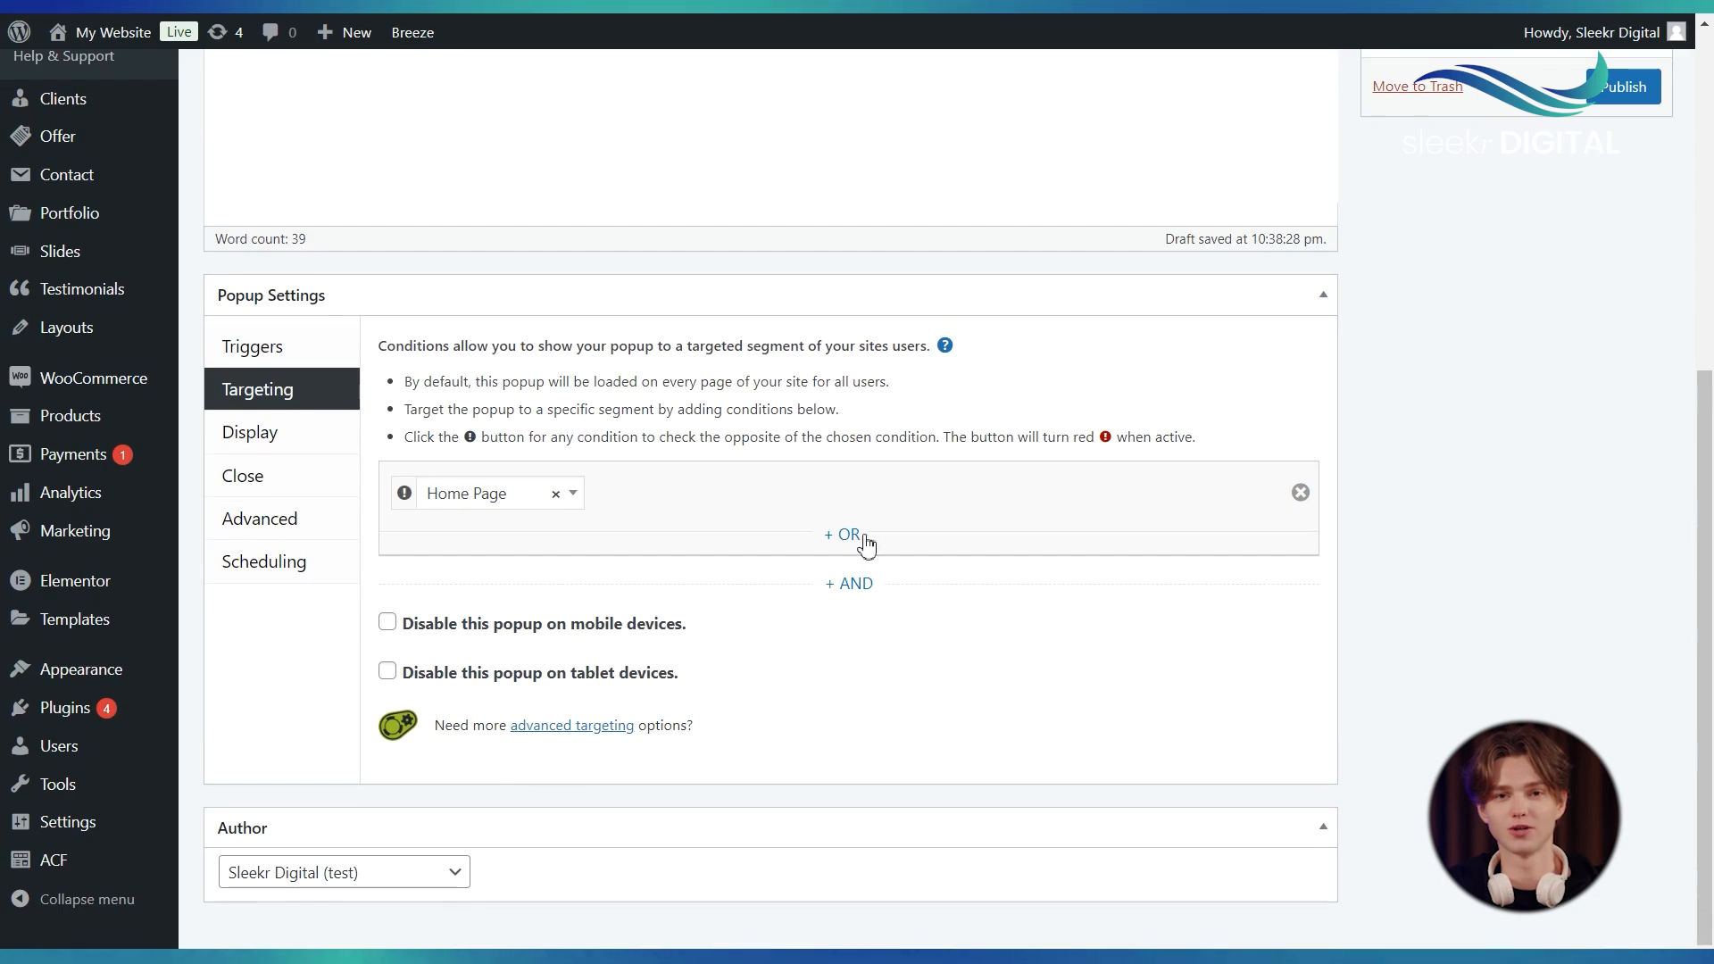
{"action": "left_click", "coordinate": [865, 589]}
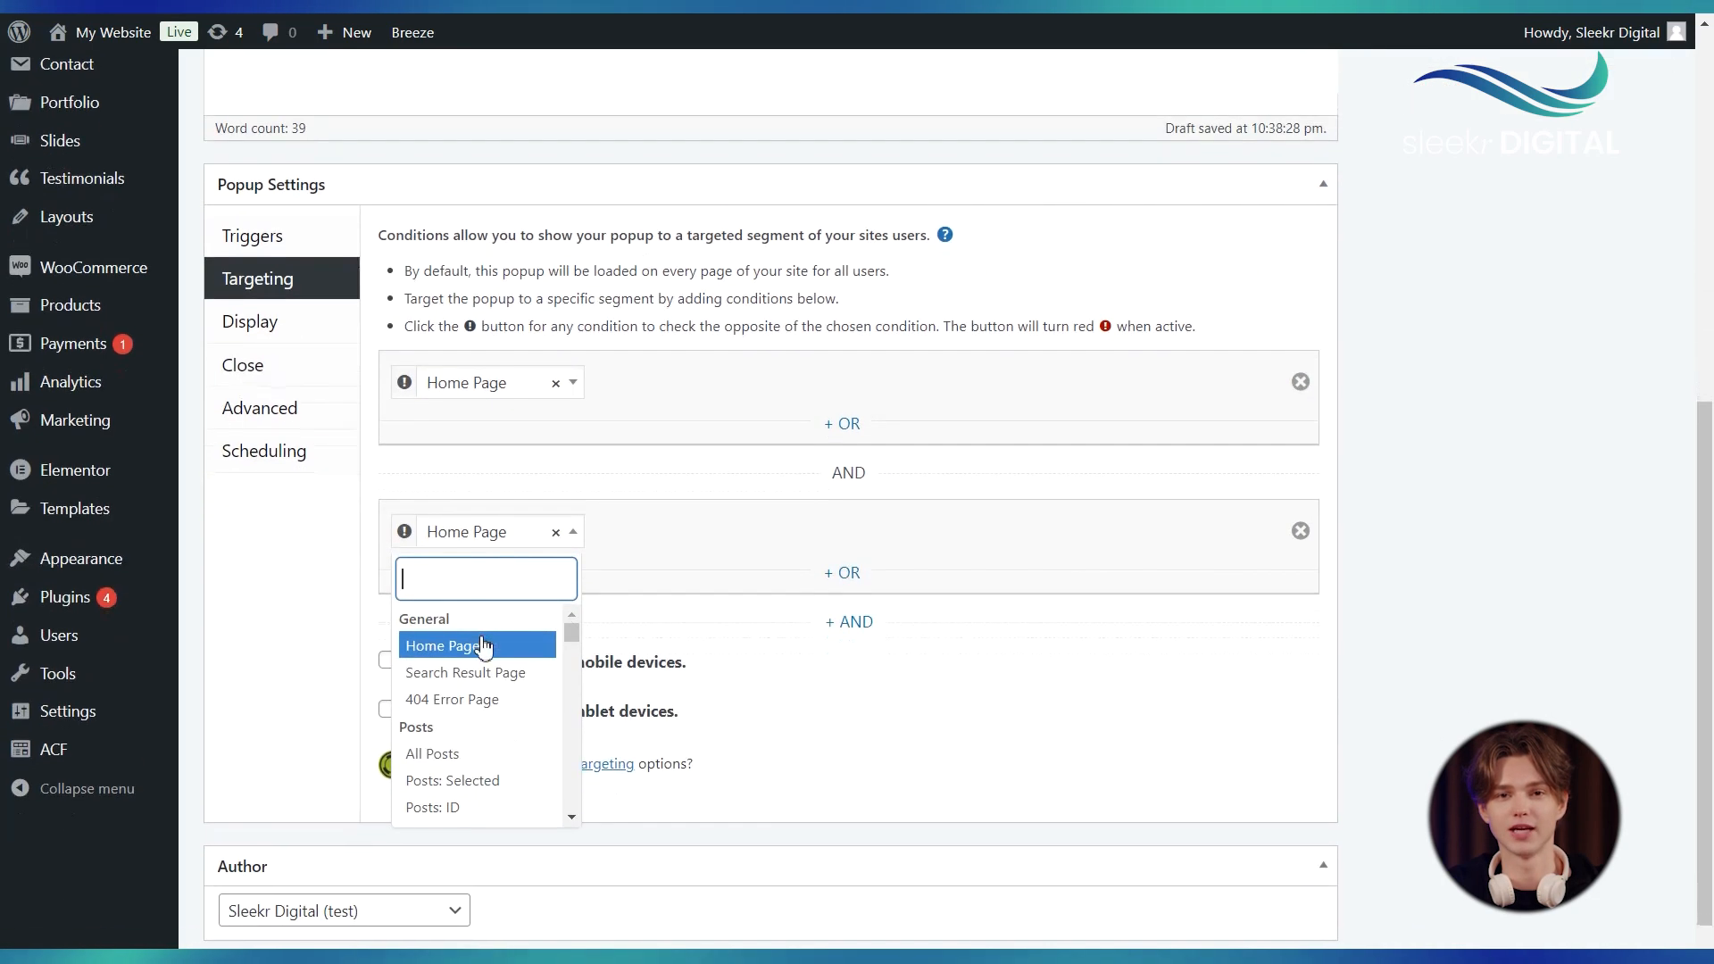
{"action": "scroll", "coordinate": [494, 688], "scroll_direction": "down", "scroll_amount": 1}
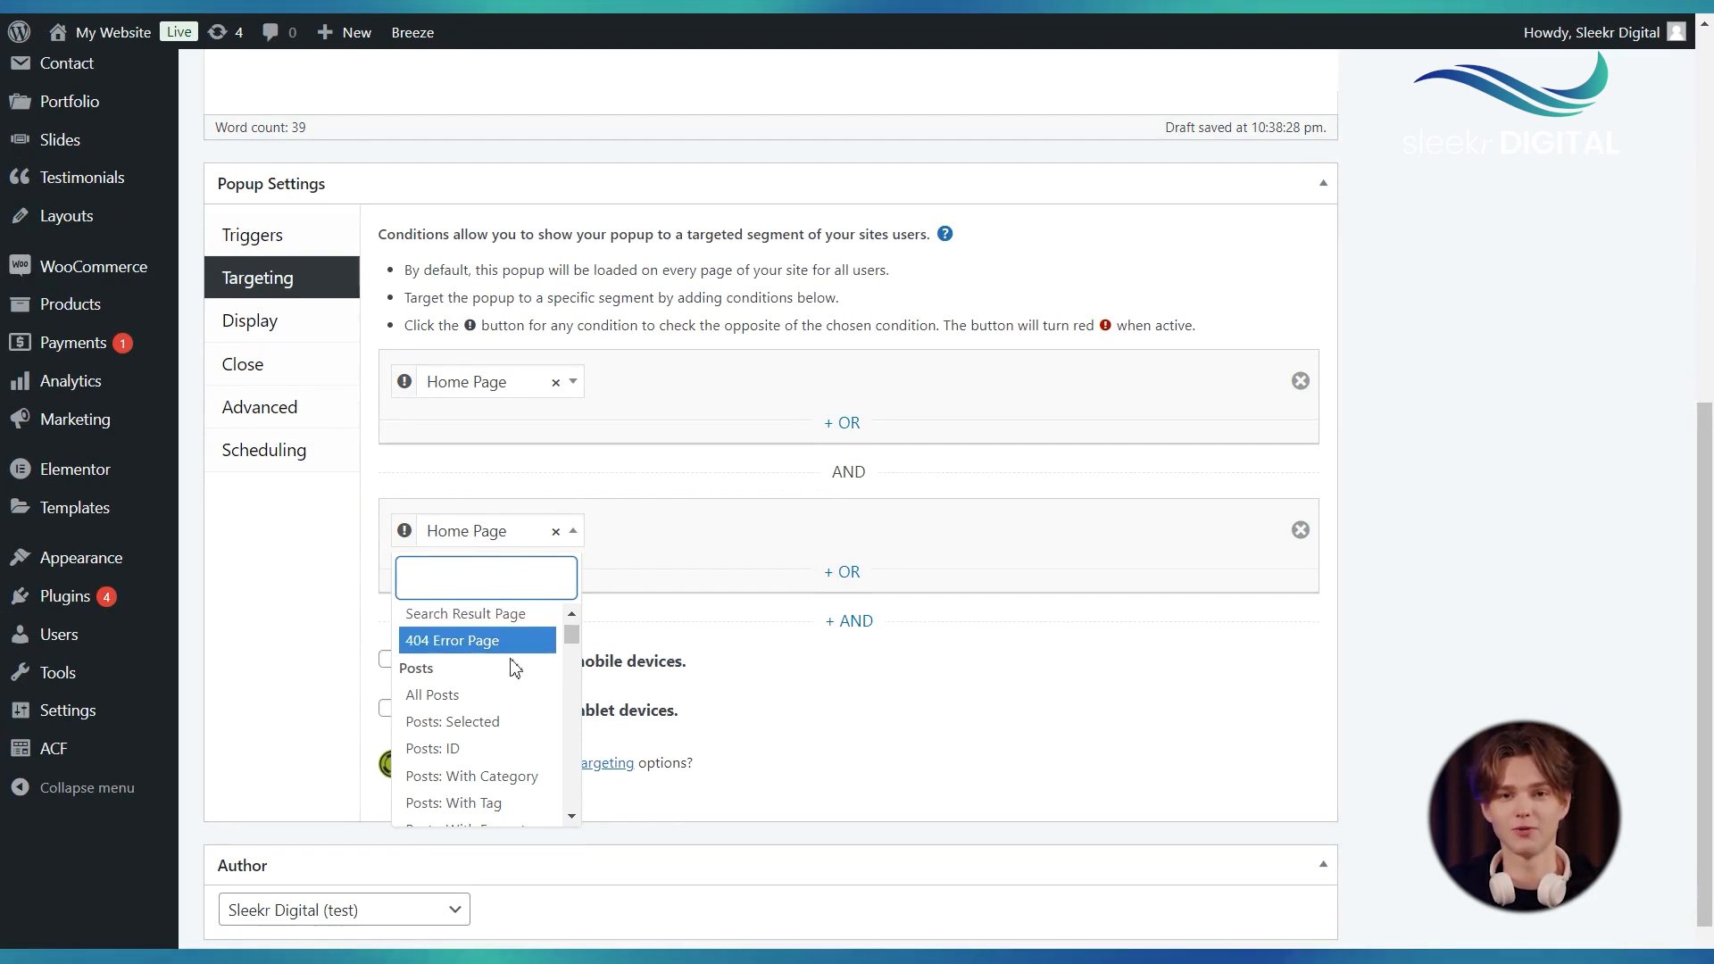
{"action": "scroll", "coordinate": [515, 667], "scroll_direction": "down", "scroll_amount": 4}
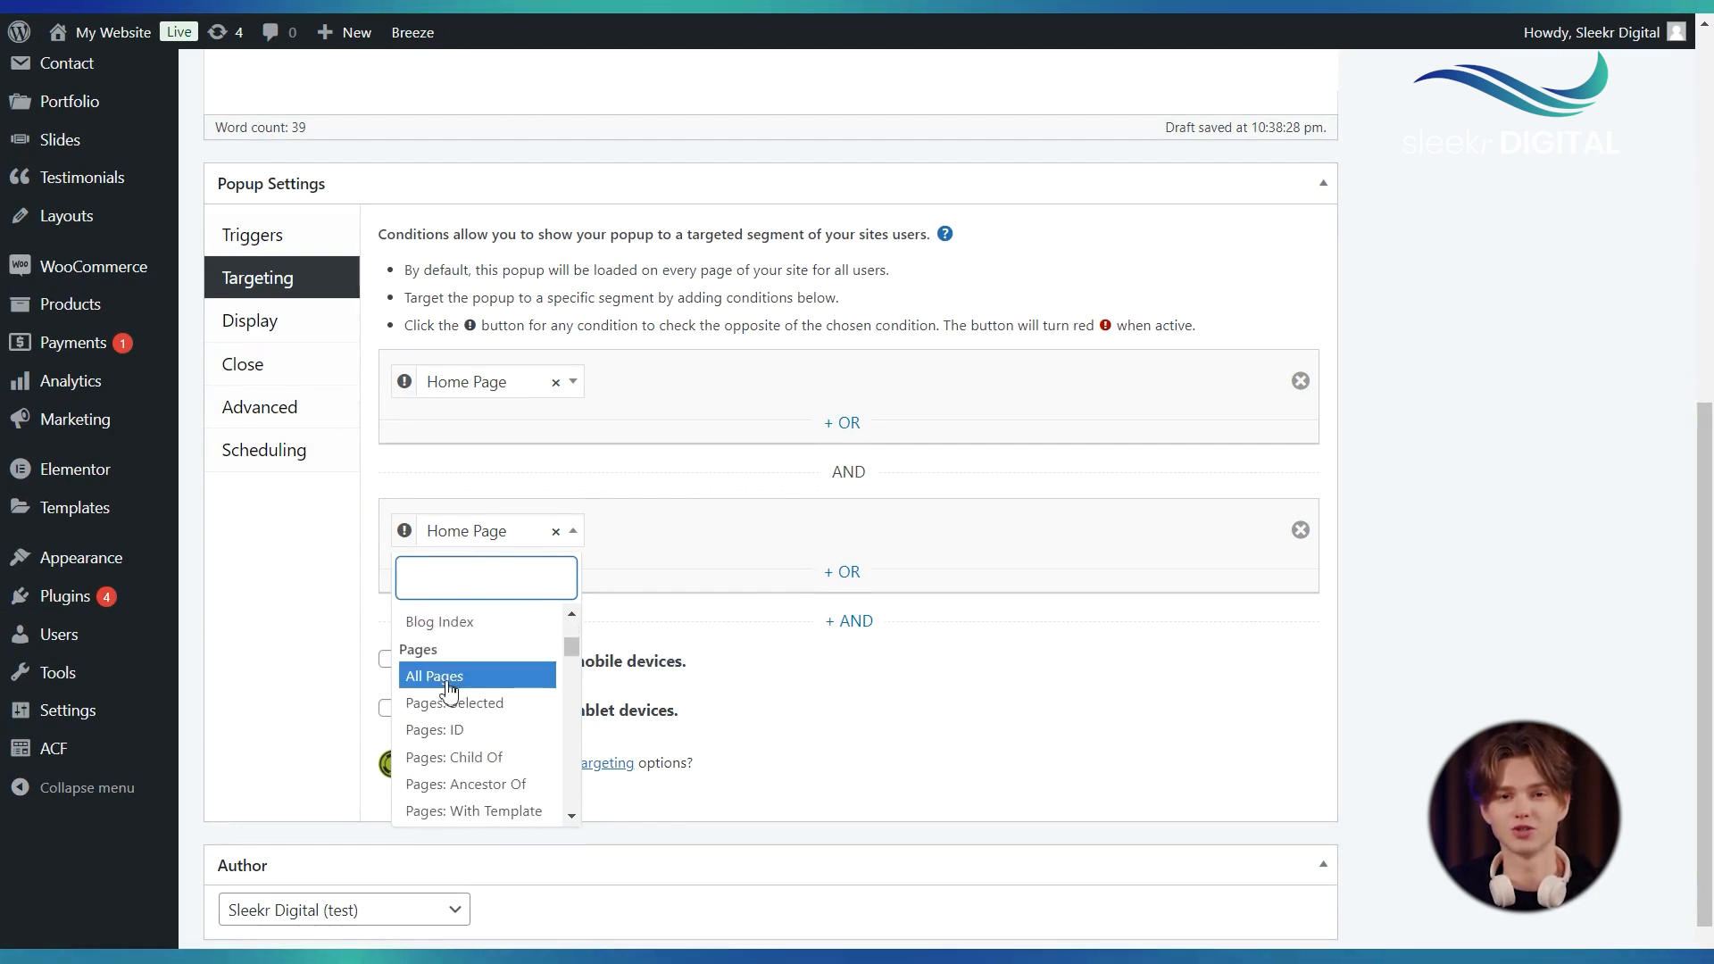
{"action": "scroll", "coordinate": [450, 690], "scroll_direction": "up", "scroll_amount": 1}
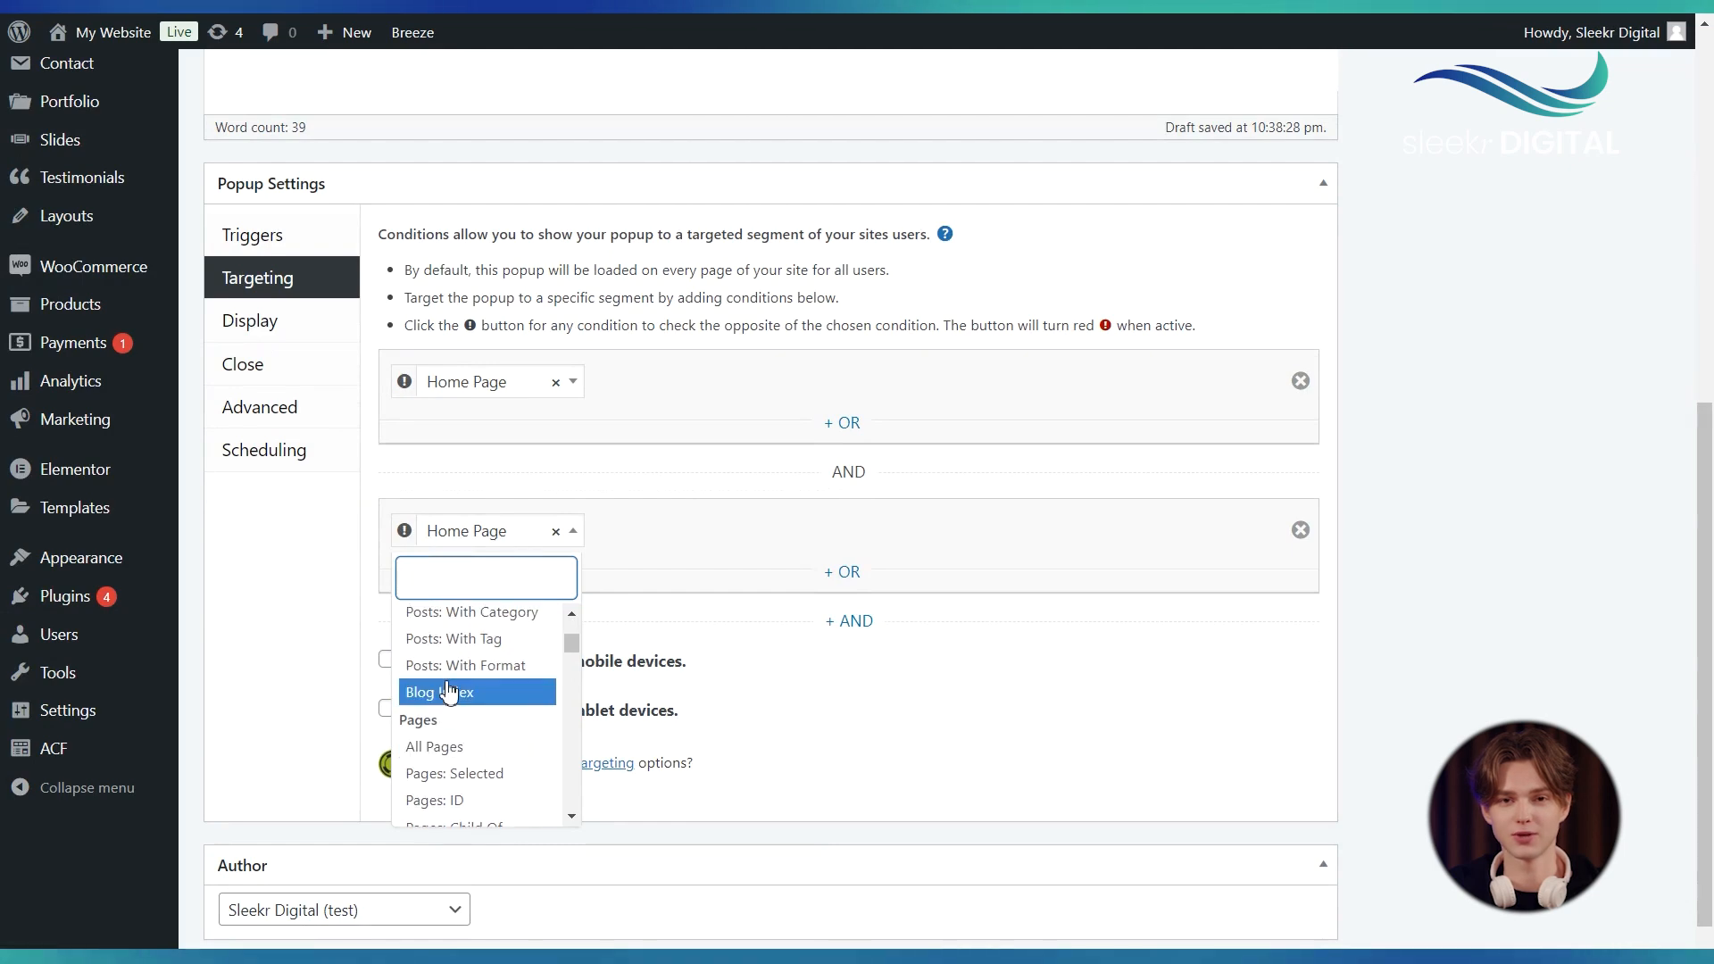
{"action": "scroll", "coordinate": [449, 691], "scroll_direction": "up", "scroll_amount": 2}
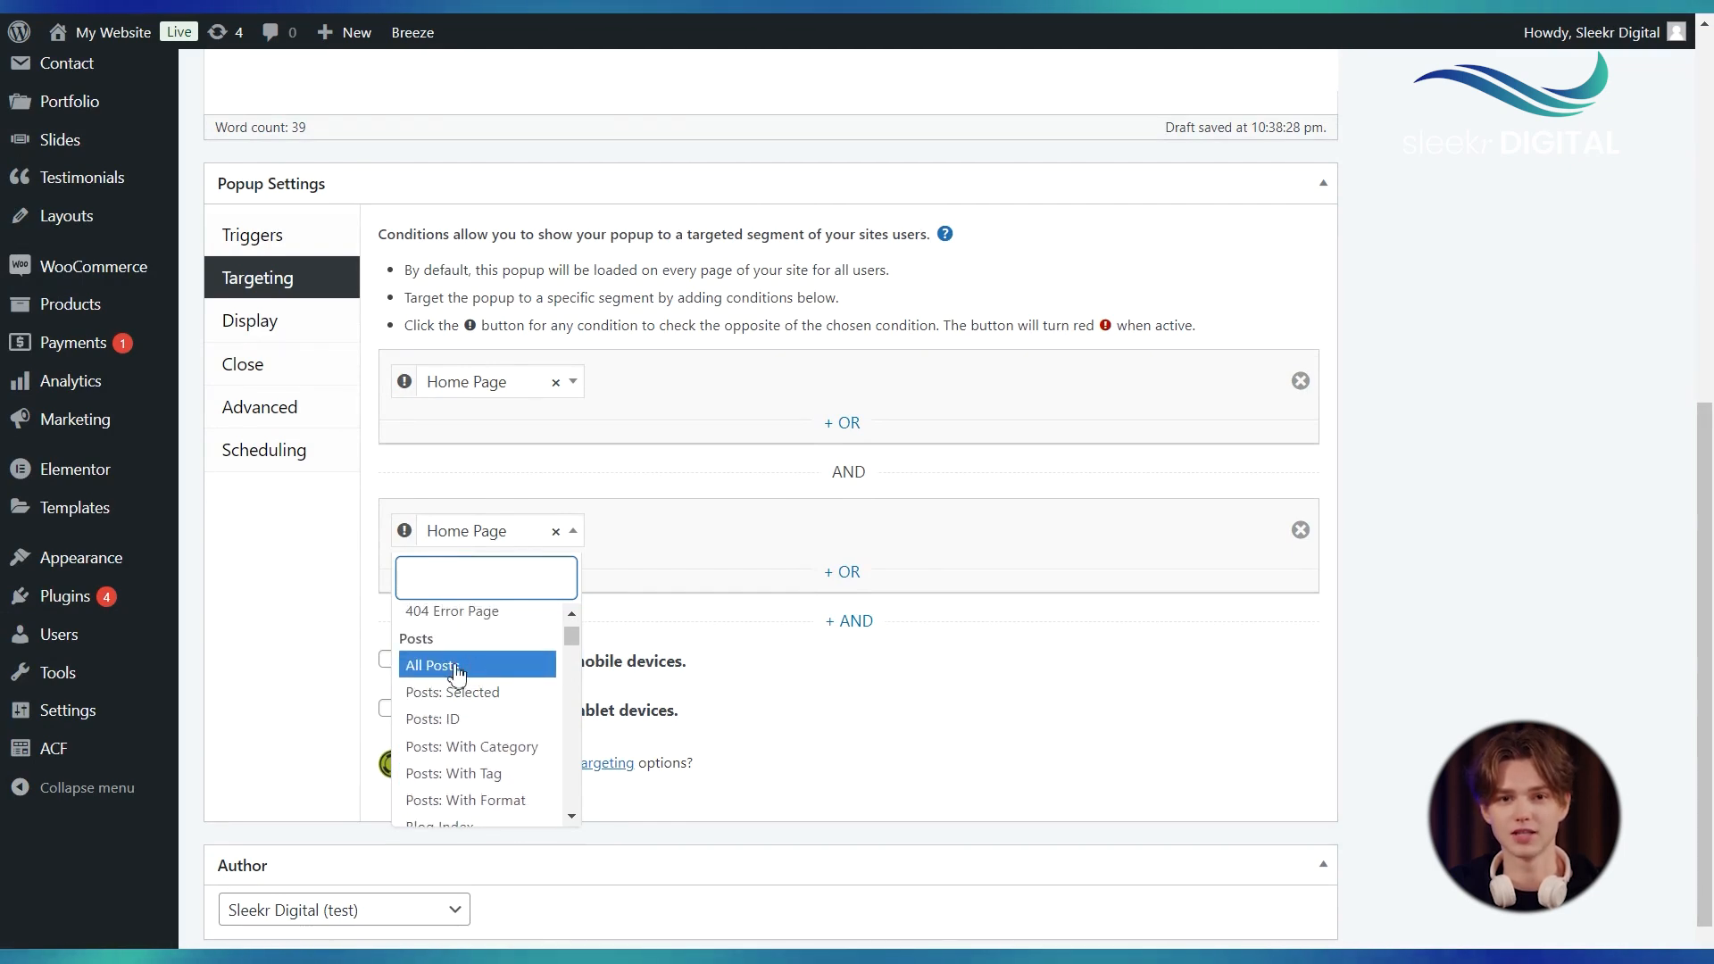
{"action": "left_click", "coordinate": [976, 661]}
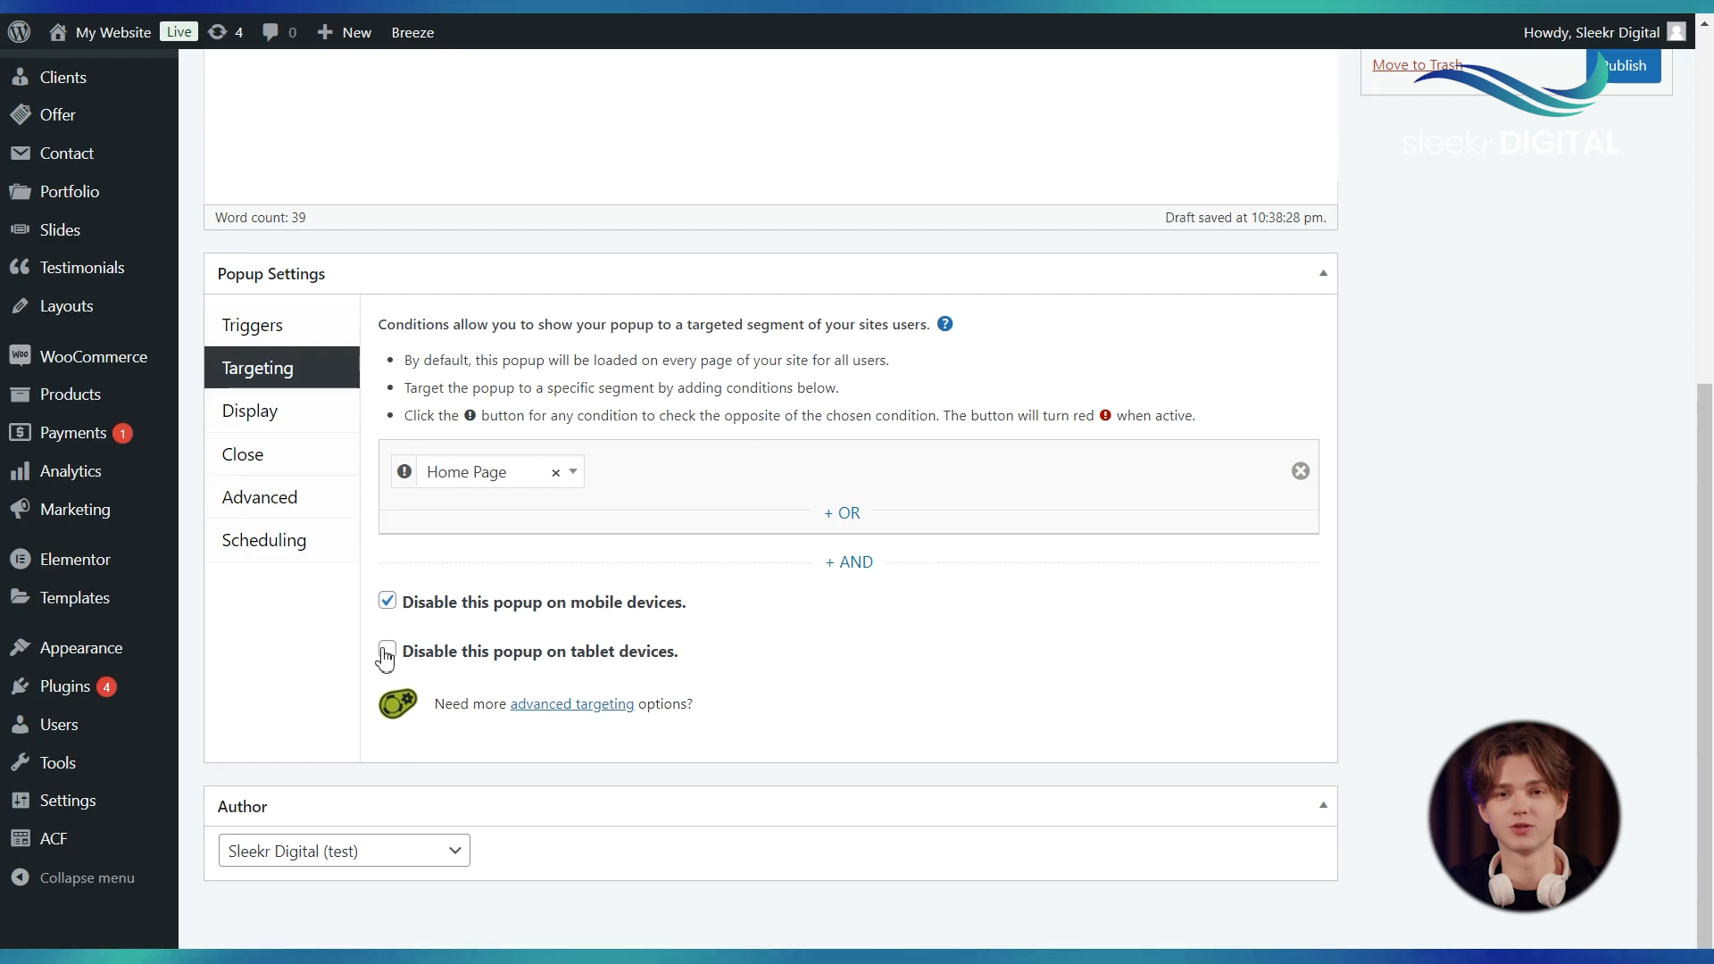
Set the popup theme to Enterprise Blue in the display appearance settings
{"action": "left_click", "coordinate": [259, 412]}
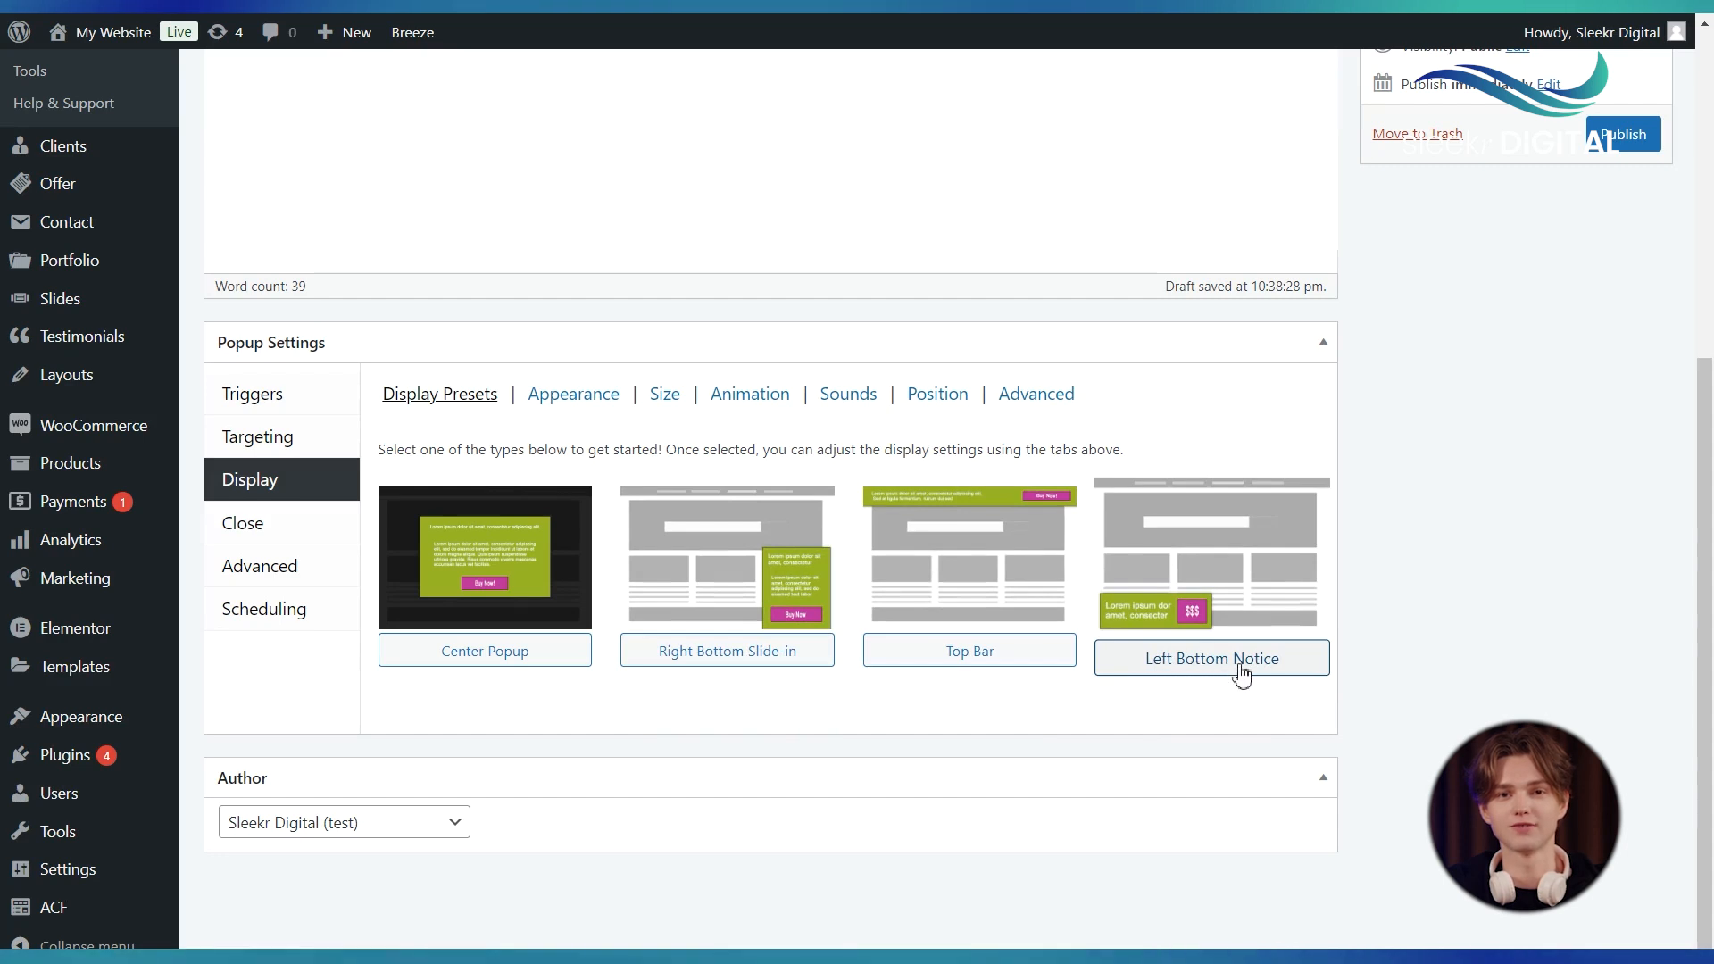
{"action": "left_click", "coordinate": [547, 409]}
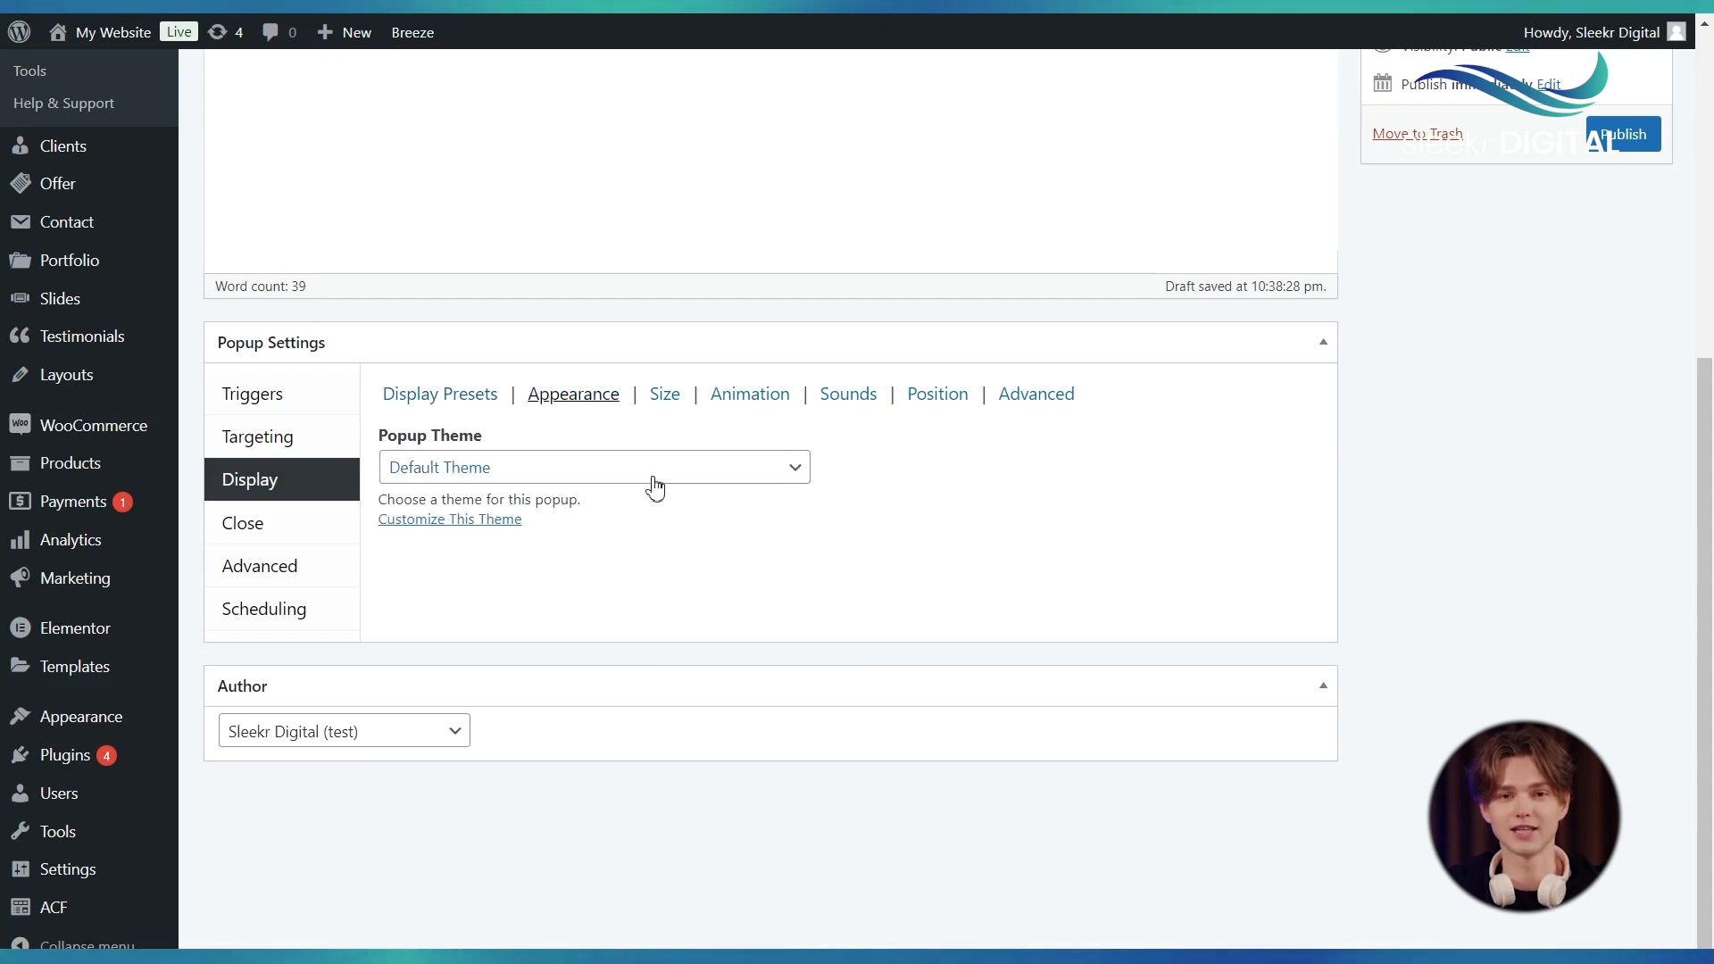
{"action": "left_click", "coordinate": [596, 472]}
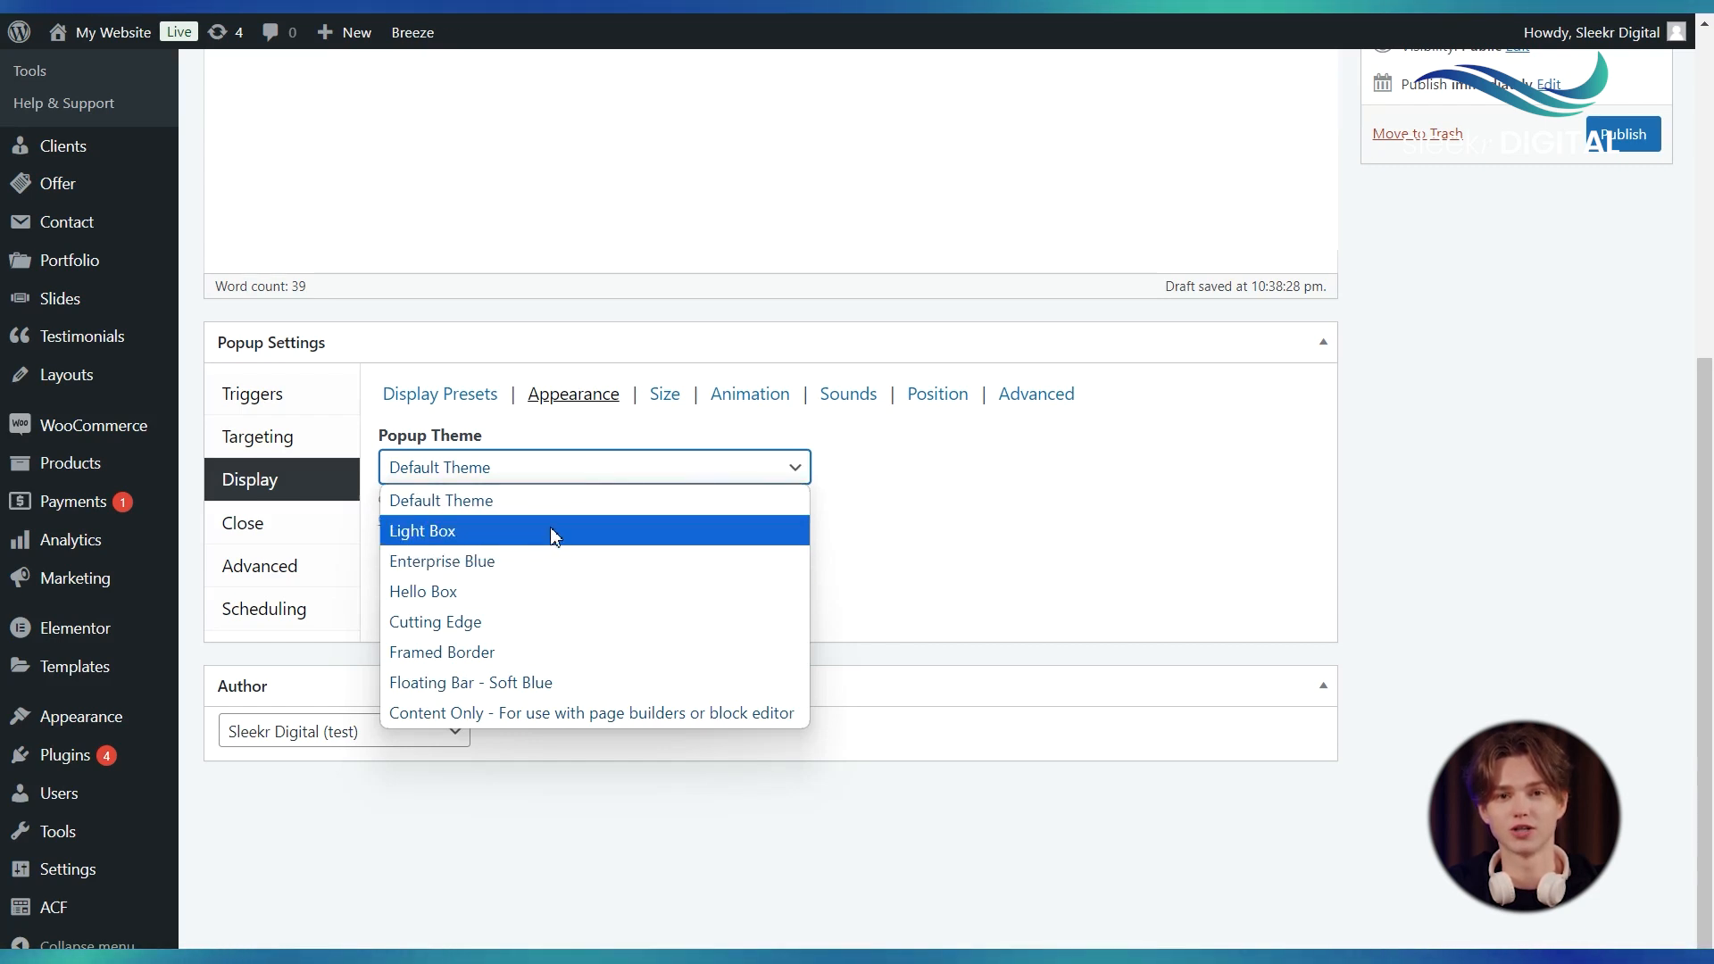
{"action": "left_click", "coordinate": [539, 562]}
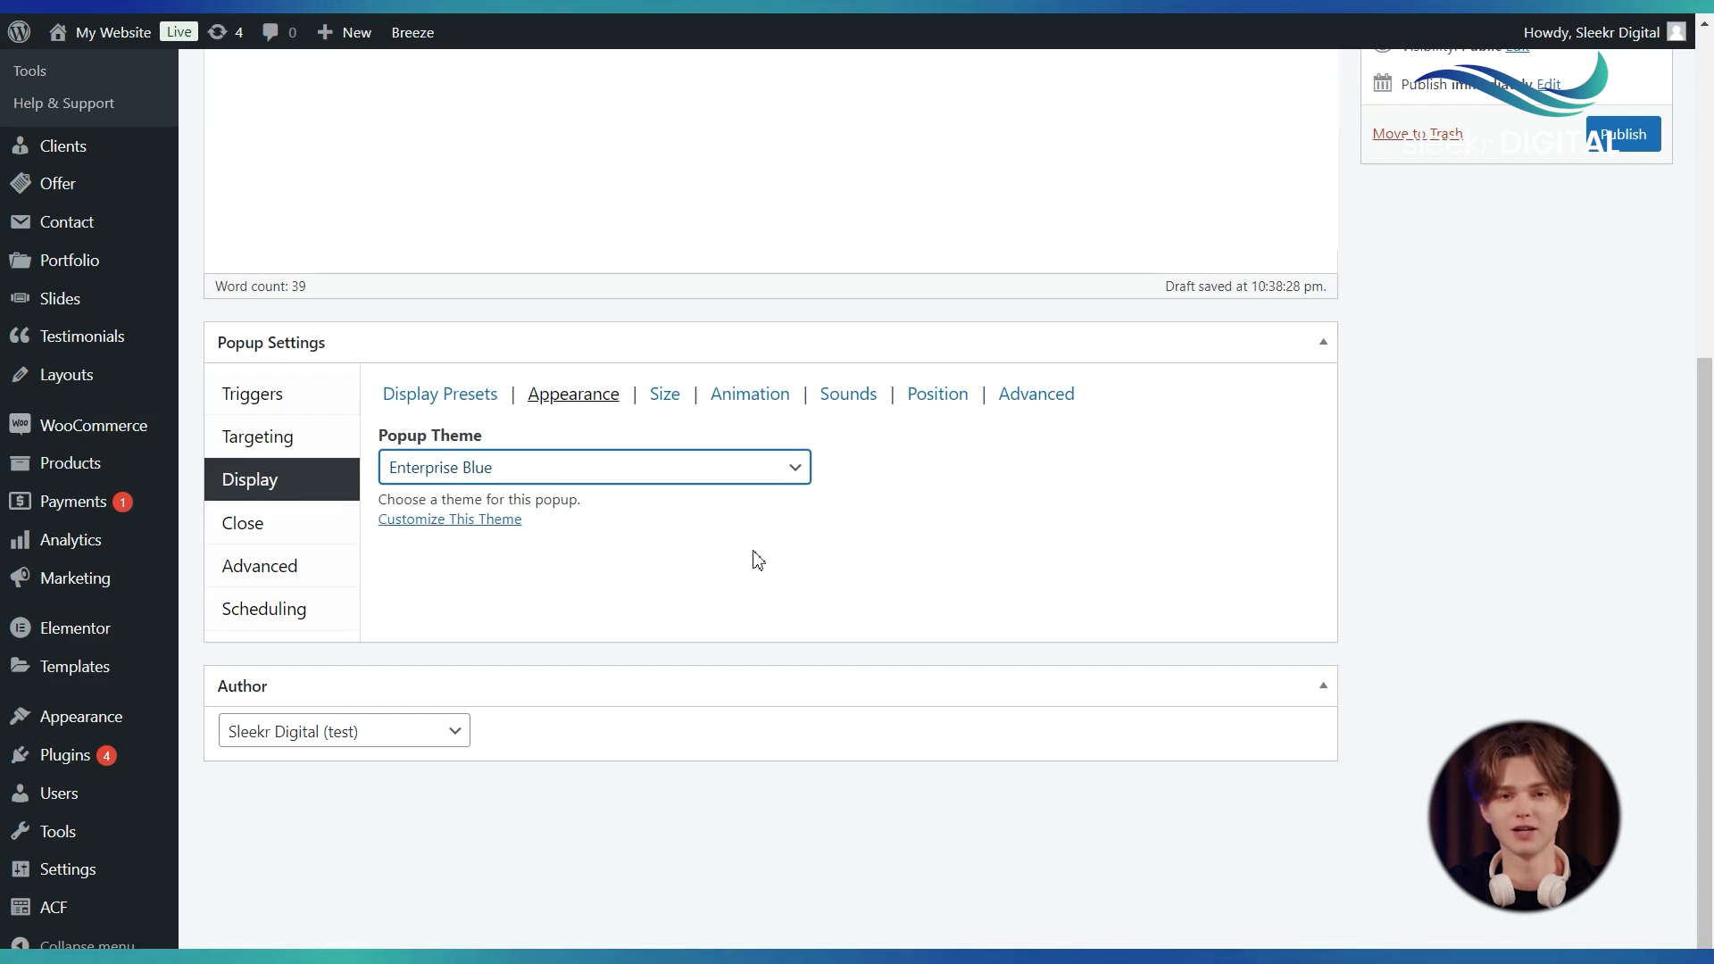
Set the popup's display size to Custom and check its width and height fields
{"action": "left_click", "coordinate": [665, 394]}
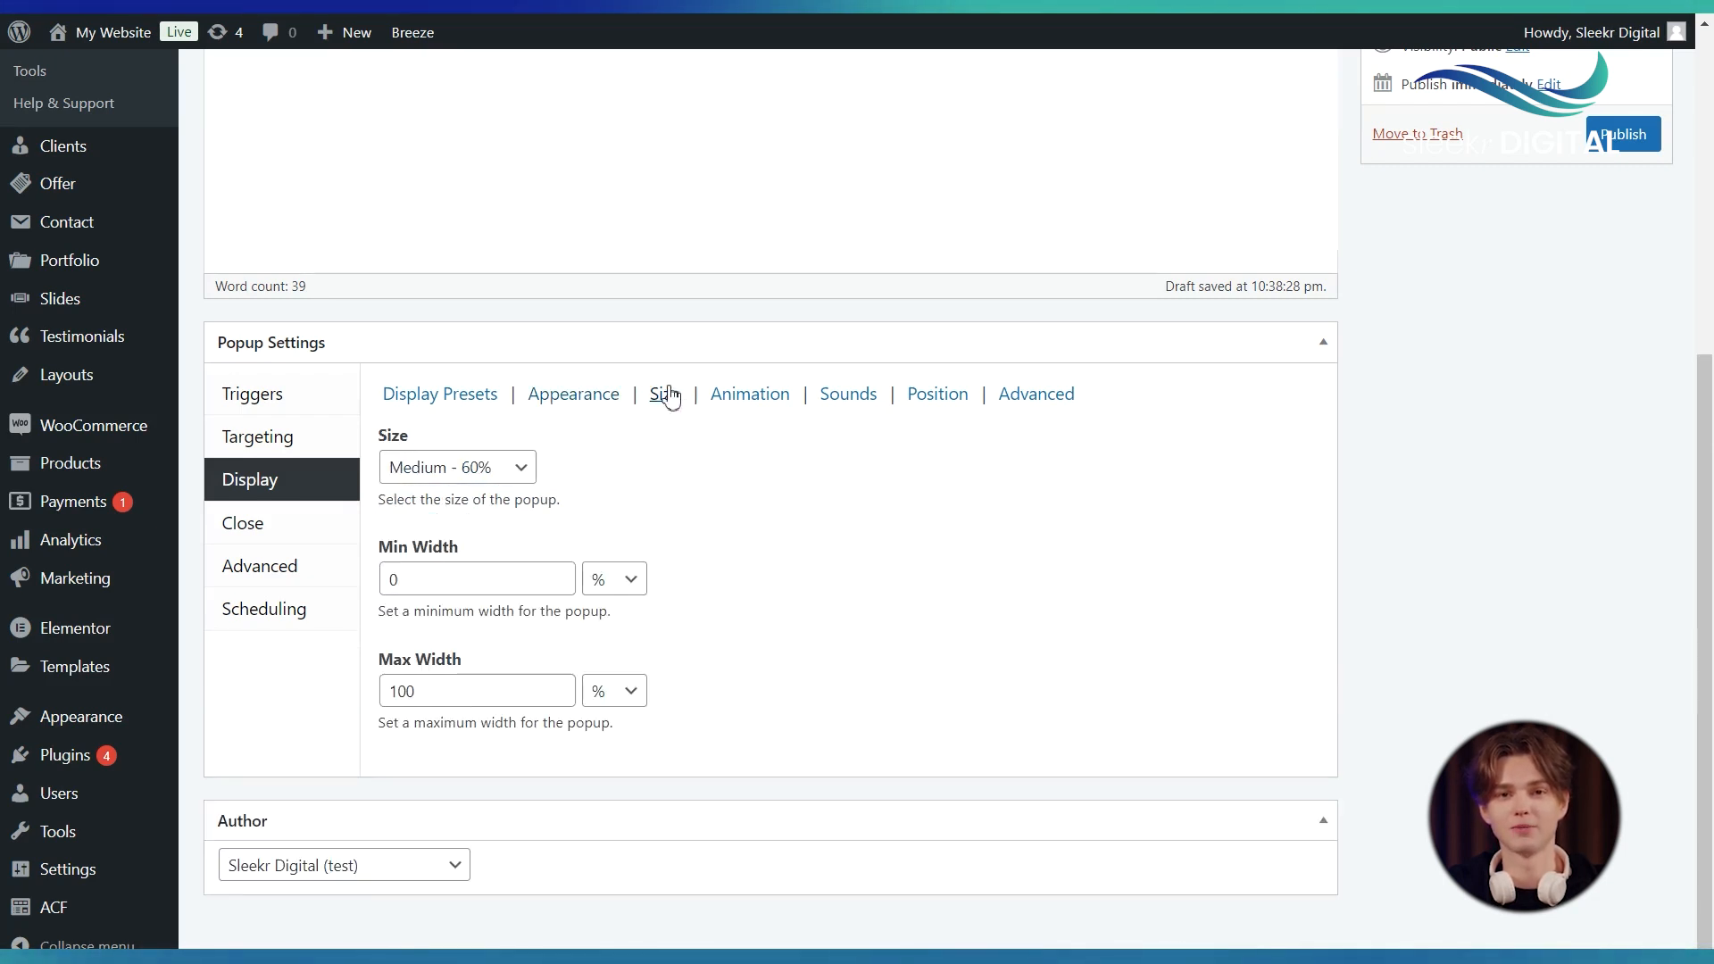
{"action": "left_click", "coordinate": [518, 467]}
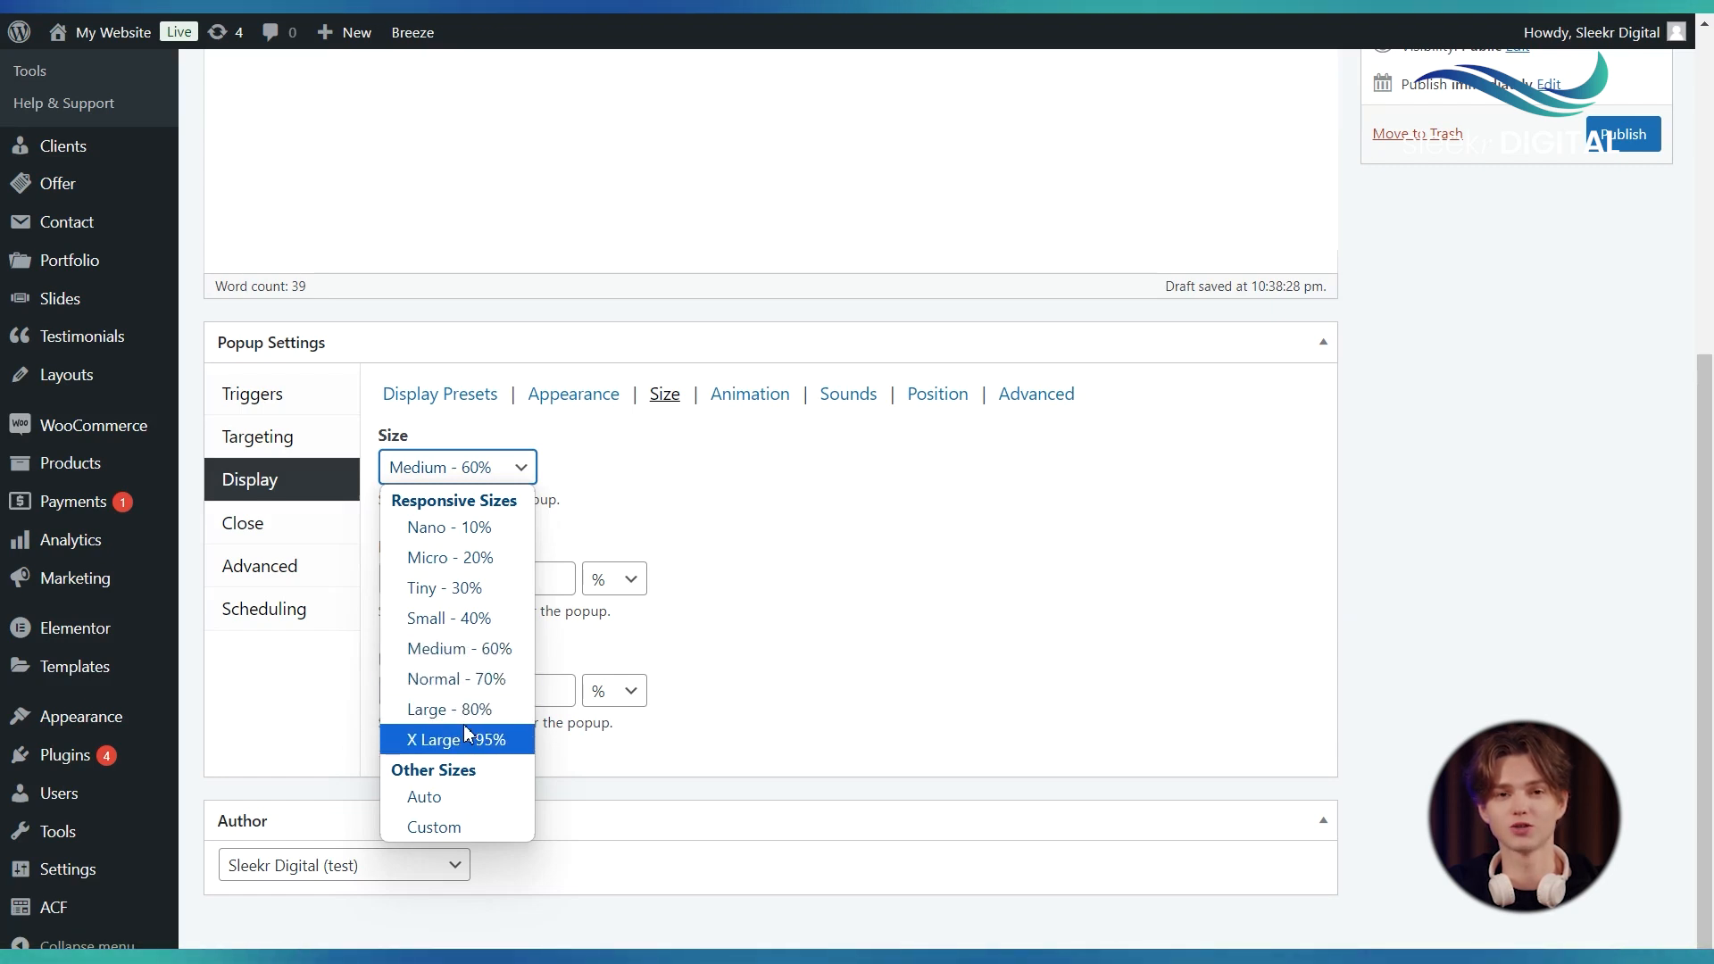
{"action": "left_click", "coordinate": [437, 825]}
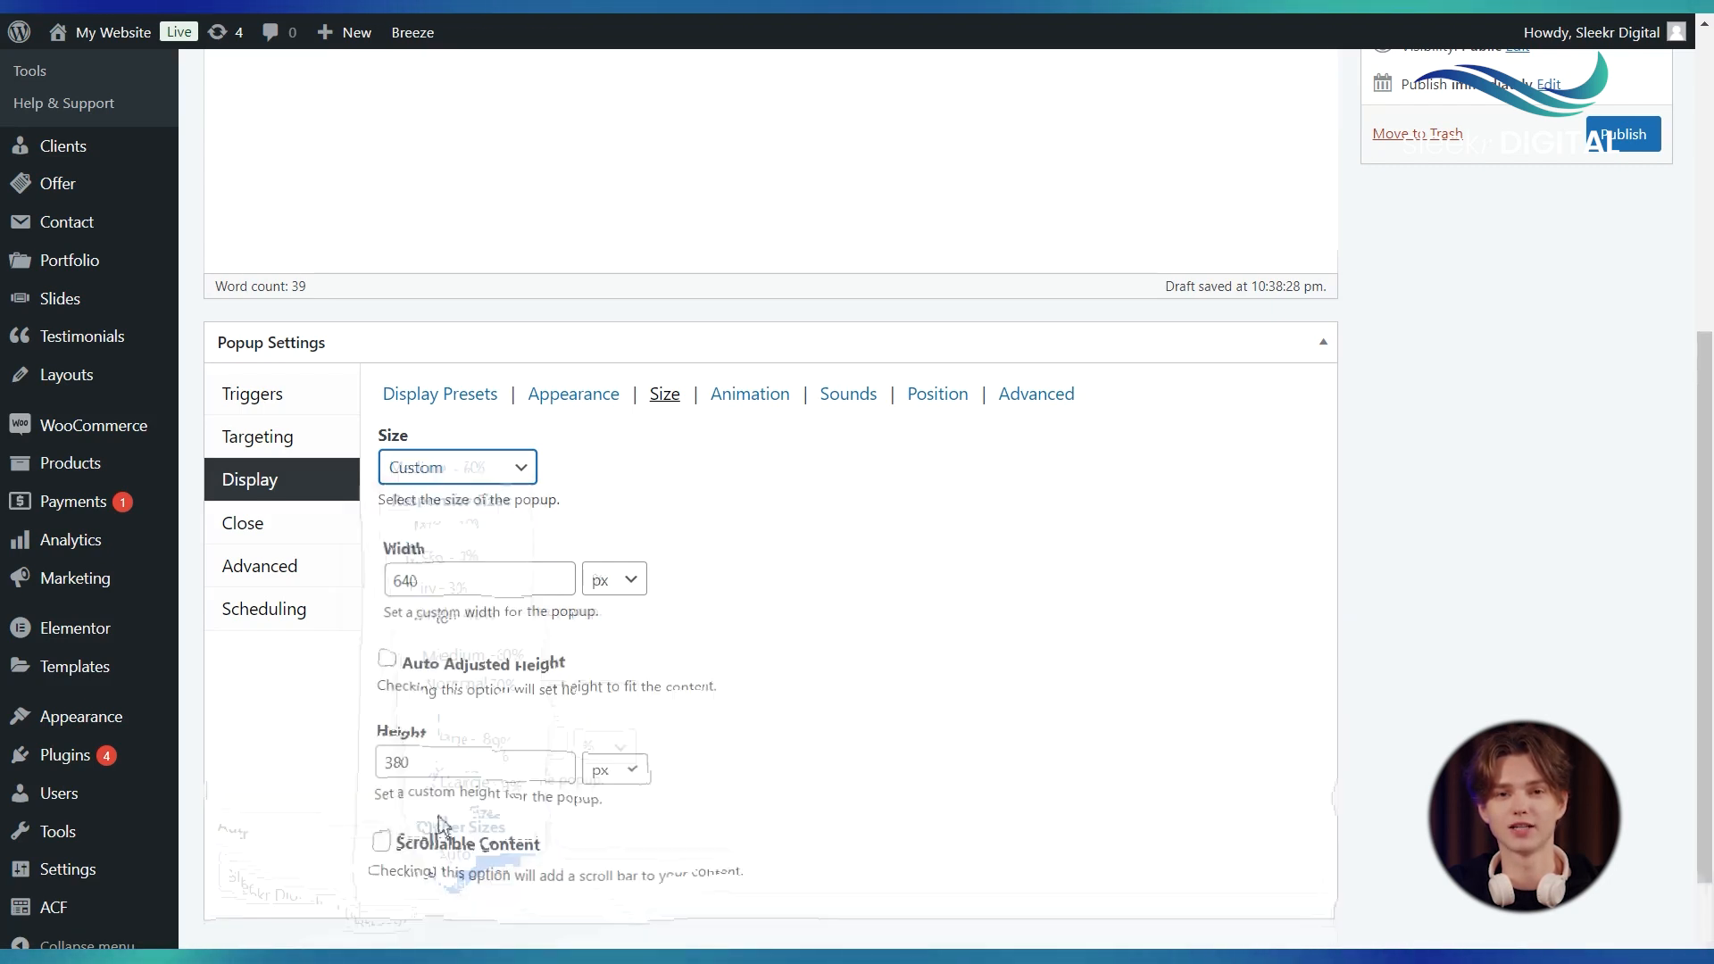
{"action": "left_click", "coordinate": [469, 576]}
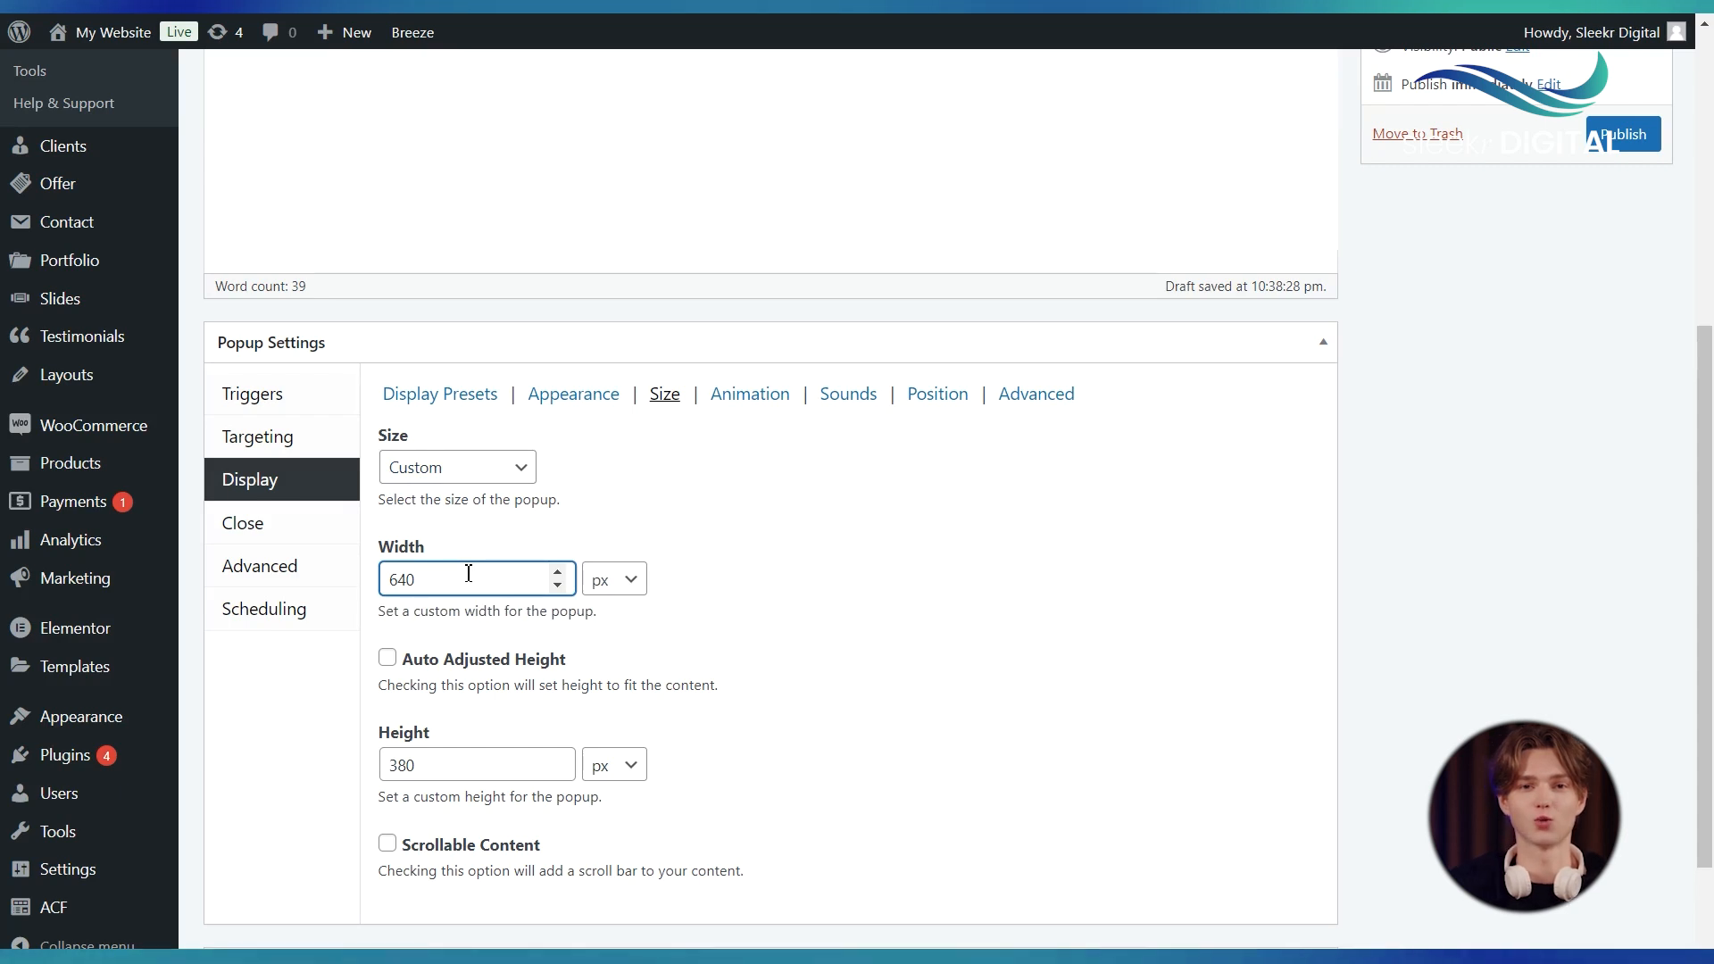
{"action": "left_click", "coordinate": [461, 761]}
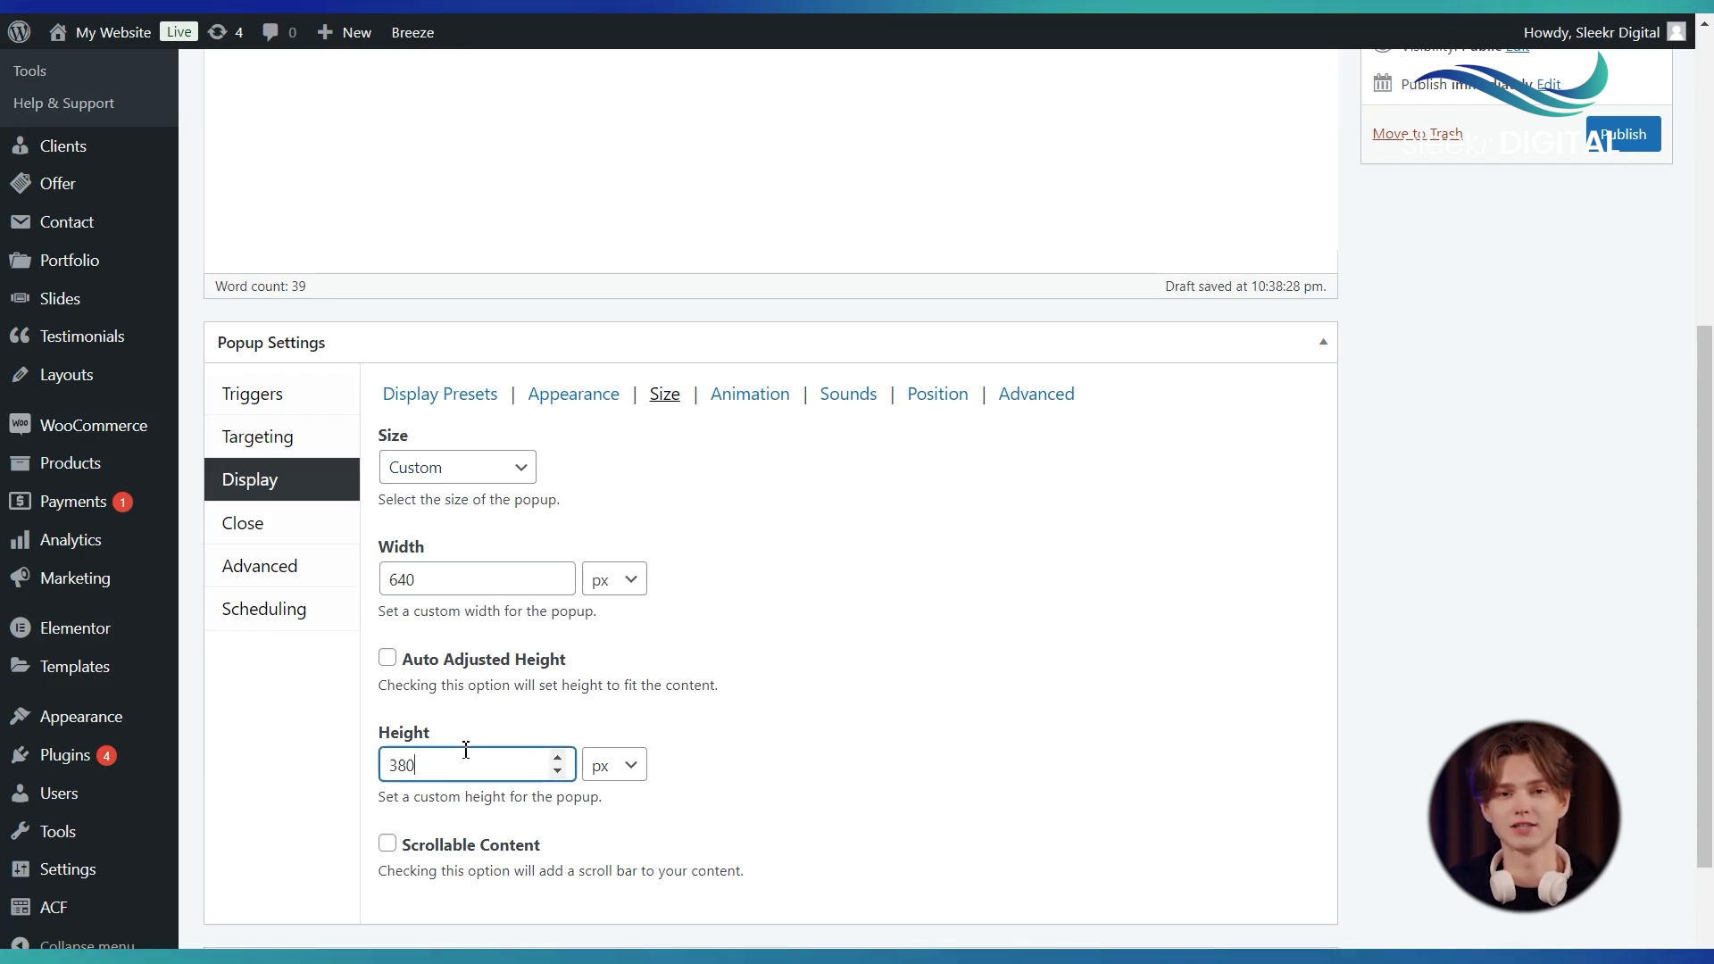
{"action": "left_click", "coordinate": [394, 856]}
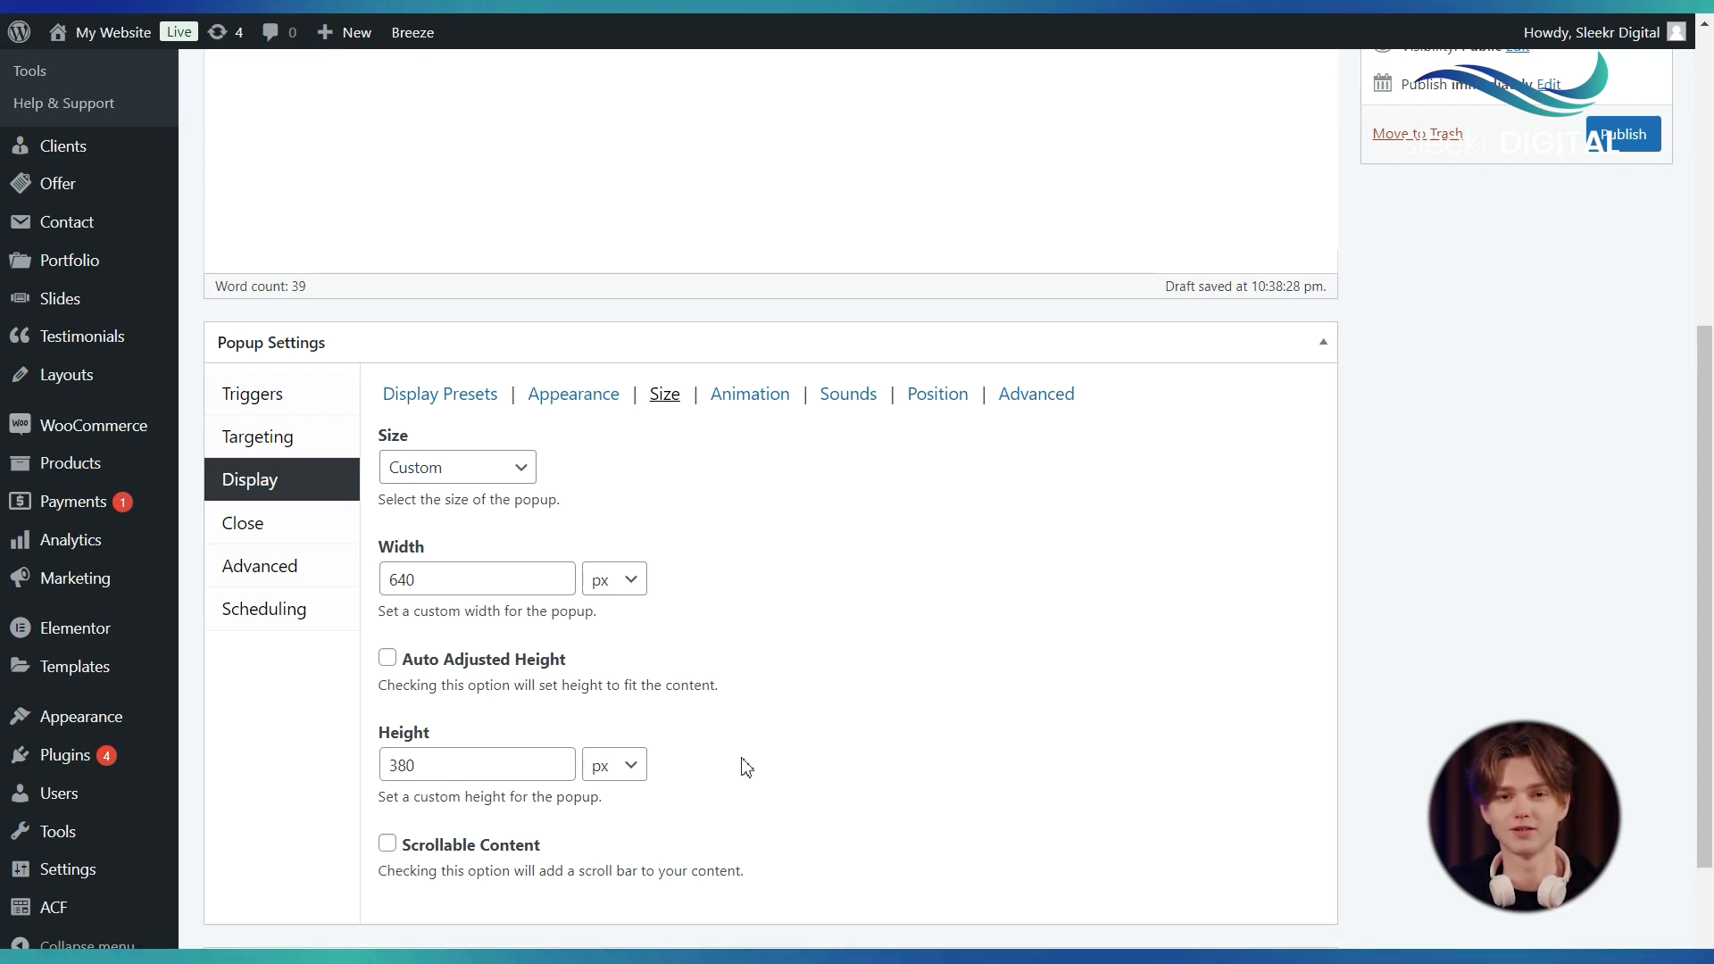
Choose the Fade animation type for the popup and set its animation speed to 370 ms
{"action": "left_click", "coordinate": [750, 394]}
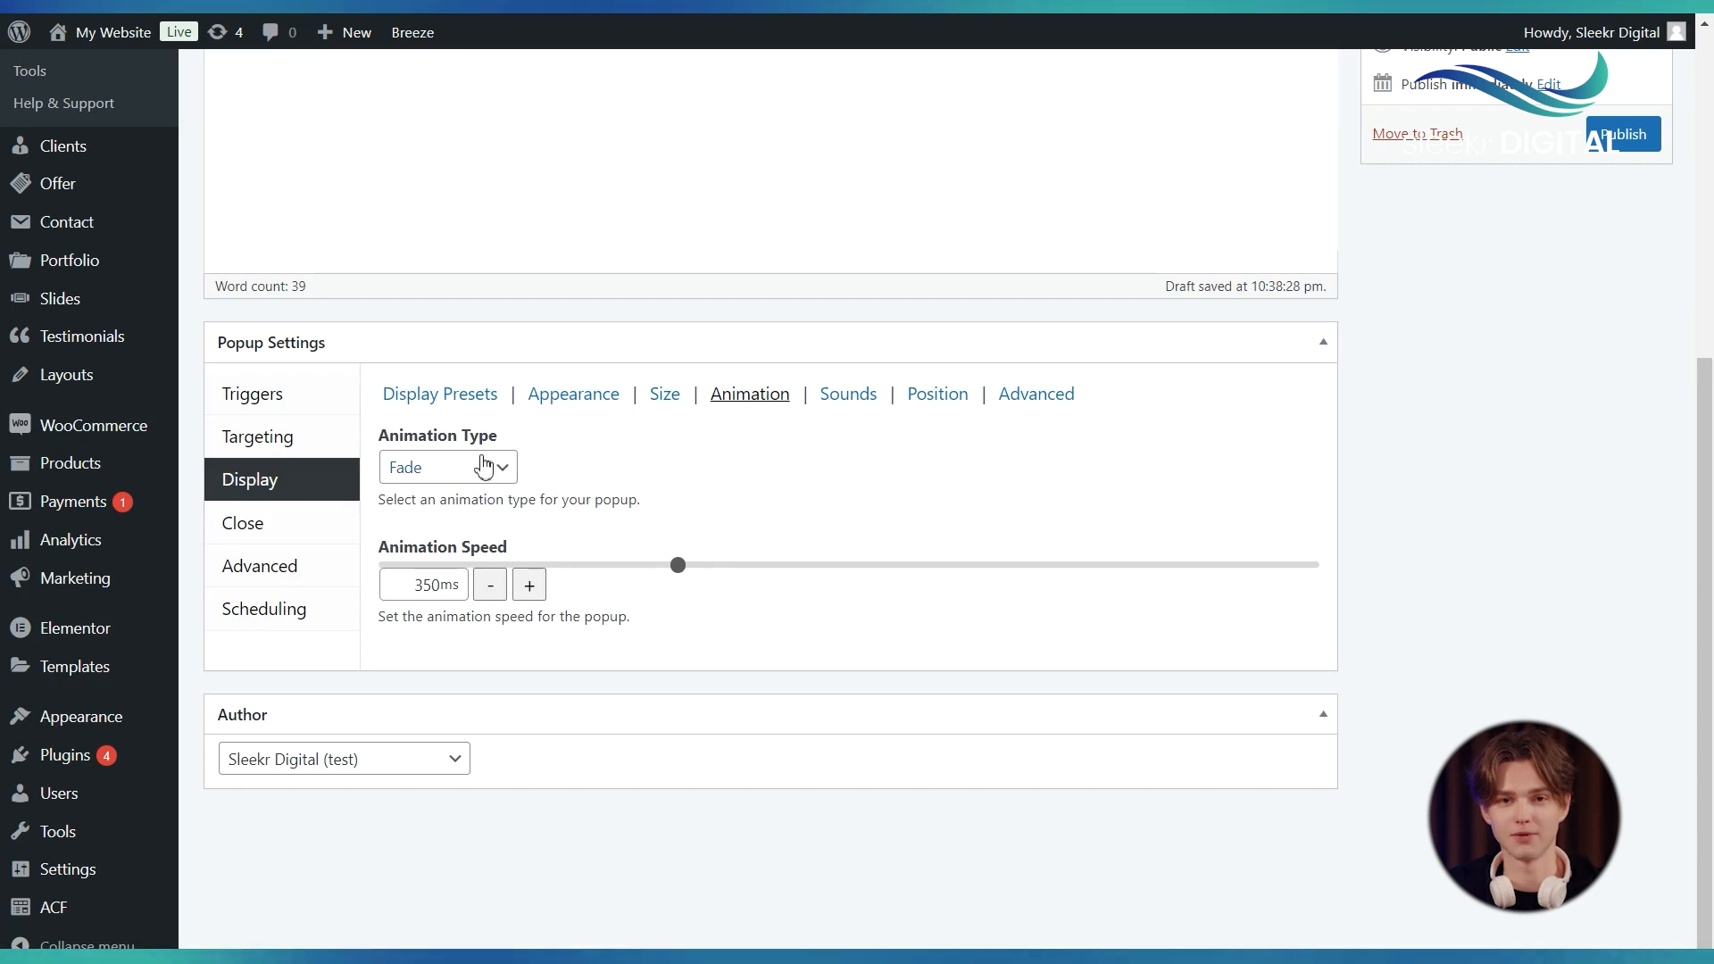
{"action": "left_click", "coordinate": [483, 465]}
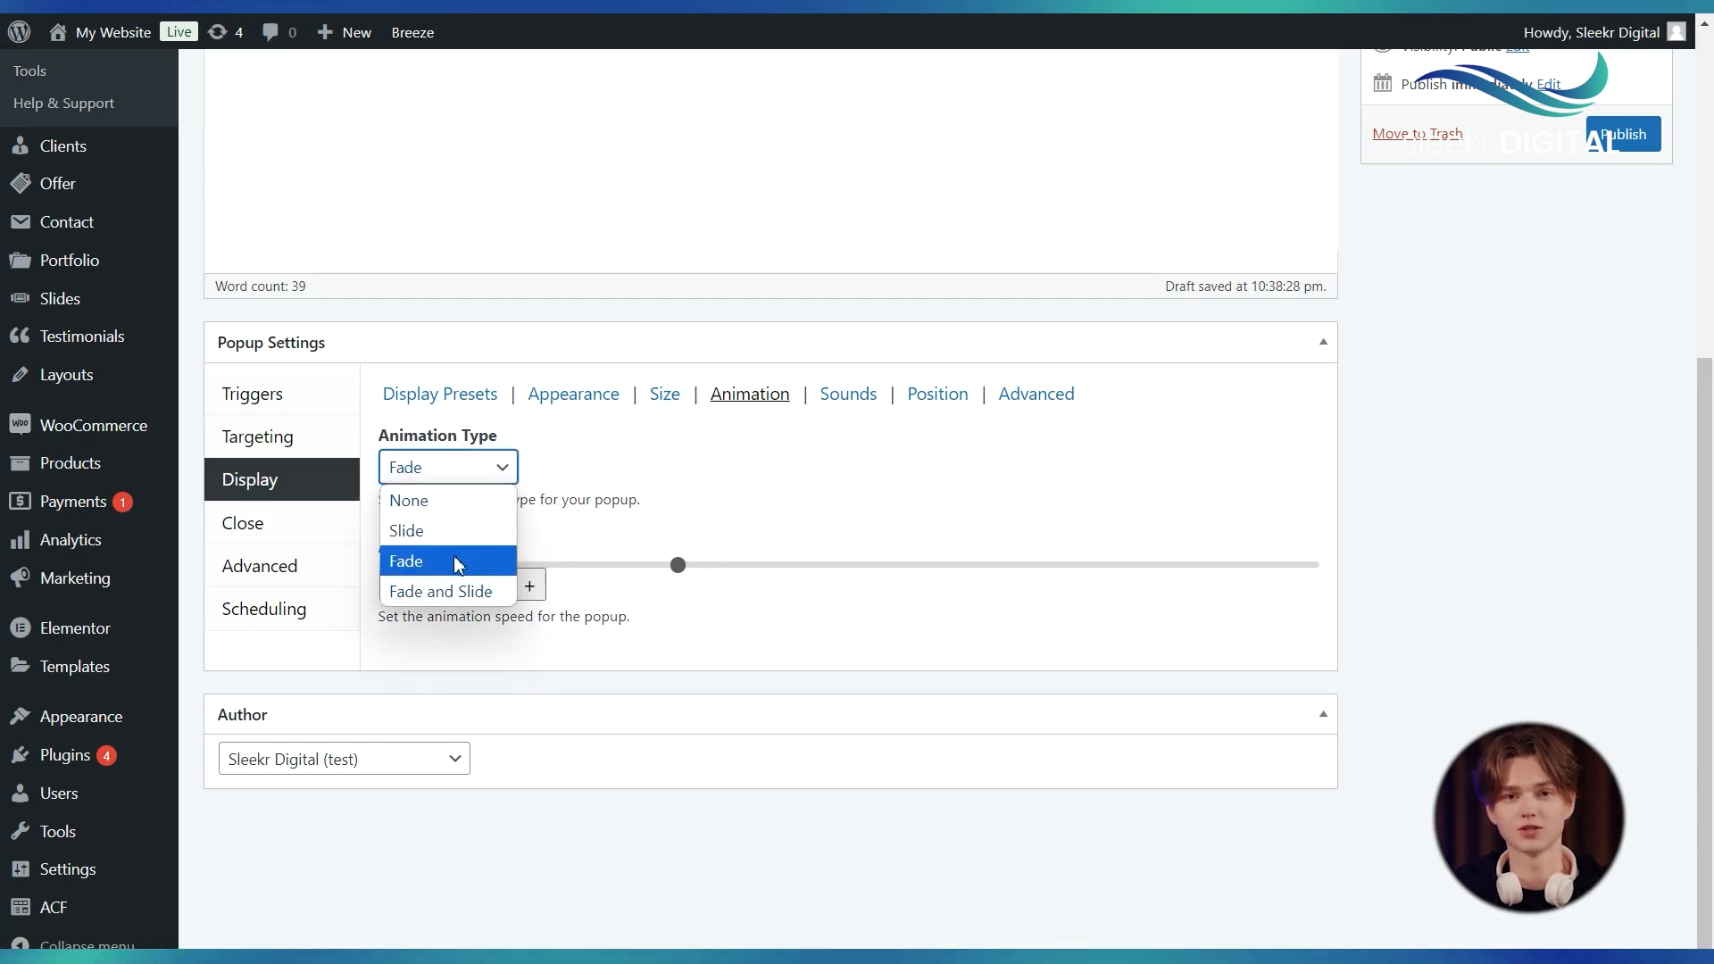
{"action": "left_click", "coordinate": [582, 490]}
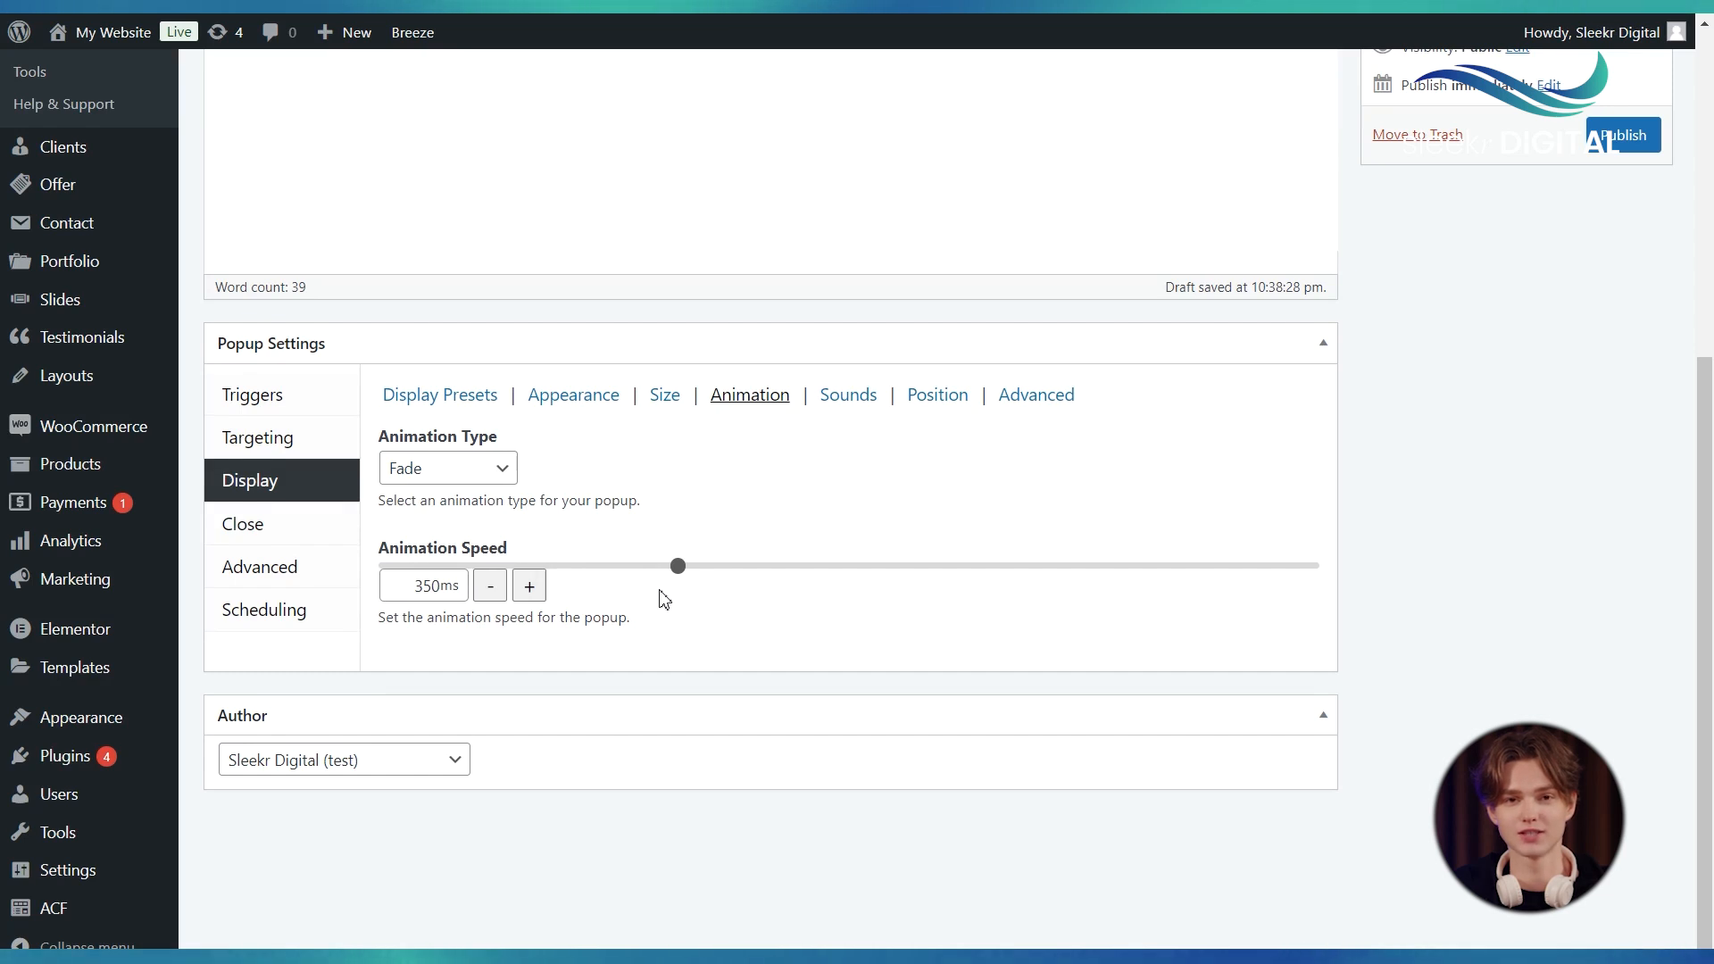
{"action": "left_click_drag", "start_coordinate": [678, 566], "coordinate": [699, 572]}
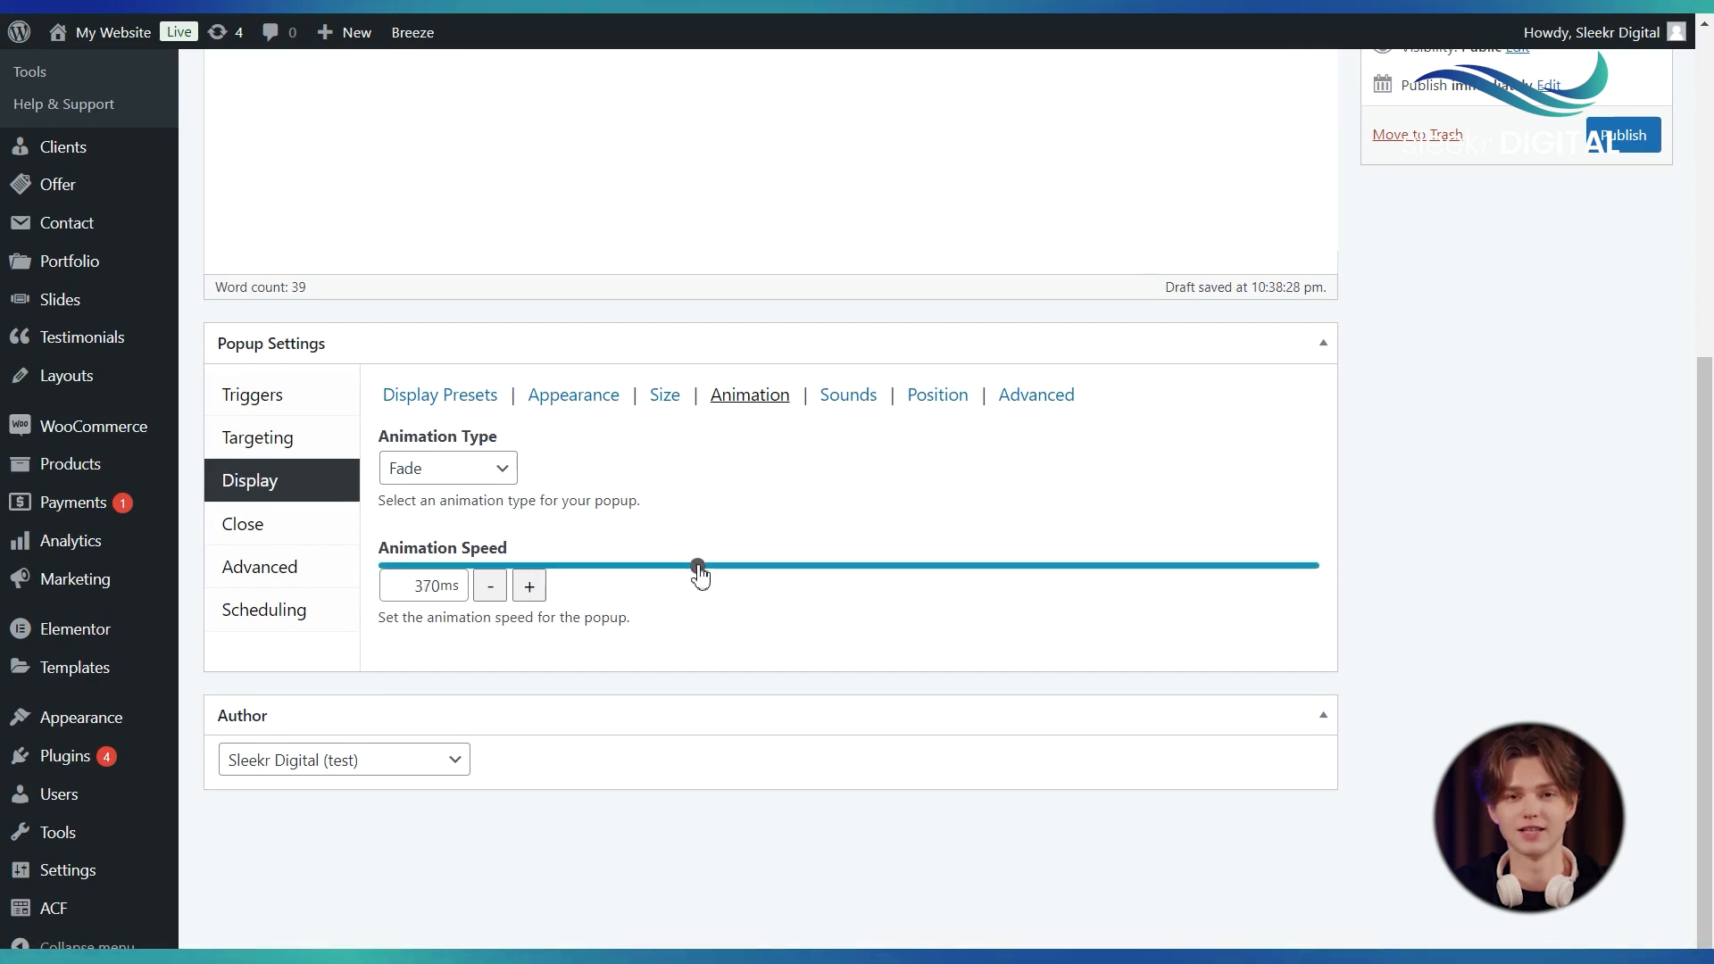
Set the popup's opening sound to Beep 2
{"action": "left_click", "coordinate": [849, 405]}
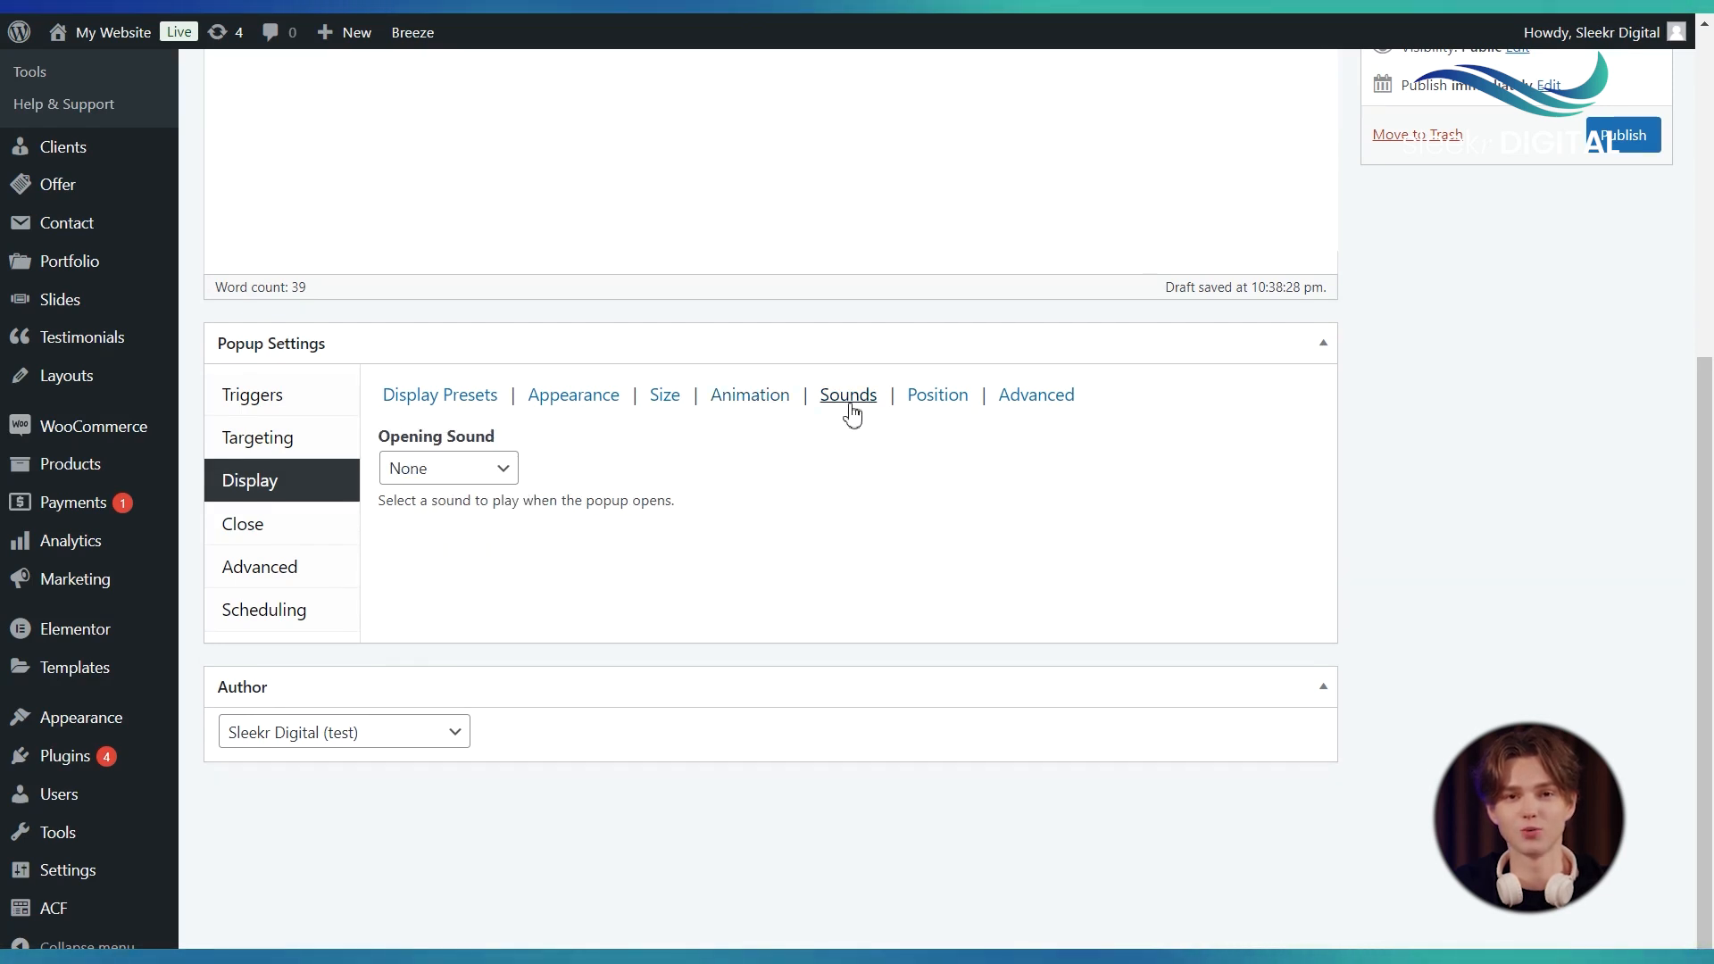
{"action": "left_click", "coordinate": [496, 472]}
{"action": "left_click", "coordinate": [470, 562]}
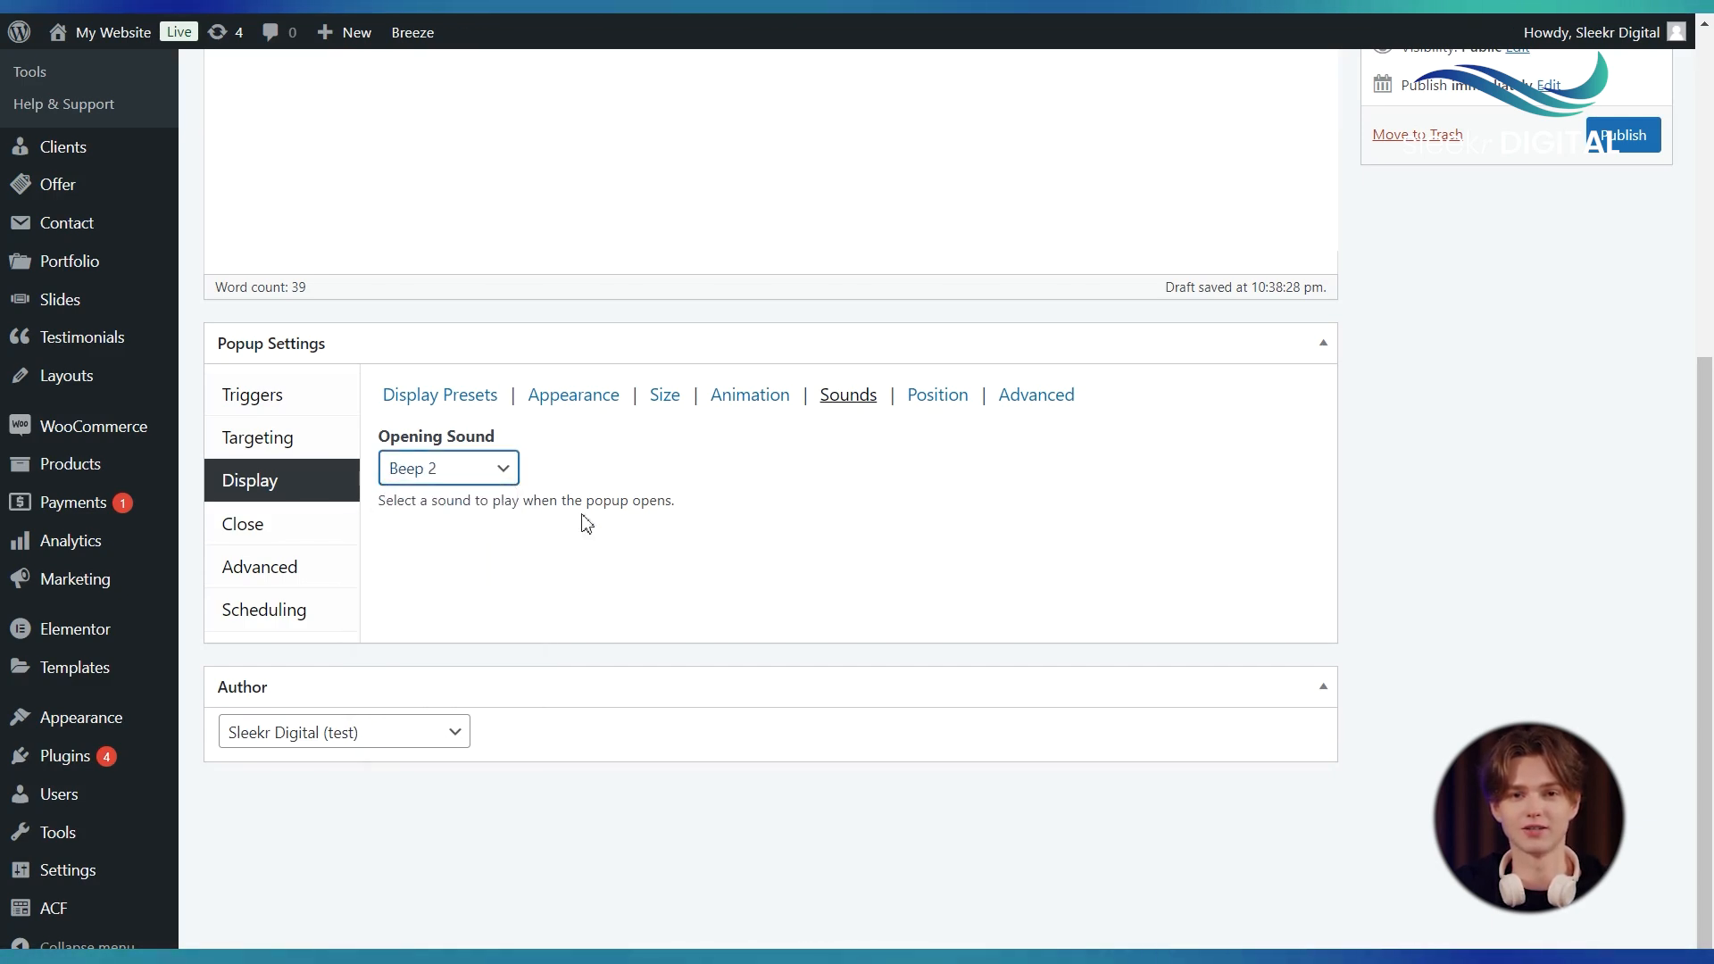
Check the popup's location choices and set its distance from the top edge of the screen to 163 px
{"action": "left_click", "coordinate": [966, 406]}
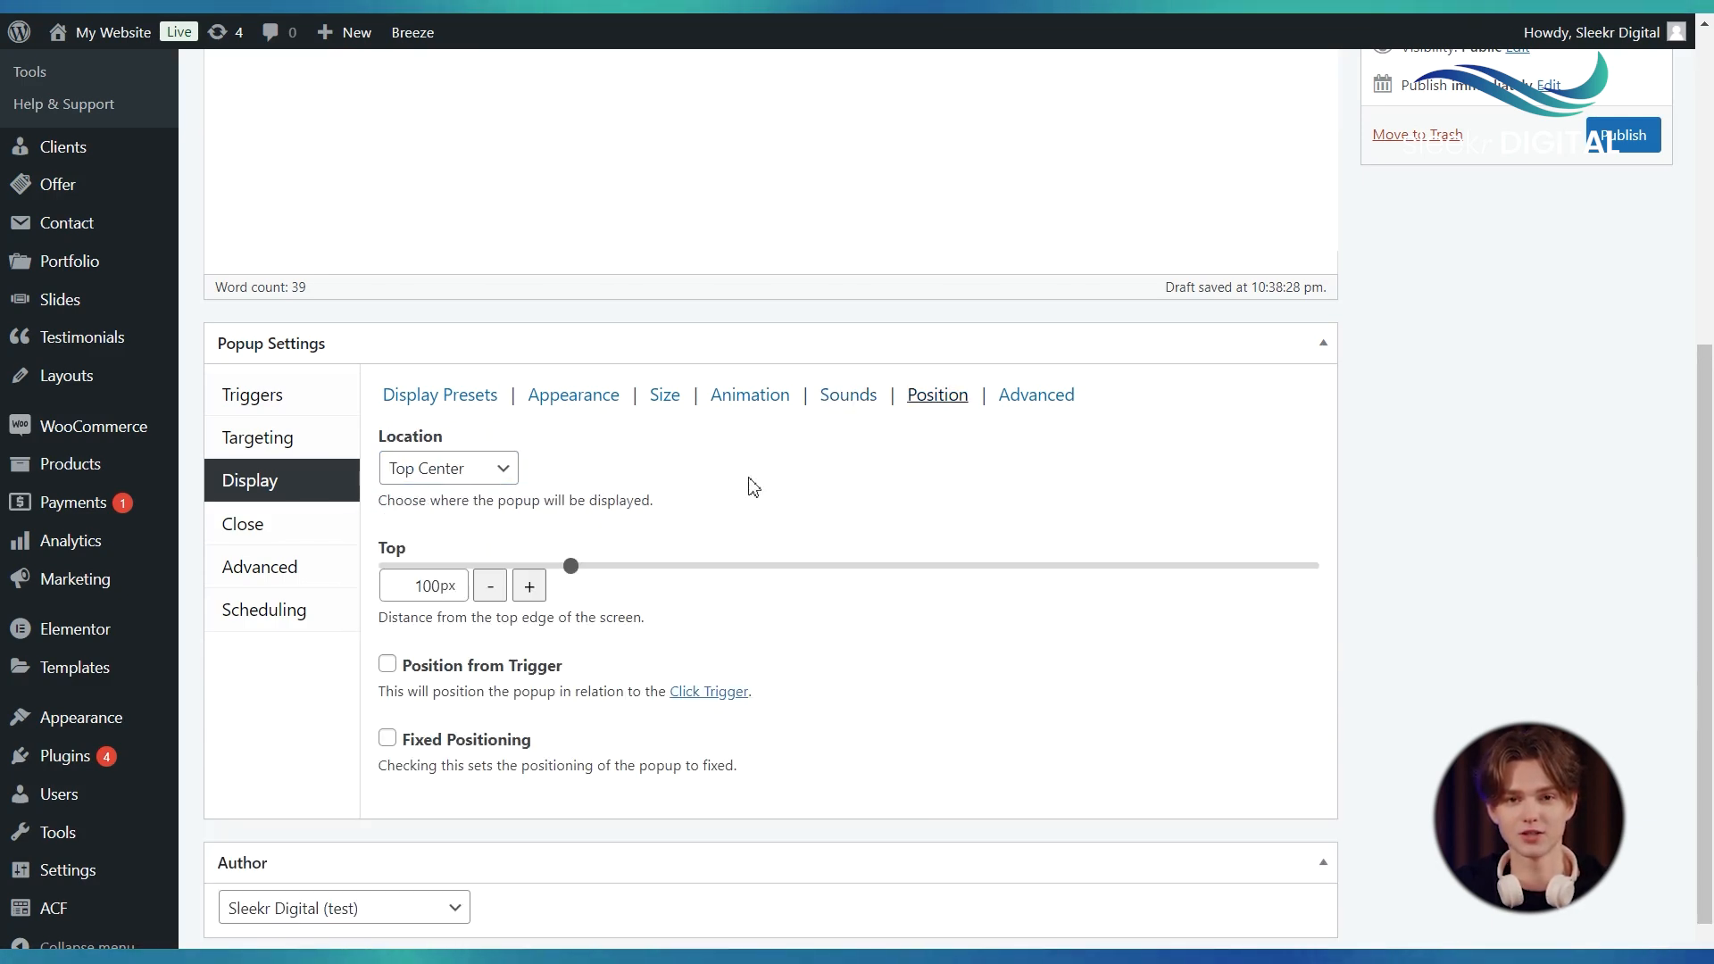
{"action": "scroll", "coordinate": [753, 487], "scroll_direction": "down", "scroll_amount": 1}
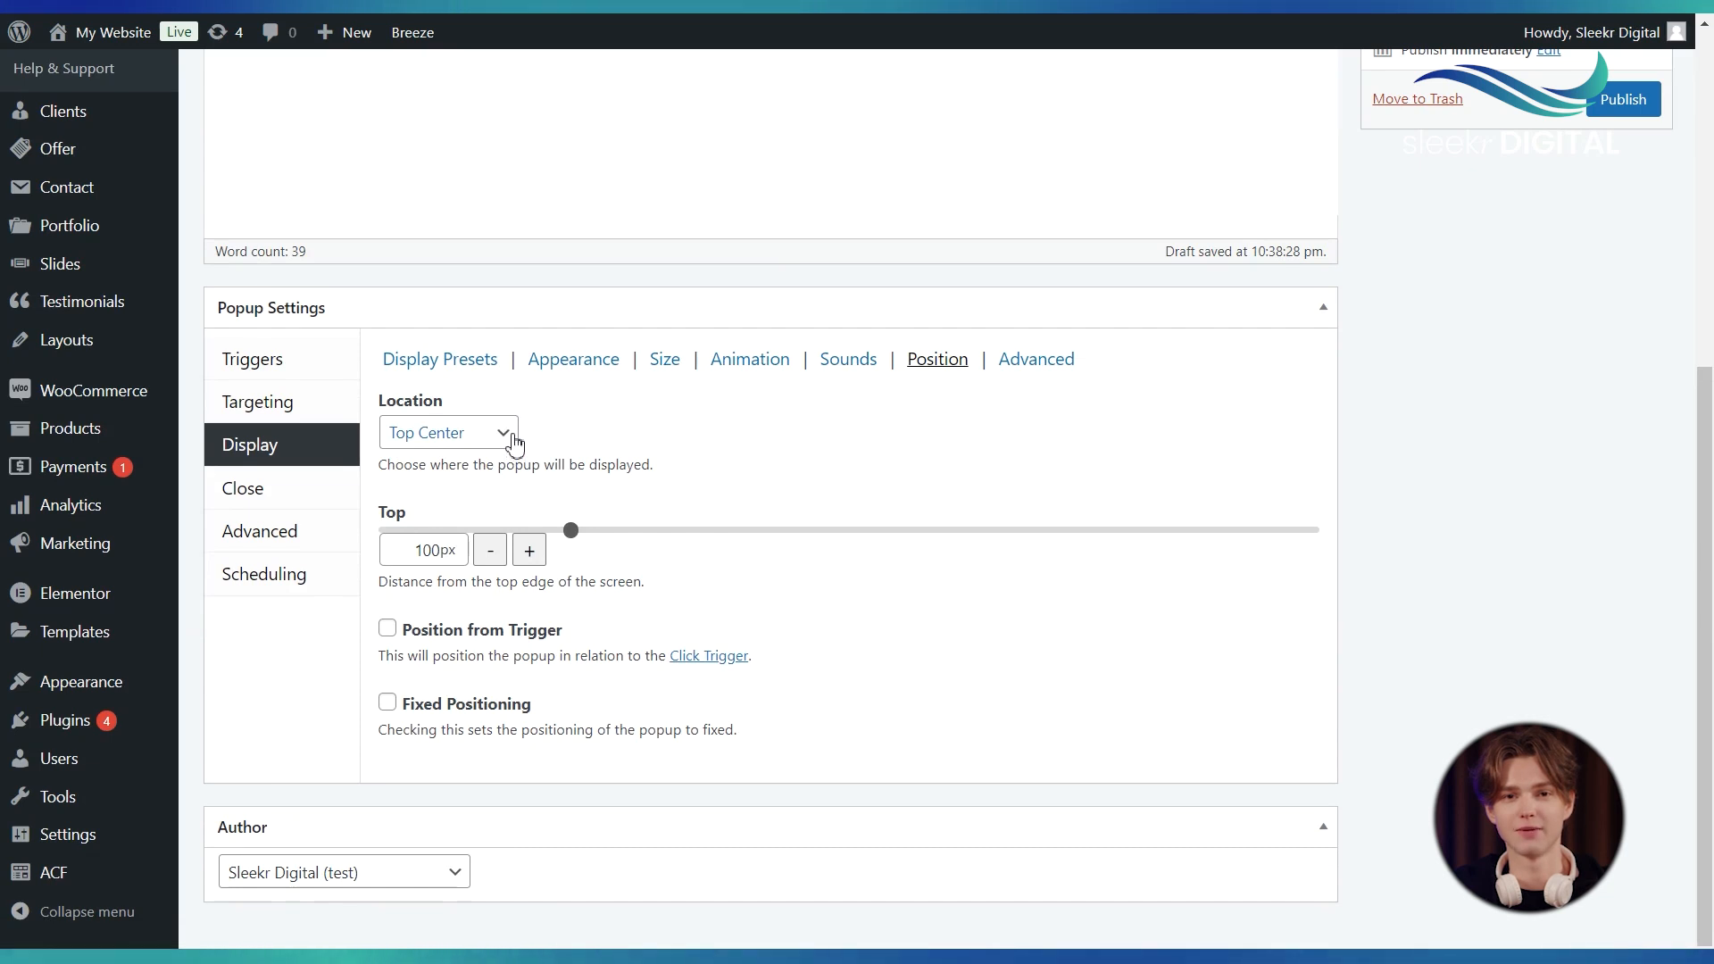
{"action": "left_click", "coordinate": [509, 437]}
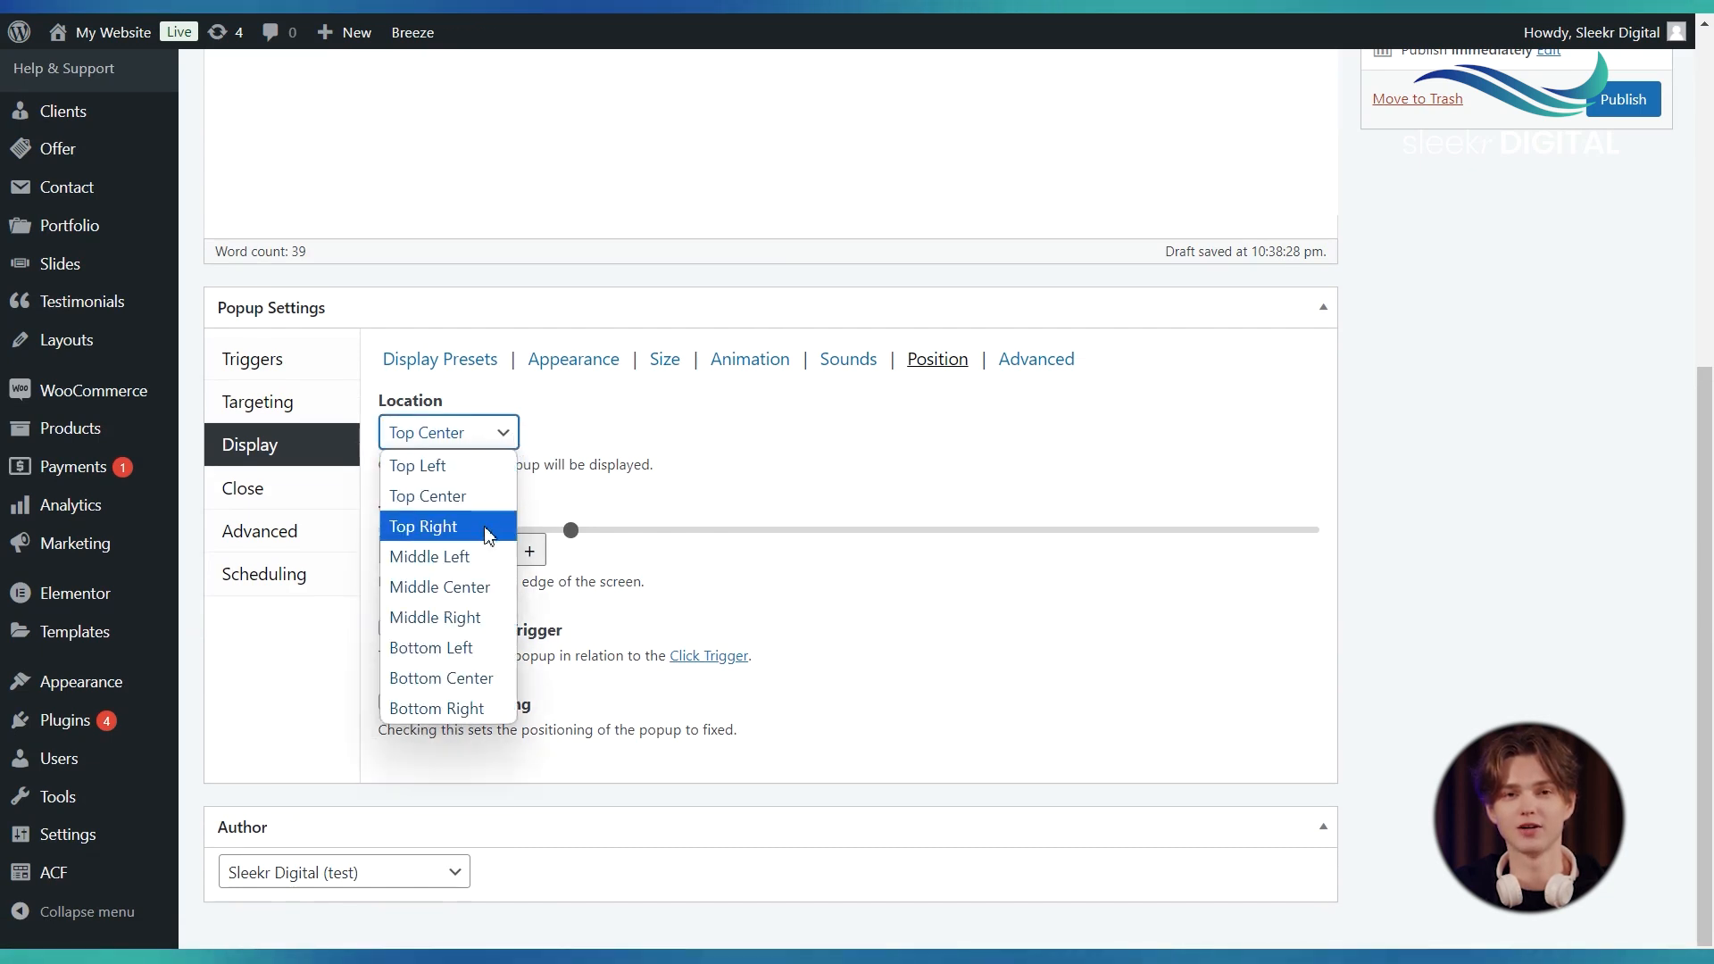
{"action": "scroll", "coordinate": [589, 538], "scroll_direction": "down", "scroll_amount": 1}
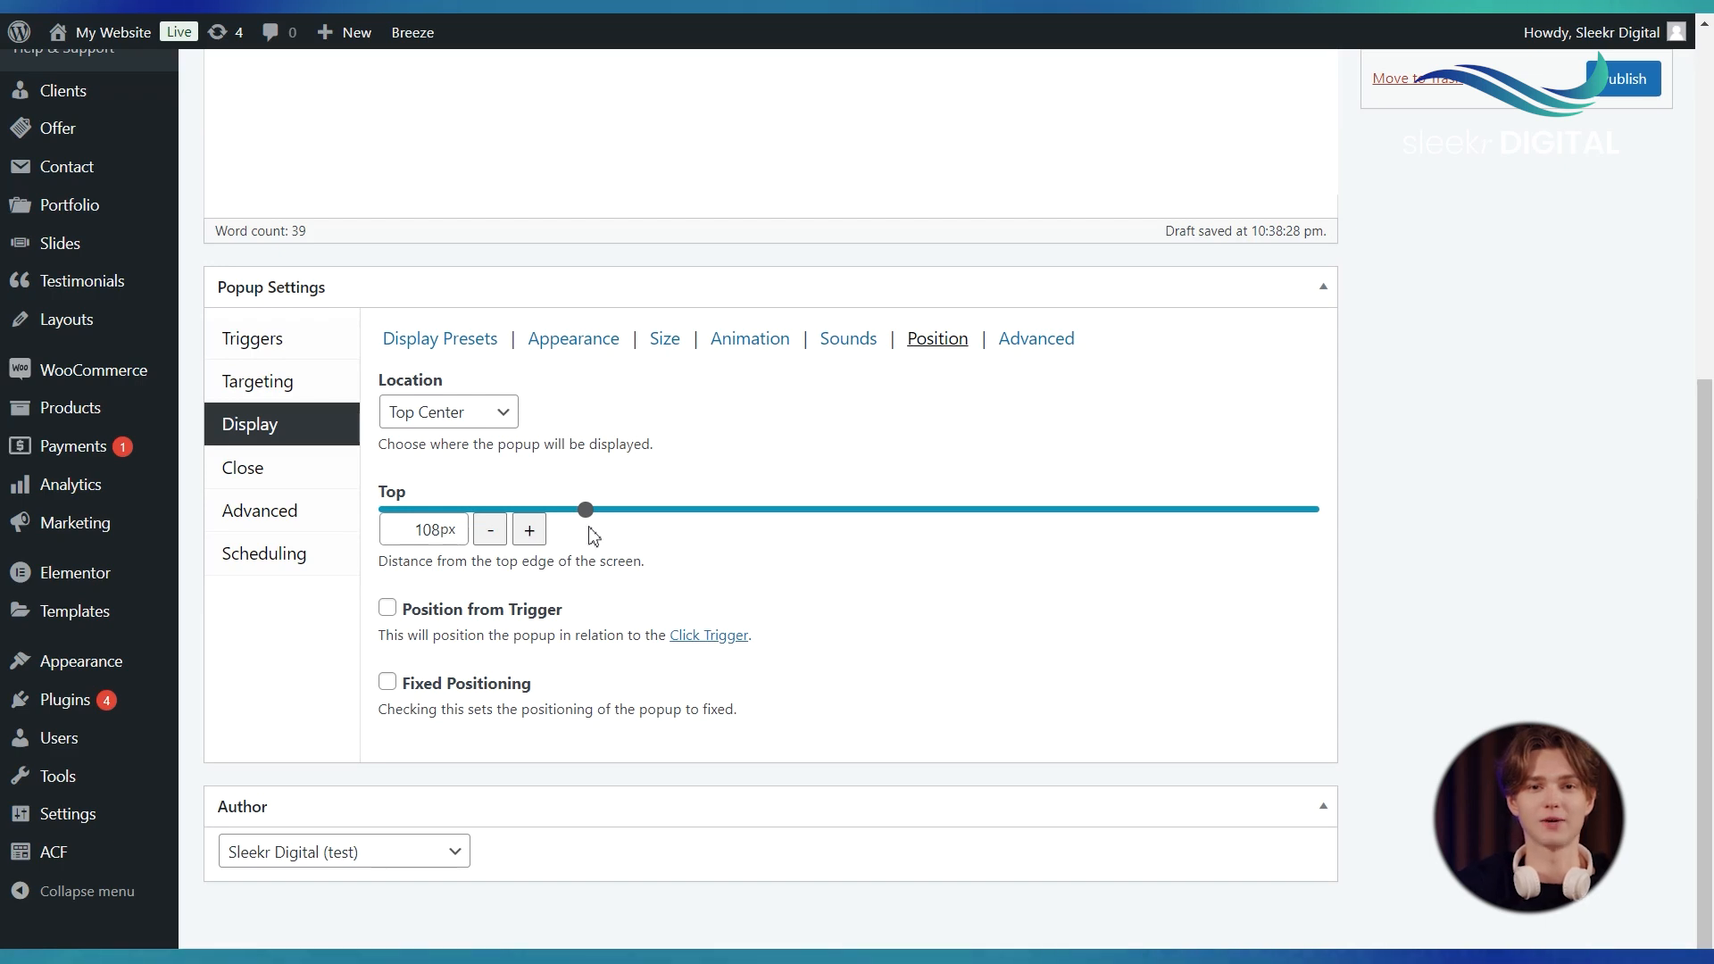
{"action": "left_click_drag", "start_coordinate": [589, 513], "coordinate": [634, 511]}
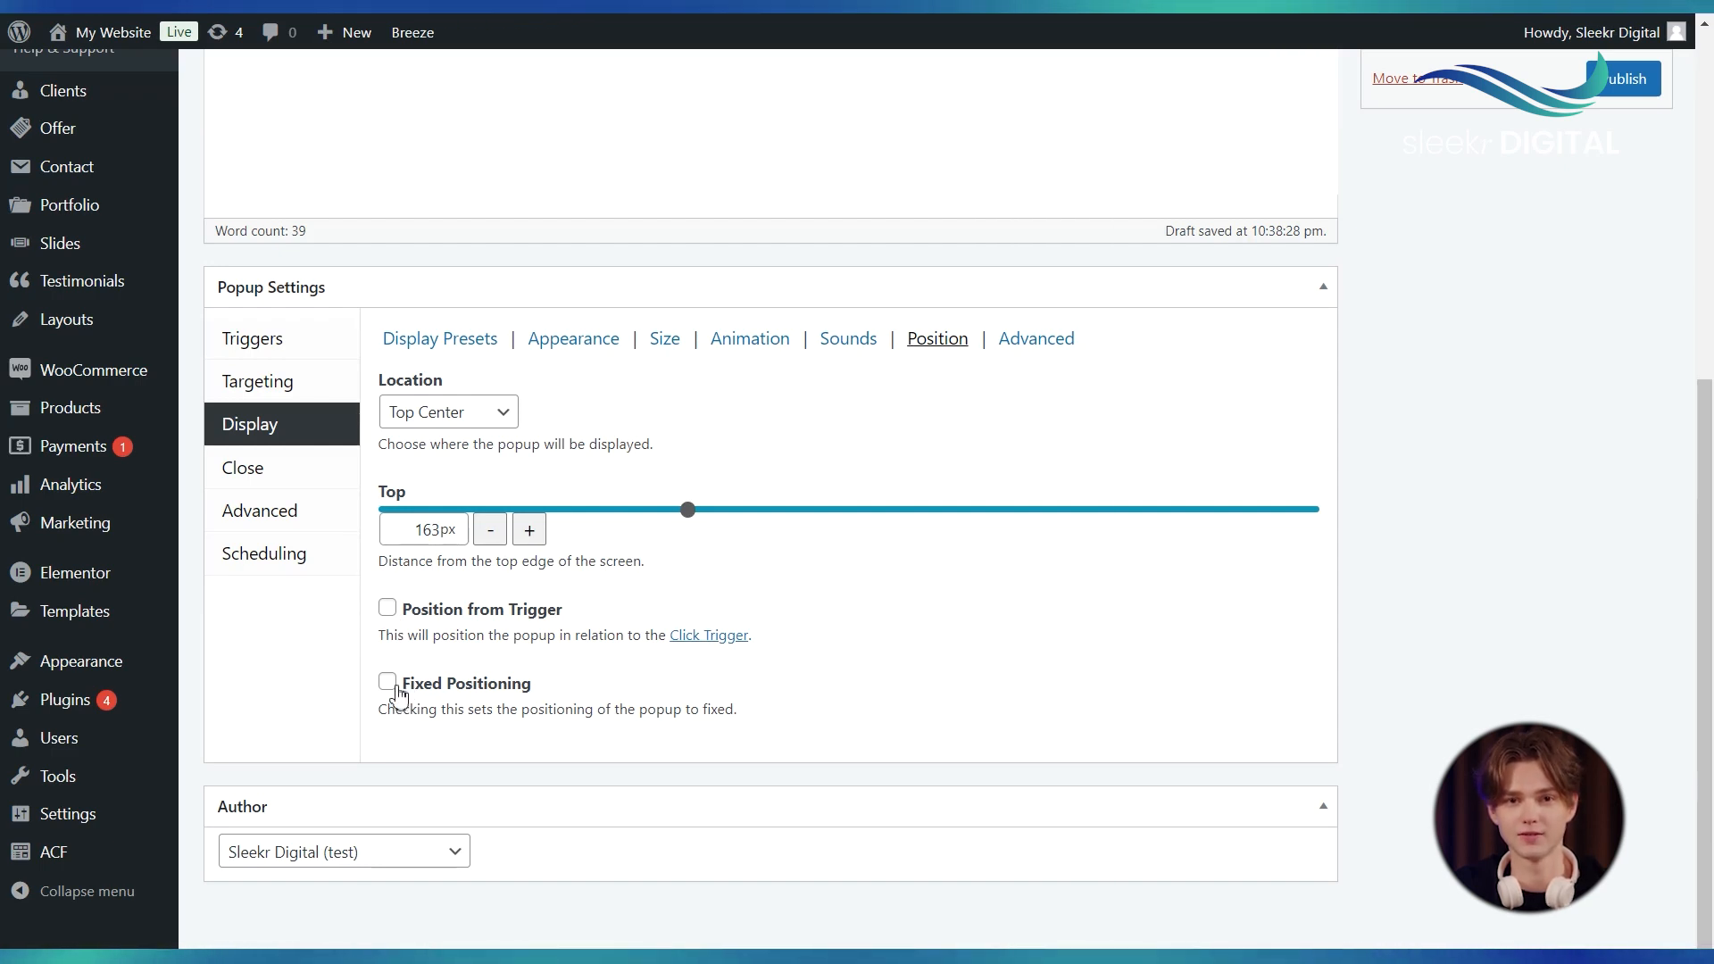
Try the Disable Repositioning option in the advanced display settings, switch it off again, and inspect the popup z-index
{"action": "left_click", "coordinate": [1027, 345]}
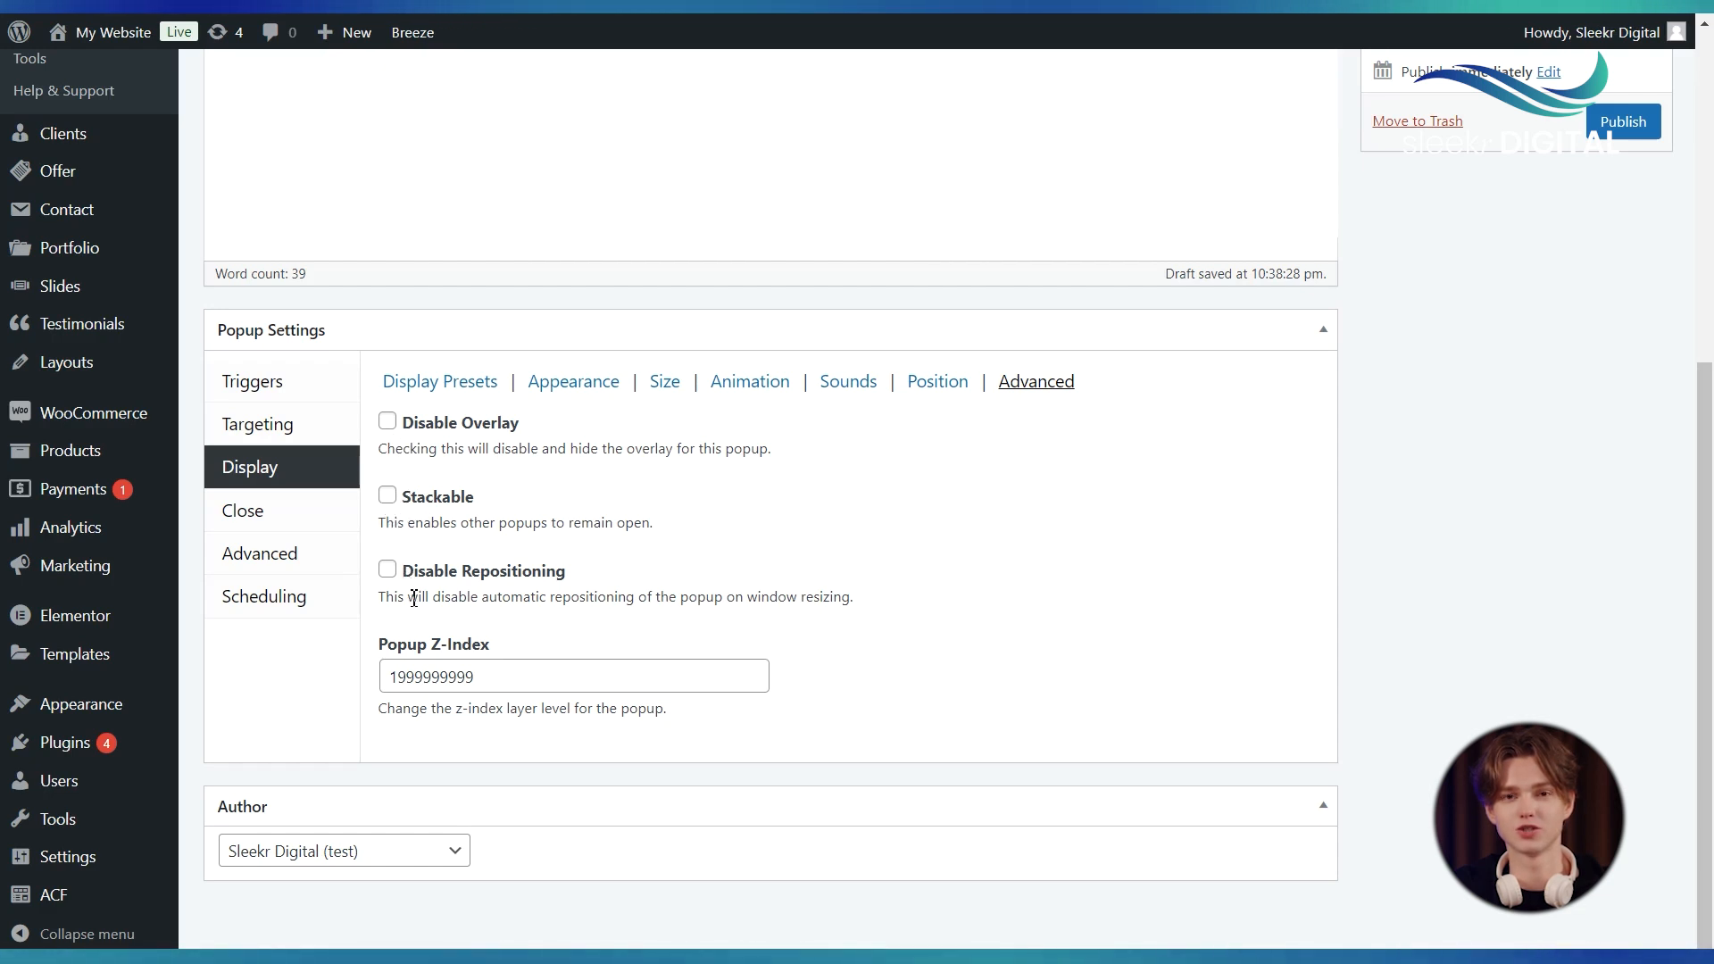
{"action": "left_click", "coordinate": [385, 572]}
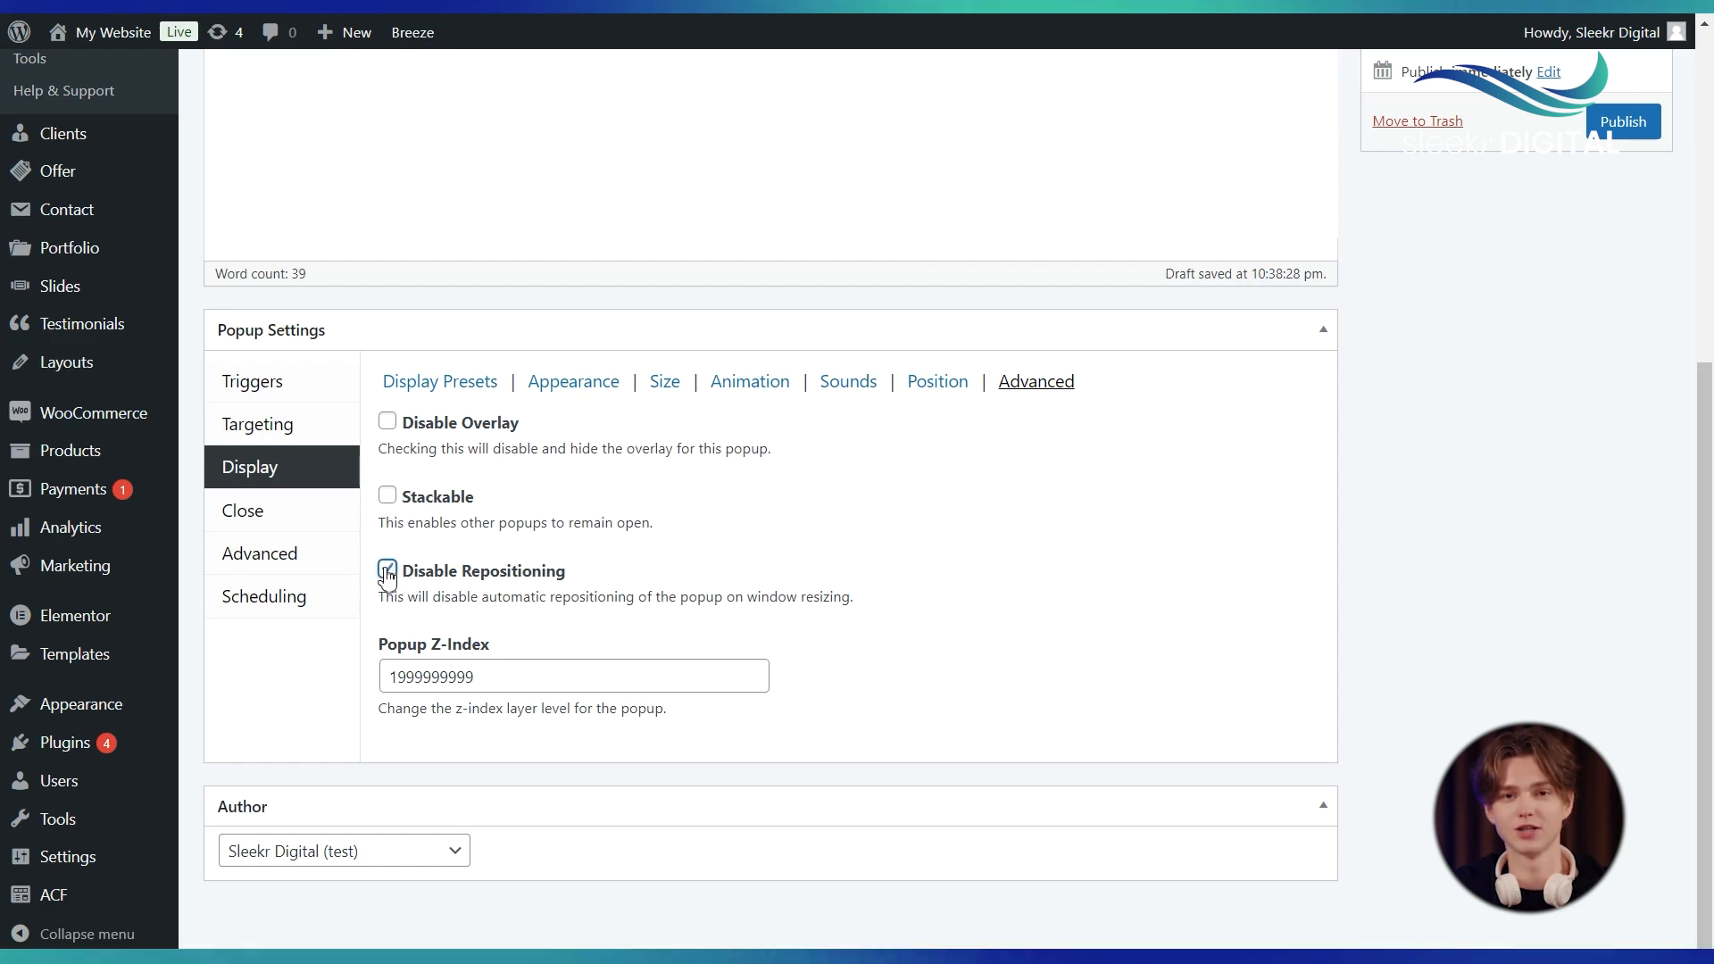
{"action": "left_click", "coordinate": [386, 572]}
{"action": "double_click", "coordinate": [487, 678]}
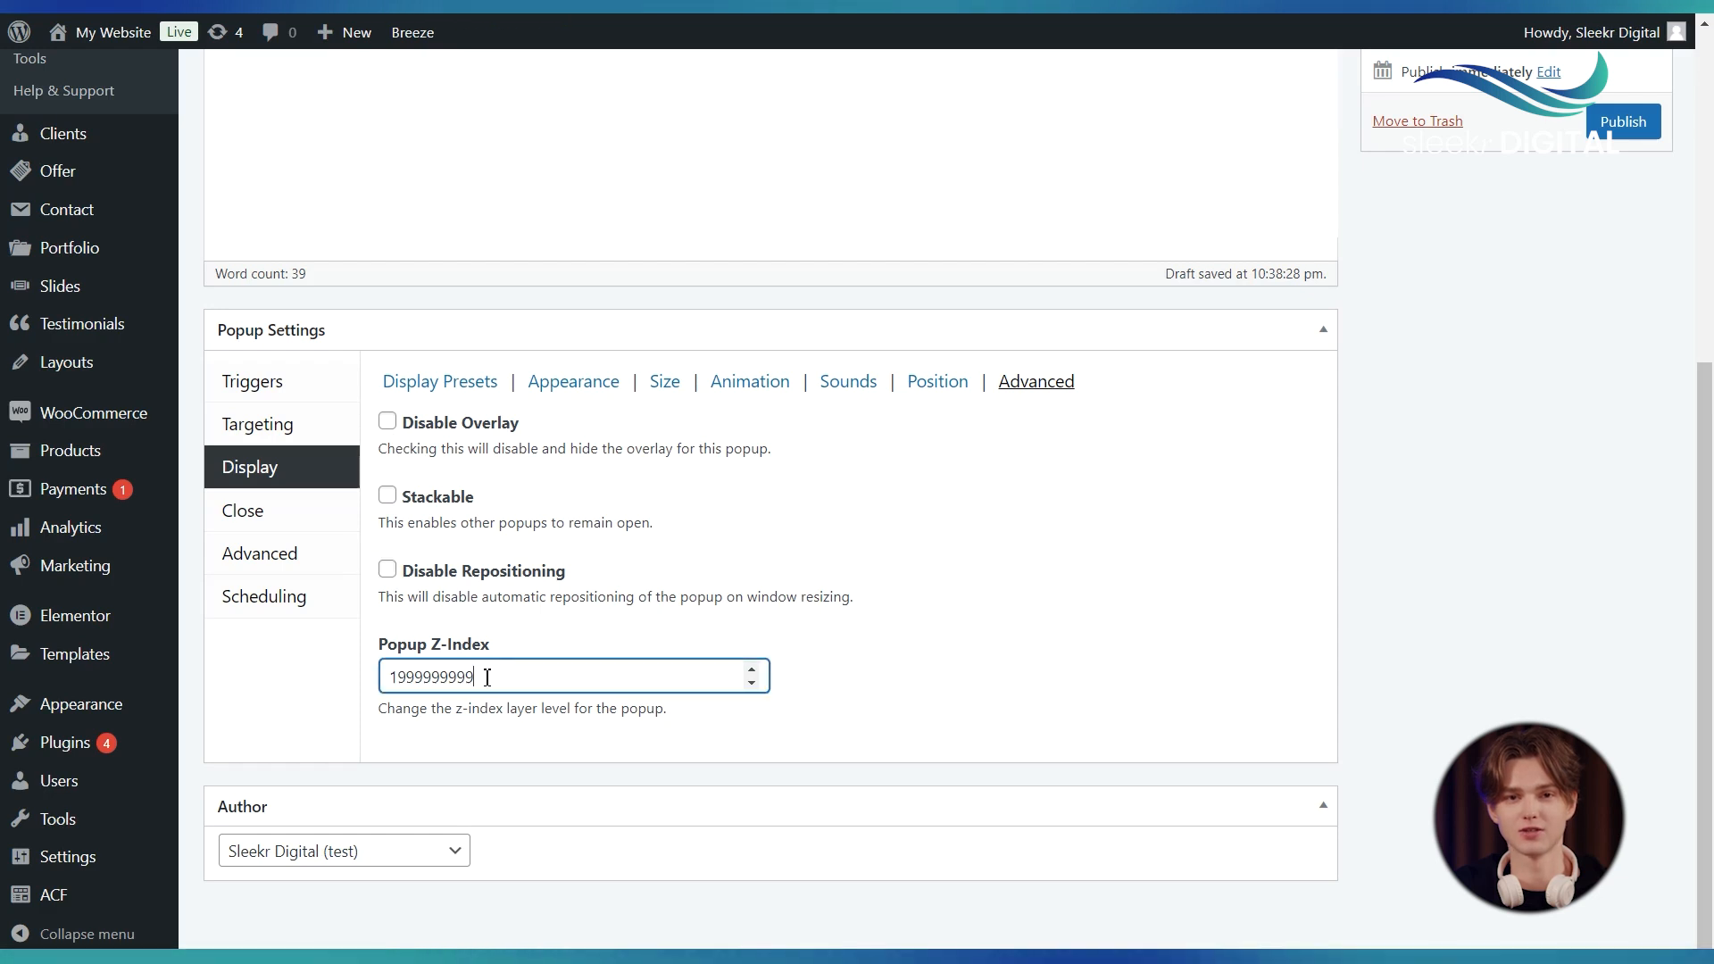
In the popup's close settings, set the close text to "Close" and increase the close button delay
{"action": "left_click", "coordinate": [451, 701]}
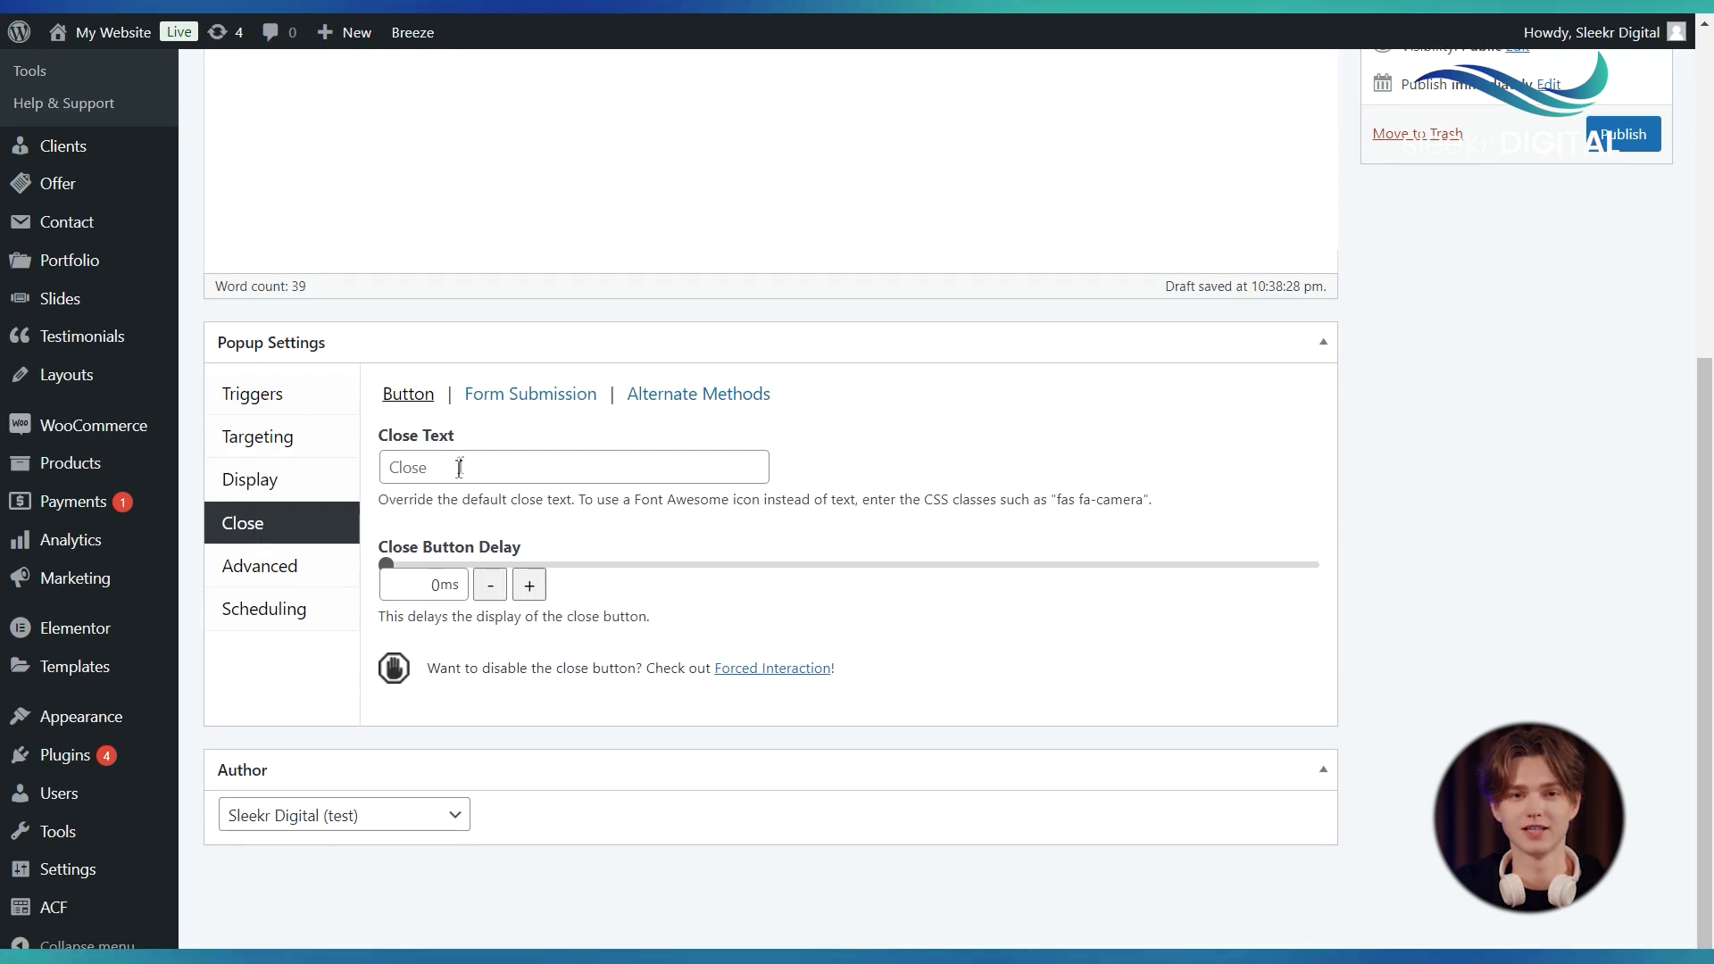
{"action": "left_click", "coordinate": [459, 467]}
{"action": "type", "text": "C"}
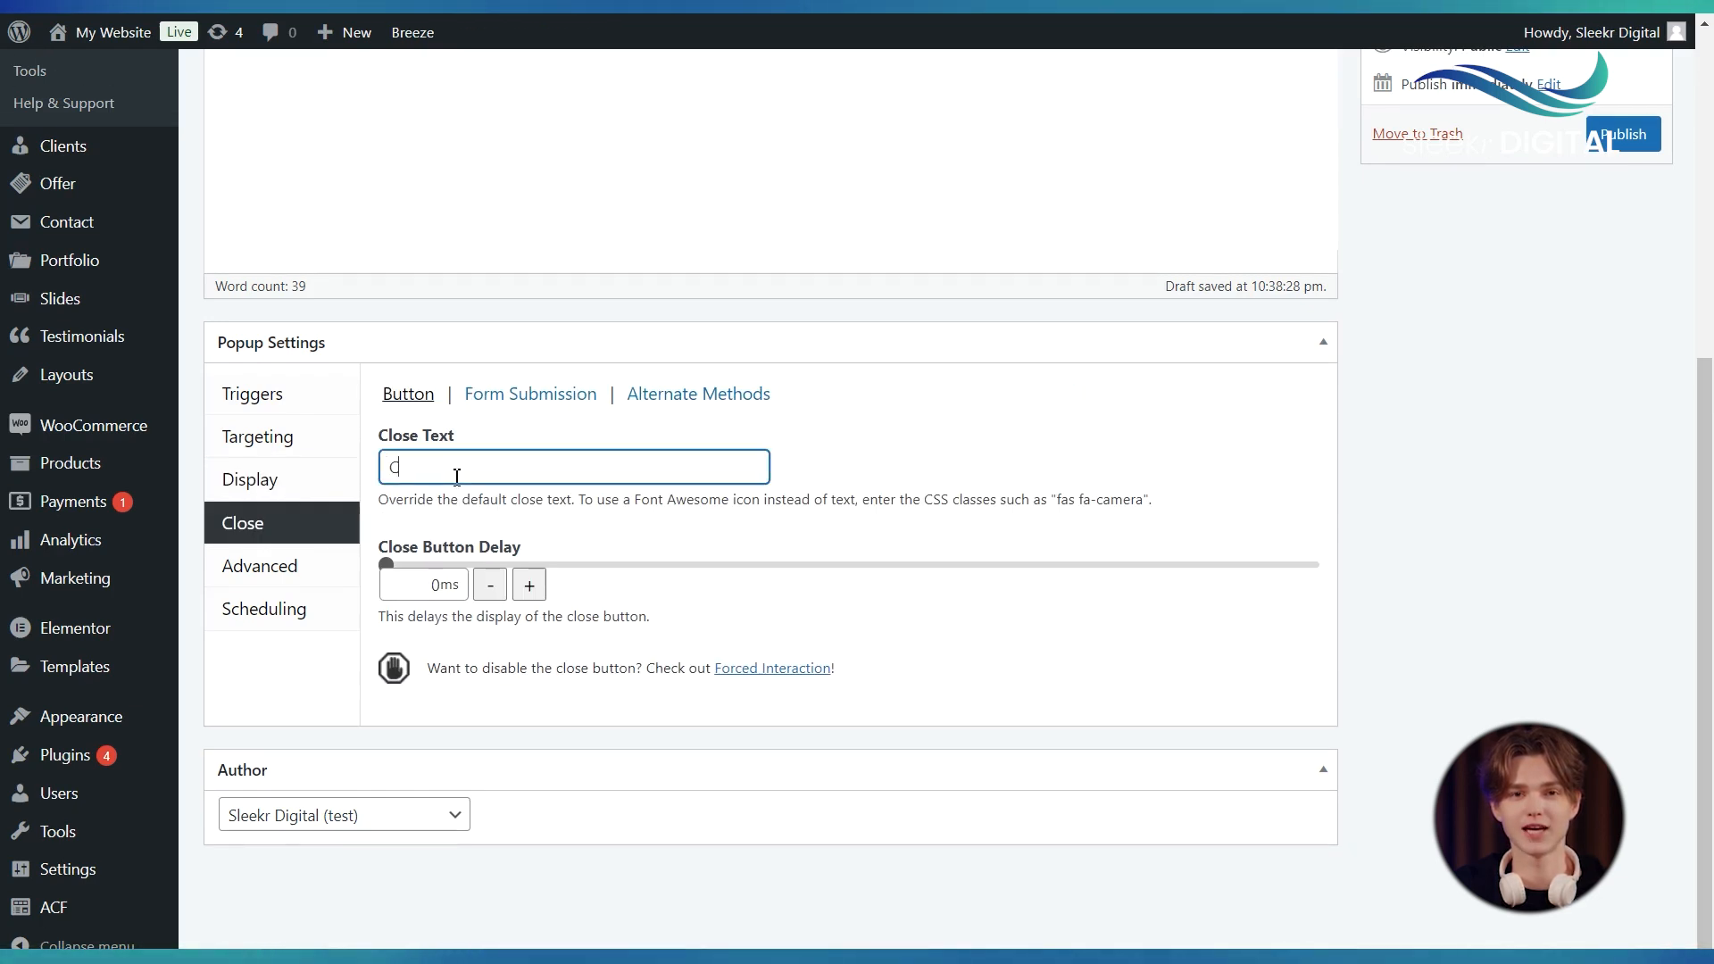
{"action": "type", "text": "lose"}
{"action": "left_click", "coordinate": [482, 520]}
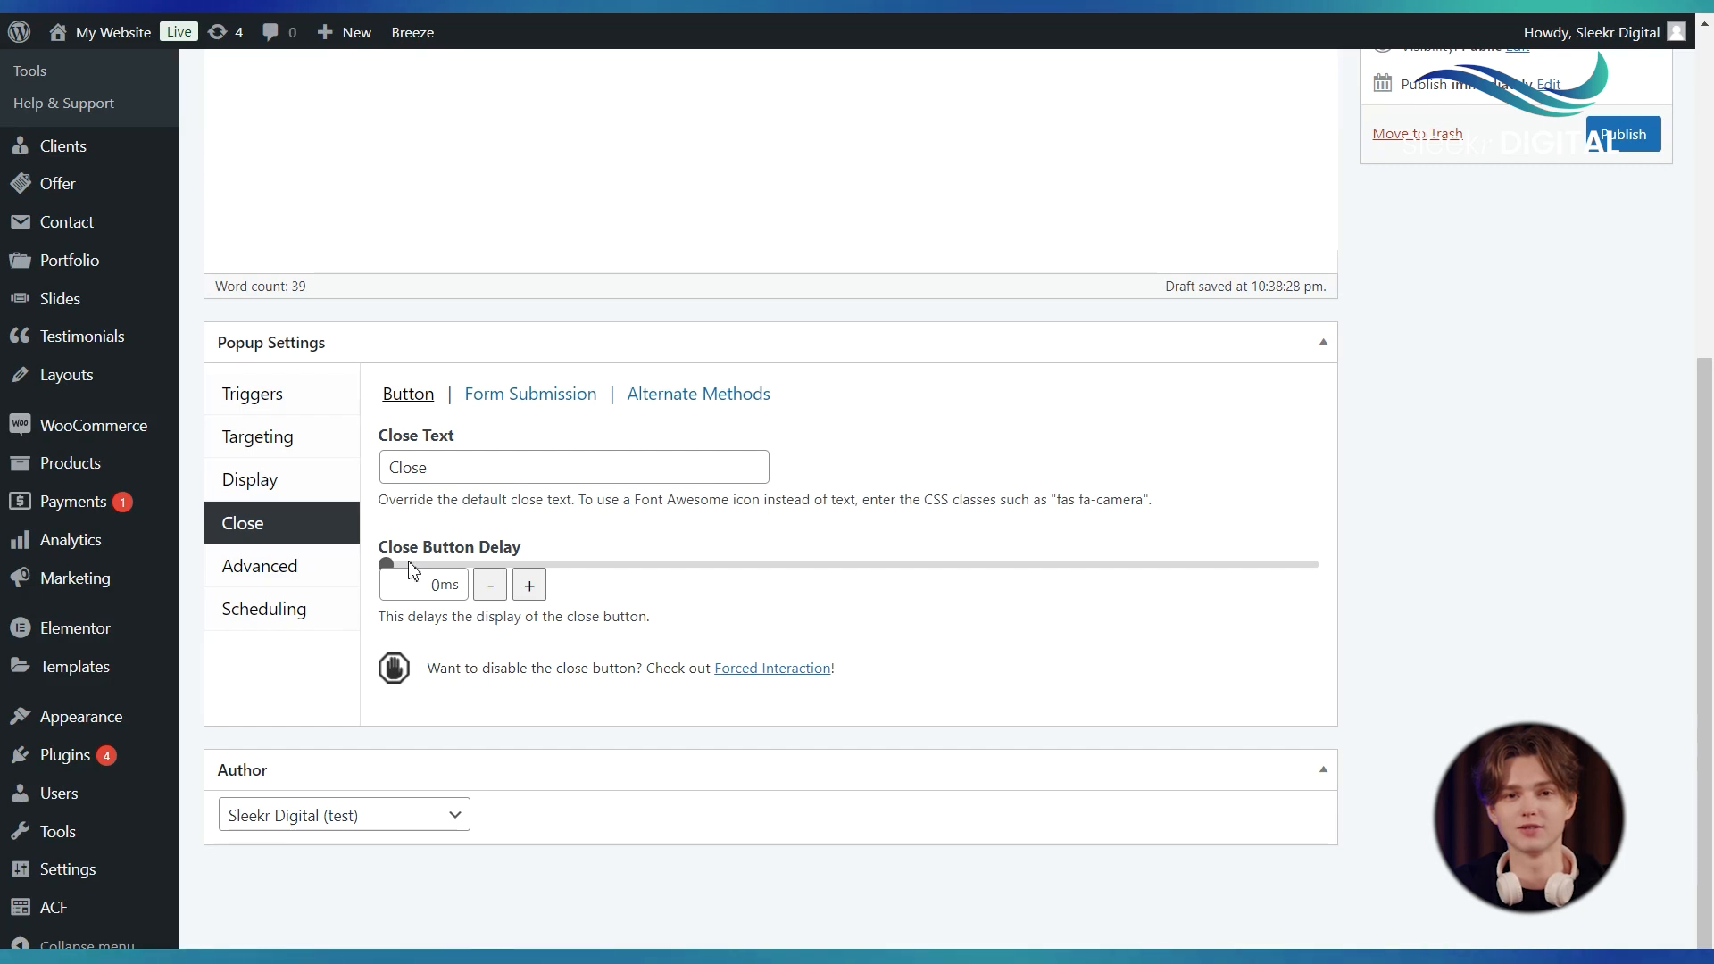
{"action": "left_click_drag", "start_coordinate": [389, 565], "coordinate": [457, 568]}
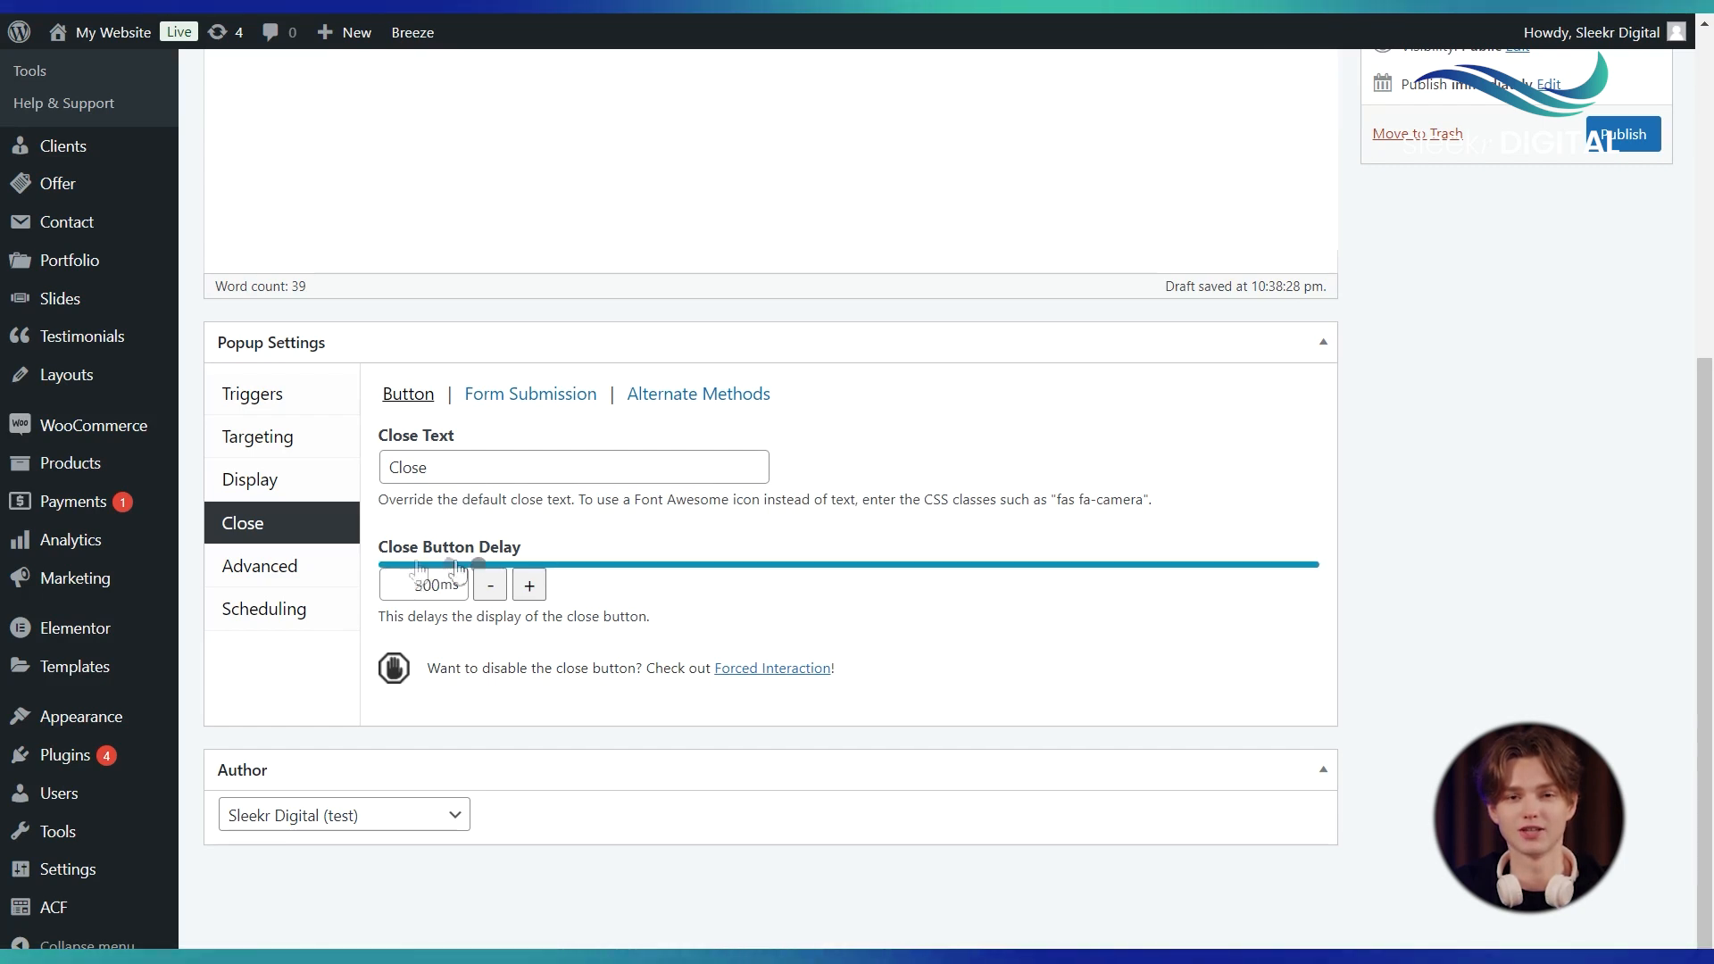
Review the form submission and alternate closing options, and enable Disable accessibility features in the popup's advanced settings
{"action": "left_click", "coordinate": [572, 395]}
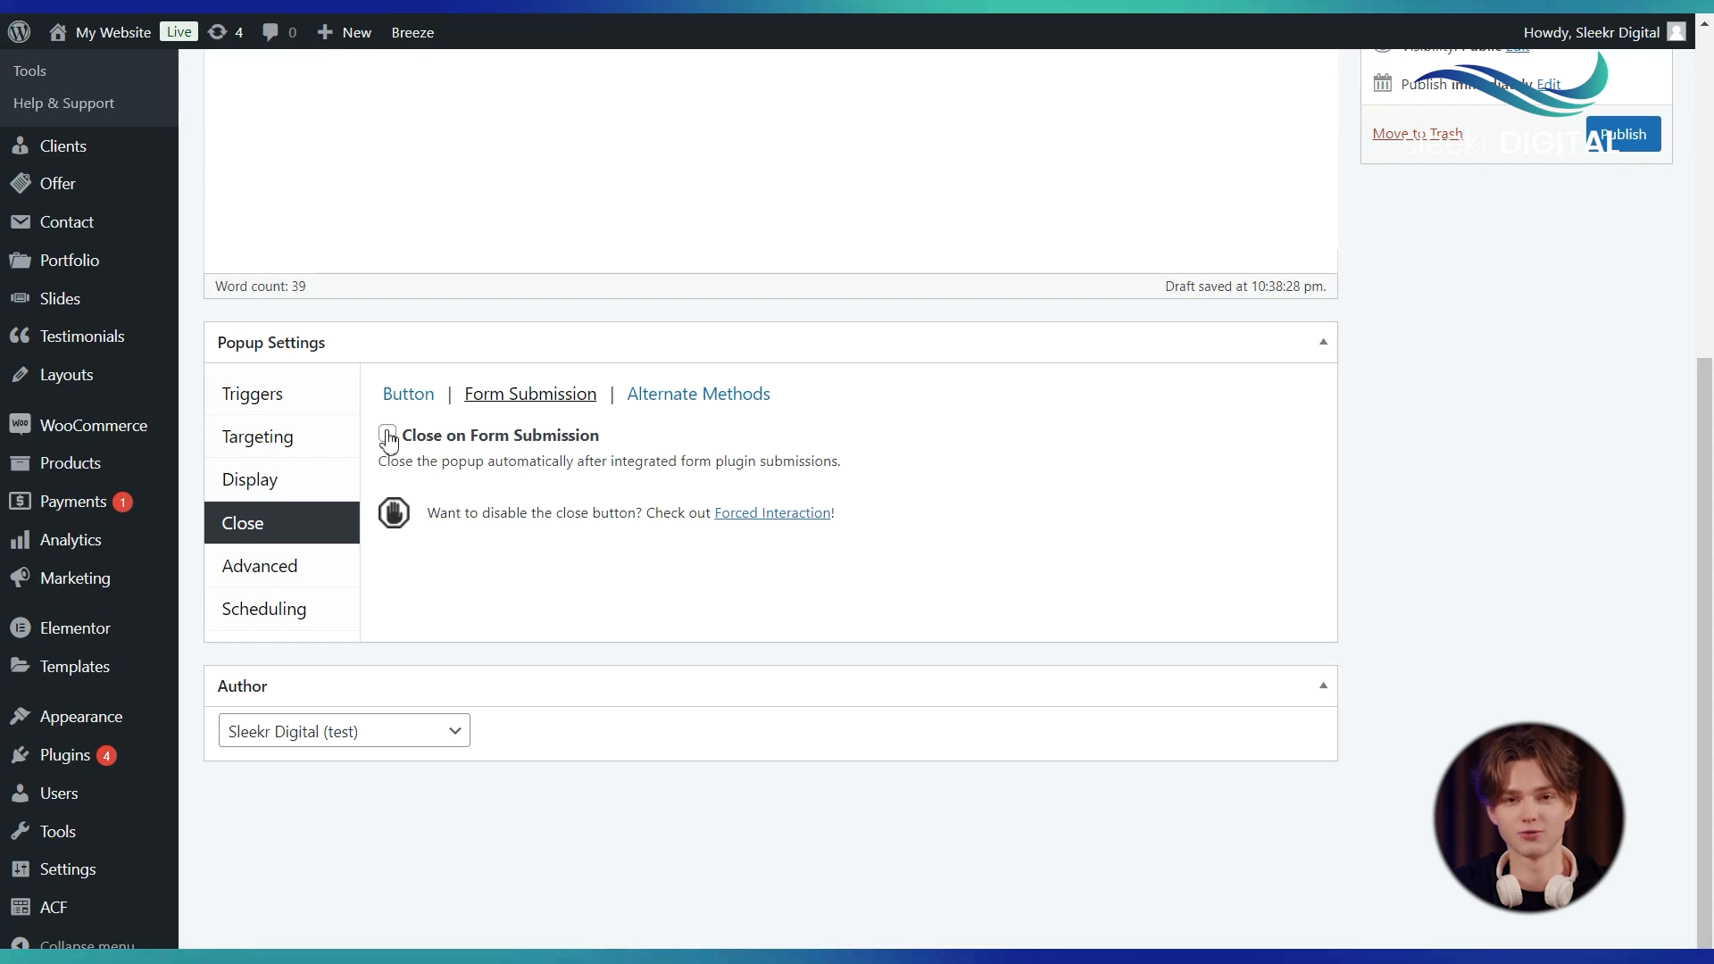
{"action": "left_click", "coordinate": [708, 398]}
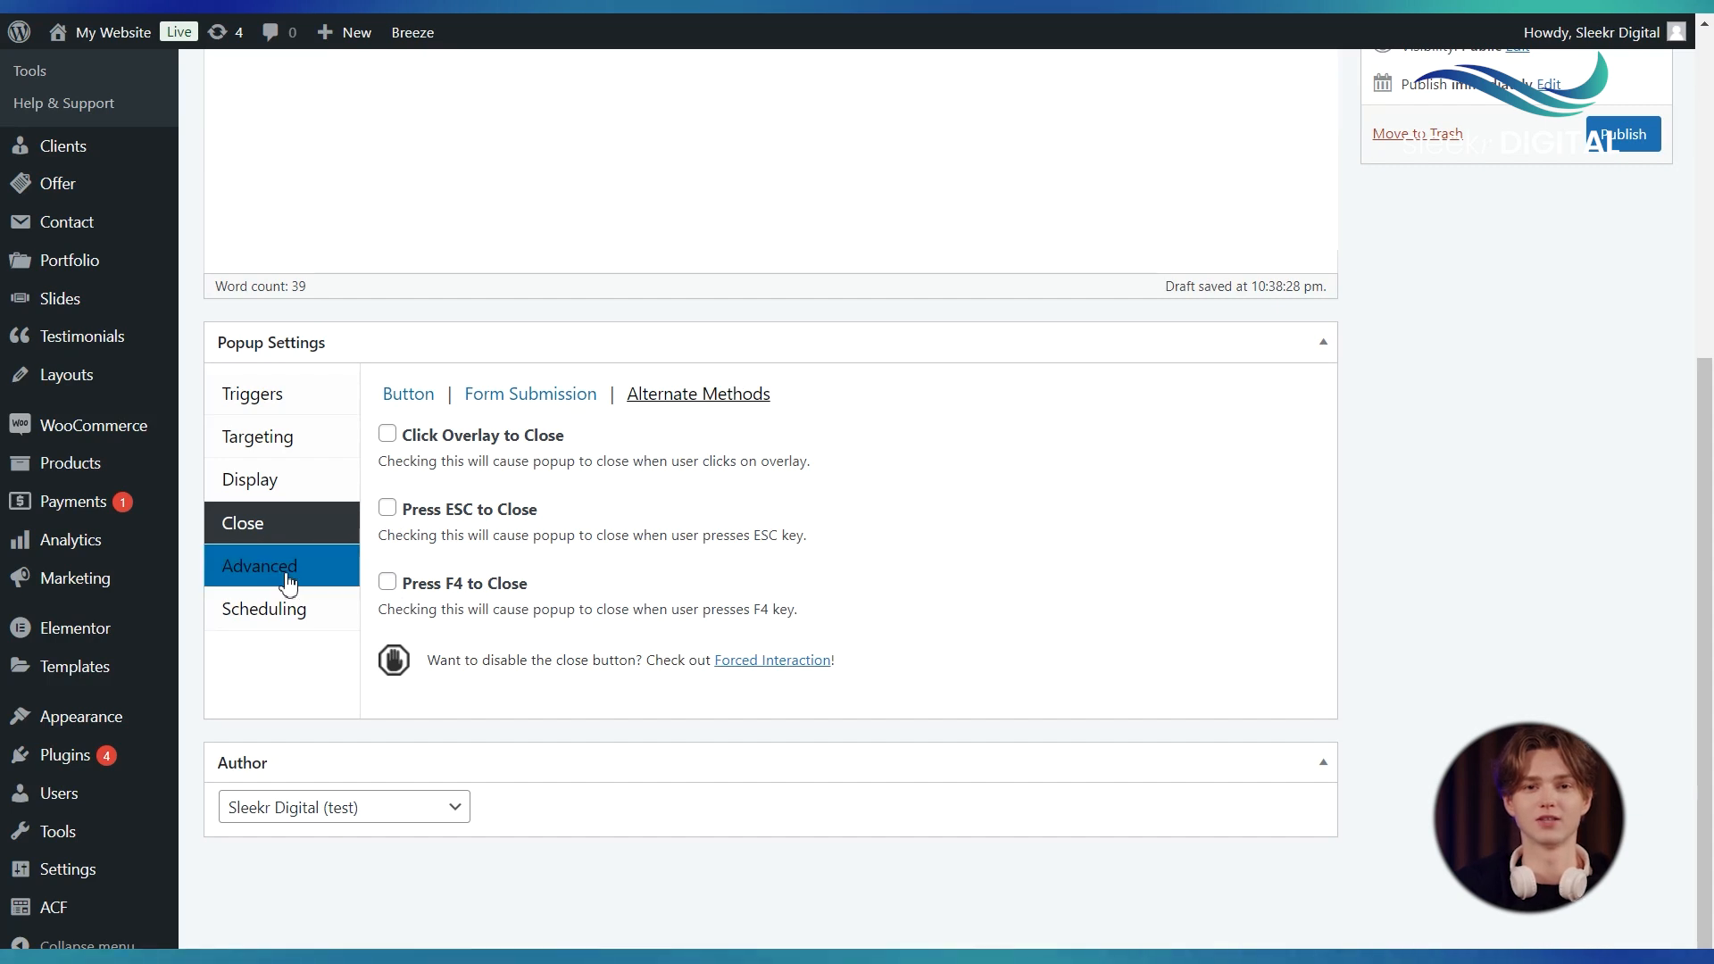
{"action": "left_click", "coordinate": [337, 559]}
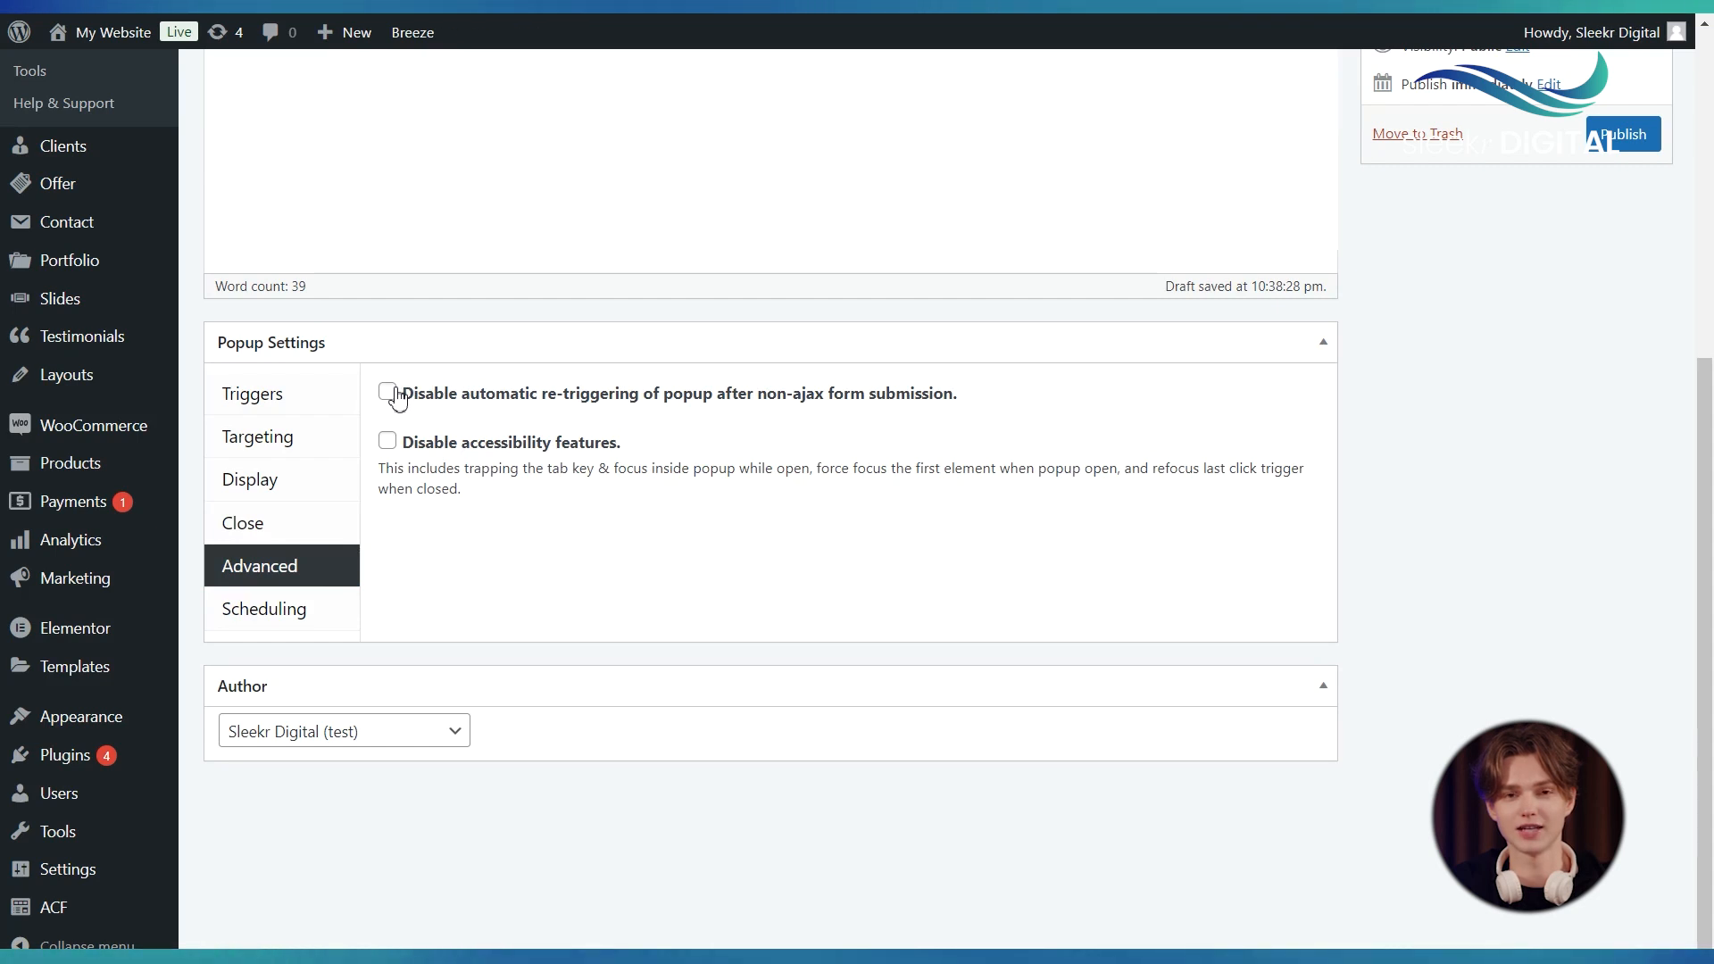
{"action": "left_click", "coordinate": [388, 441]}
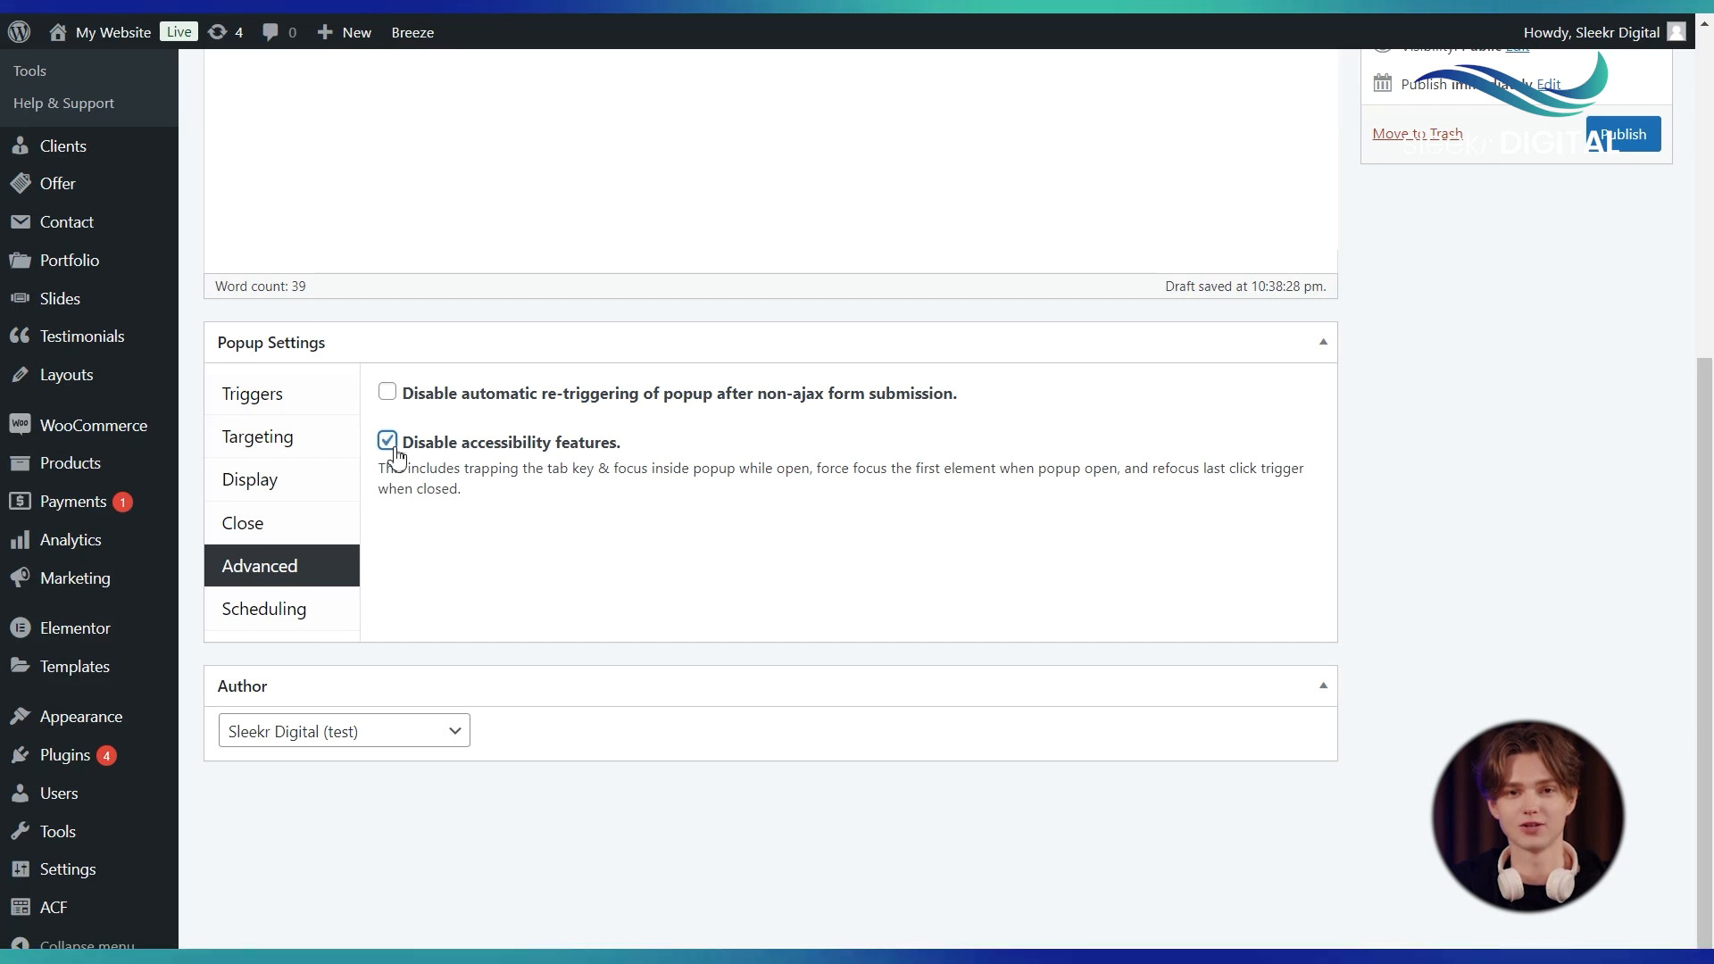
In the popup's scheduling settings, review the available schedule types and start a new schedule of type Start Date
{"action": "left_click", "coordinate": [264, 609]}
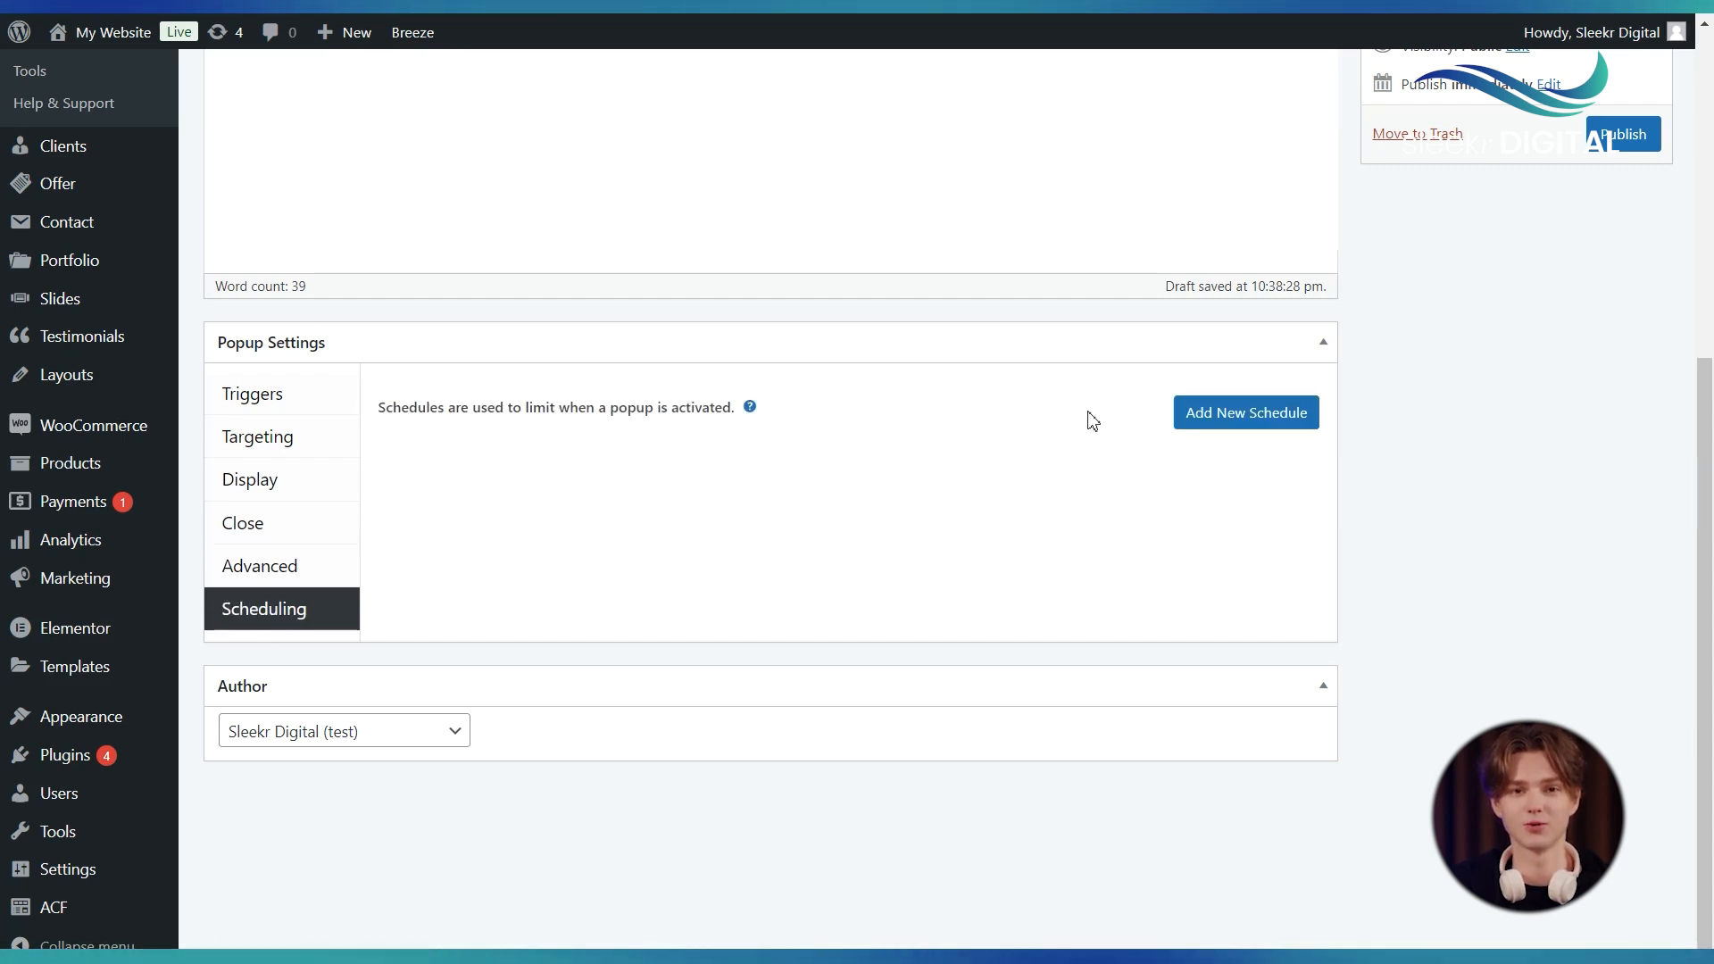
{"action": "left_click", "coordinate": [1250, 414]}
{"action": "left_click", "coordinate": [879, 217]}
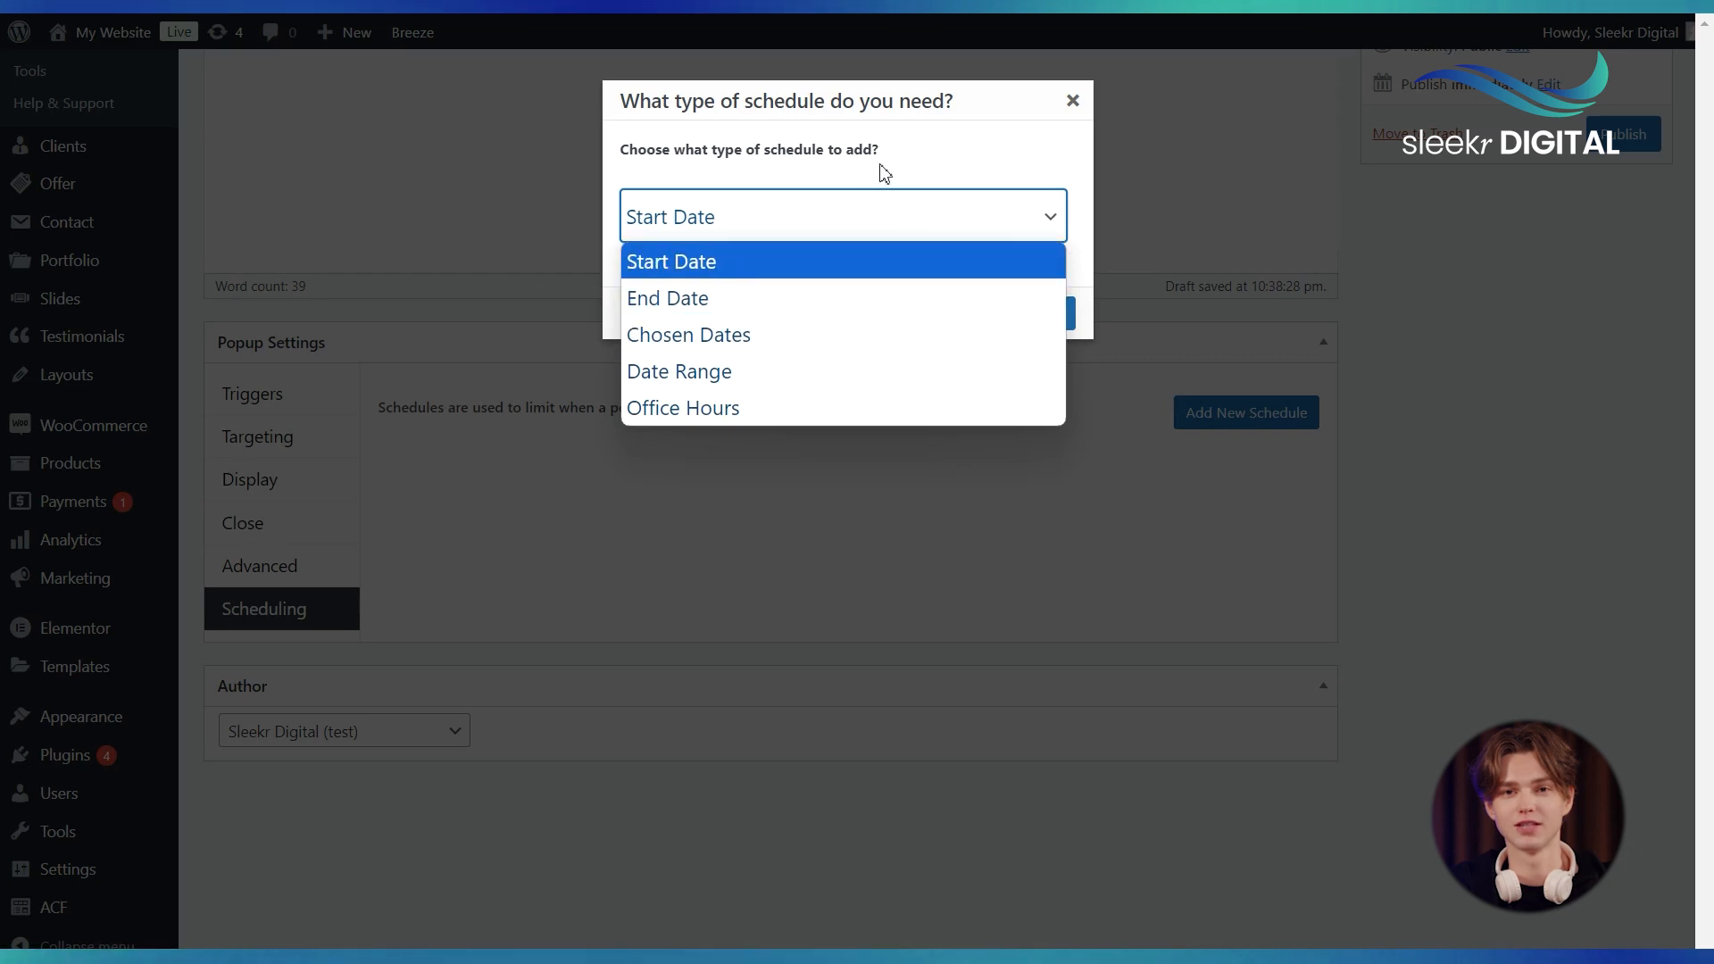
{"action": "left_click", "coordinate": [855, 210]}
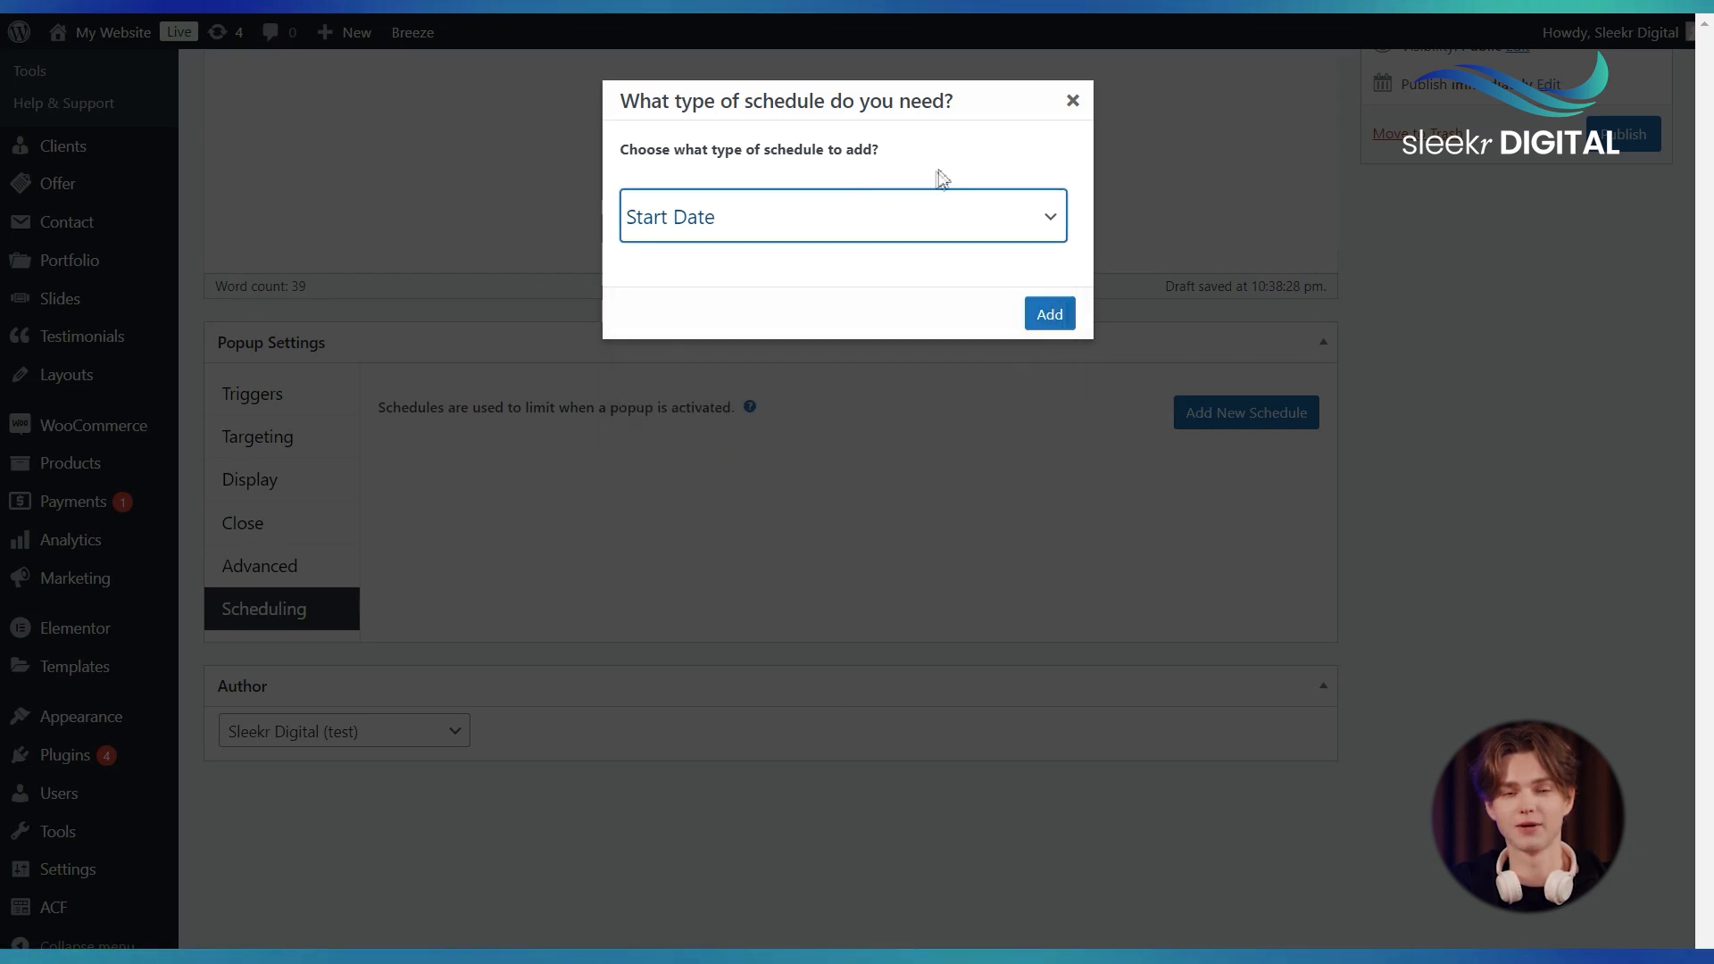
{"action": "left_click", "coordinate": [872, 218]}
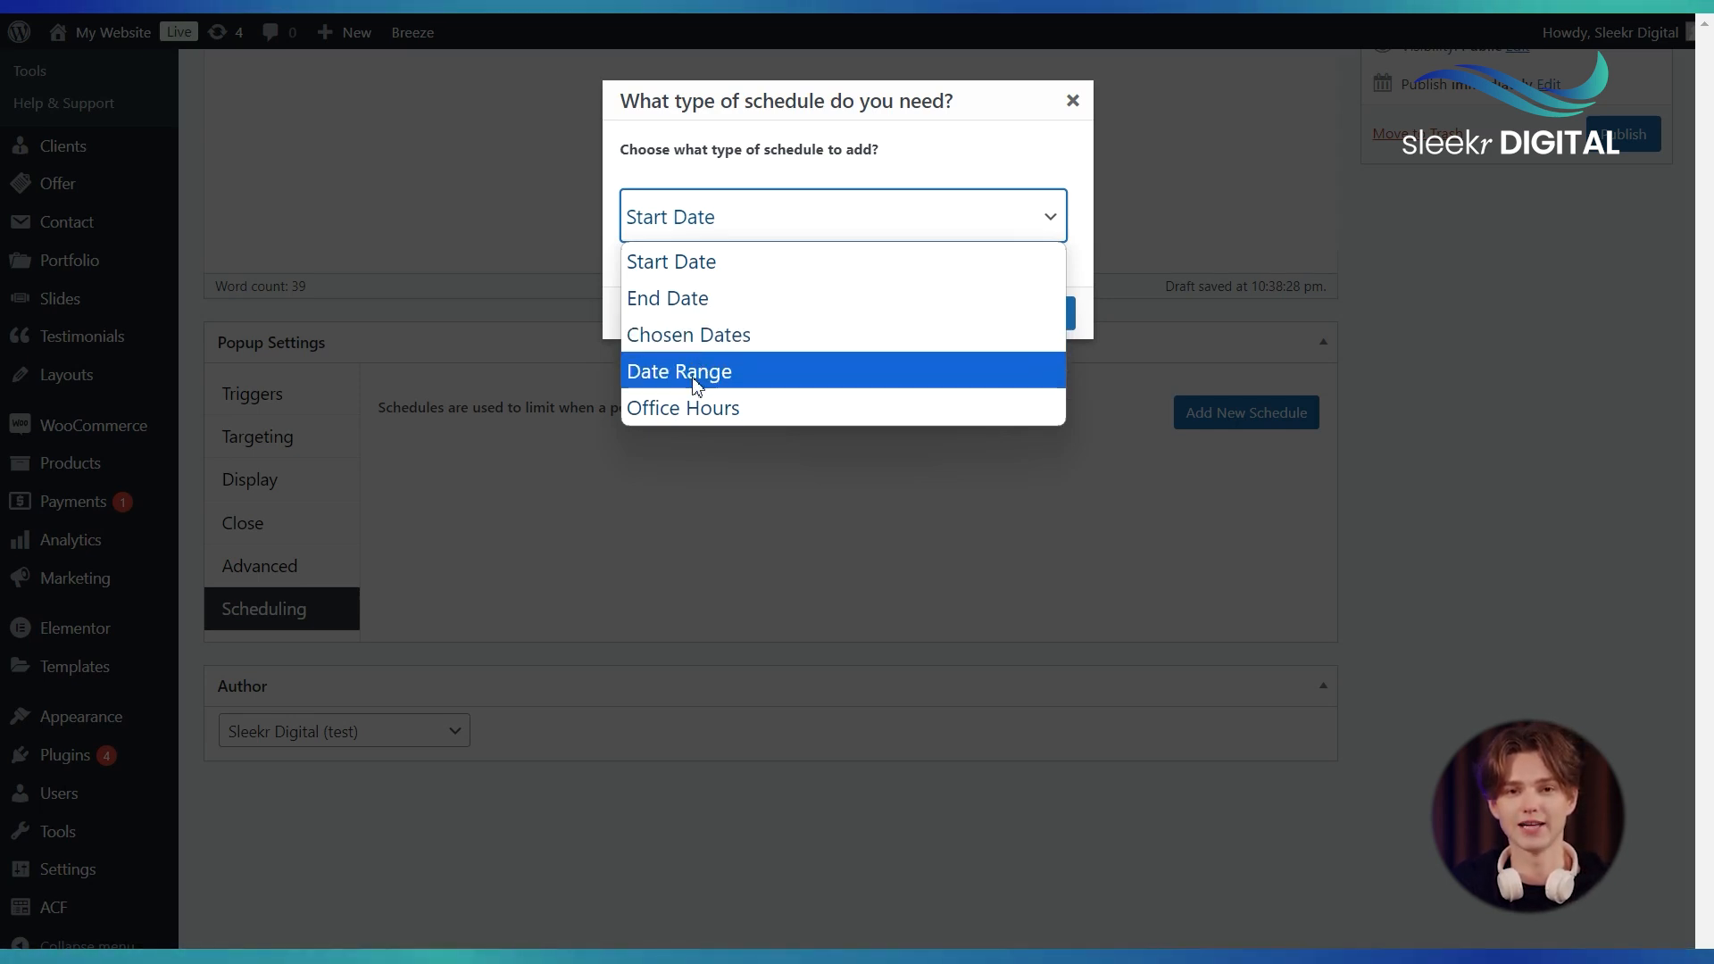
{"action": "left_click", "coordinate": [1084, 339]}
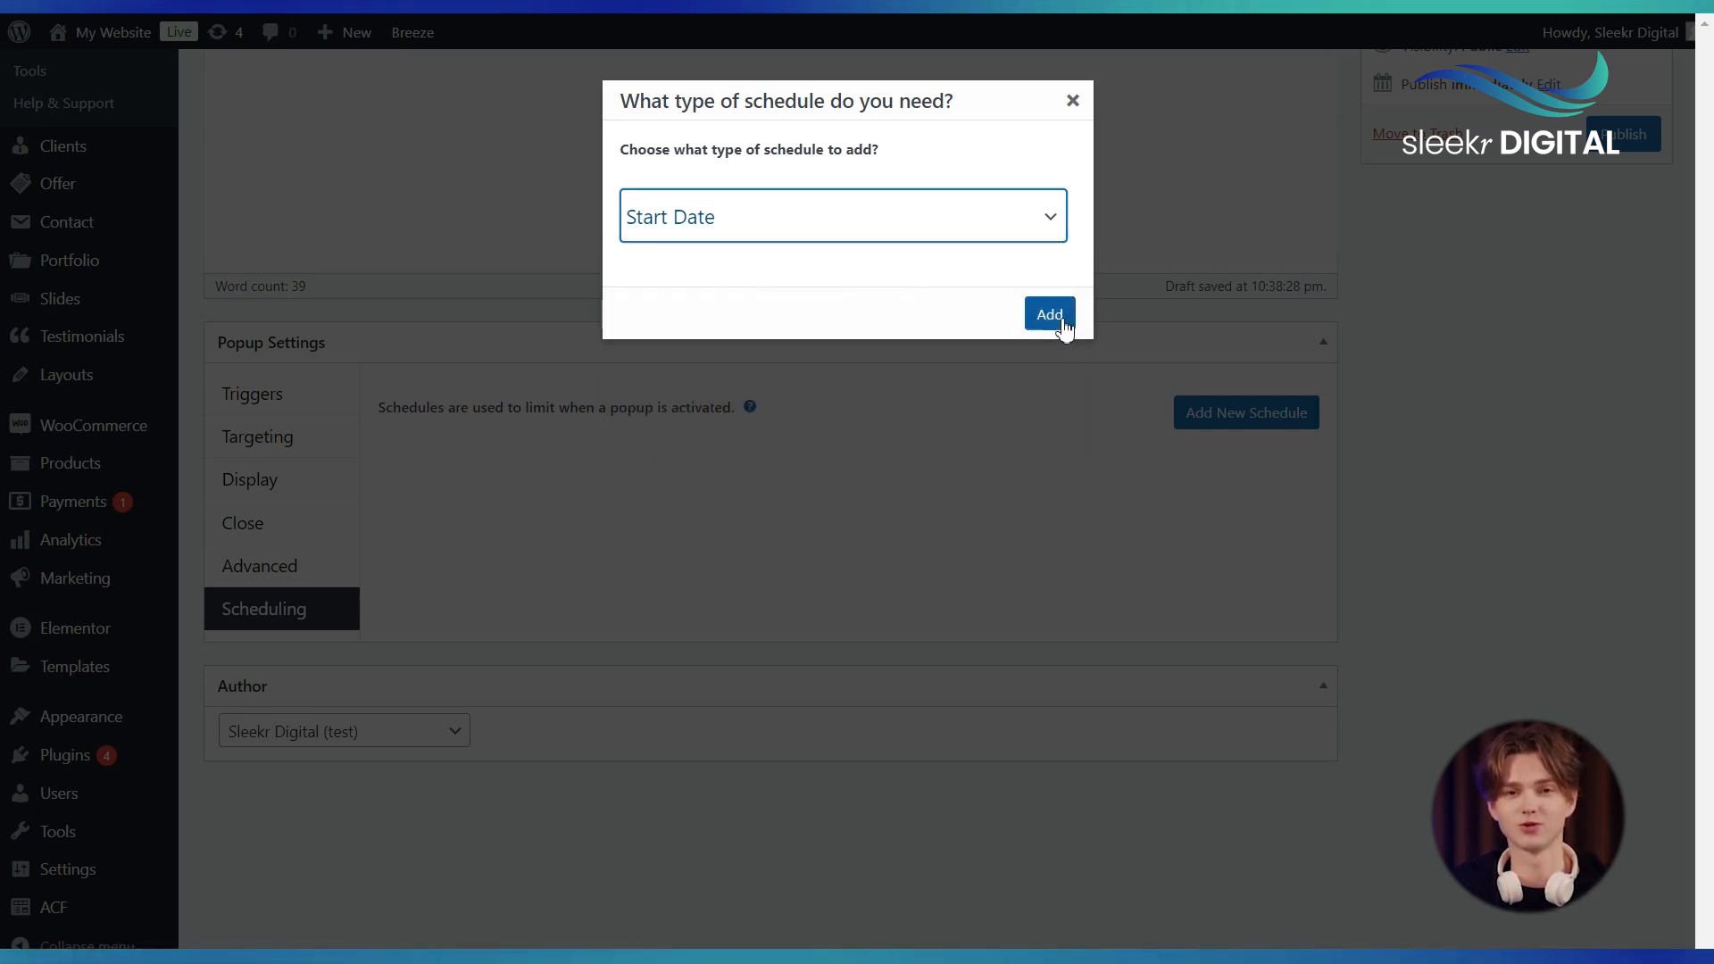
{"action": "left_click", "coordinate": [1063, 321]}
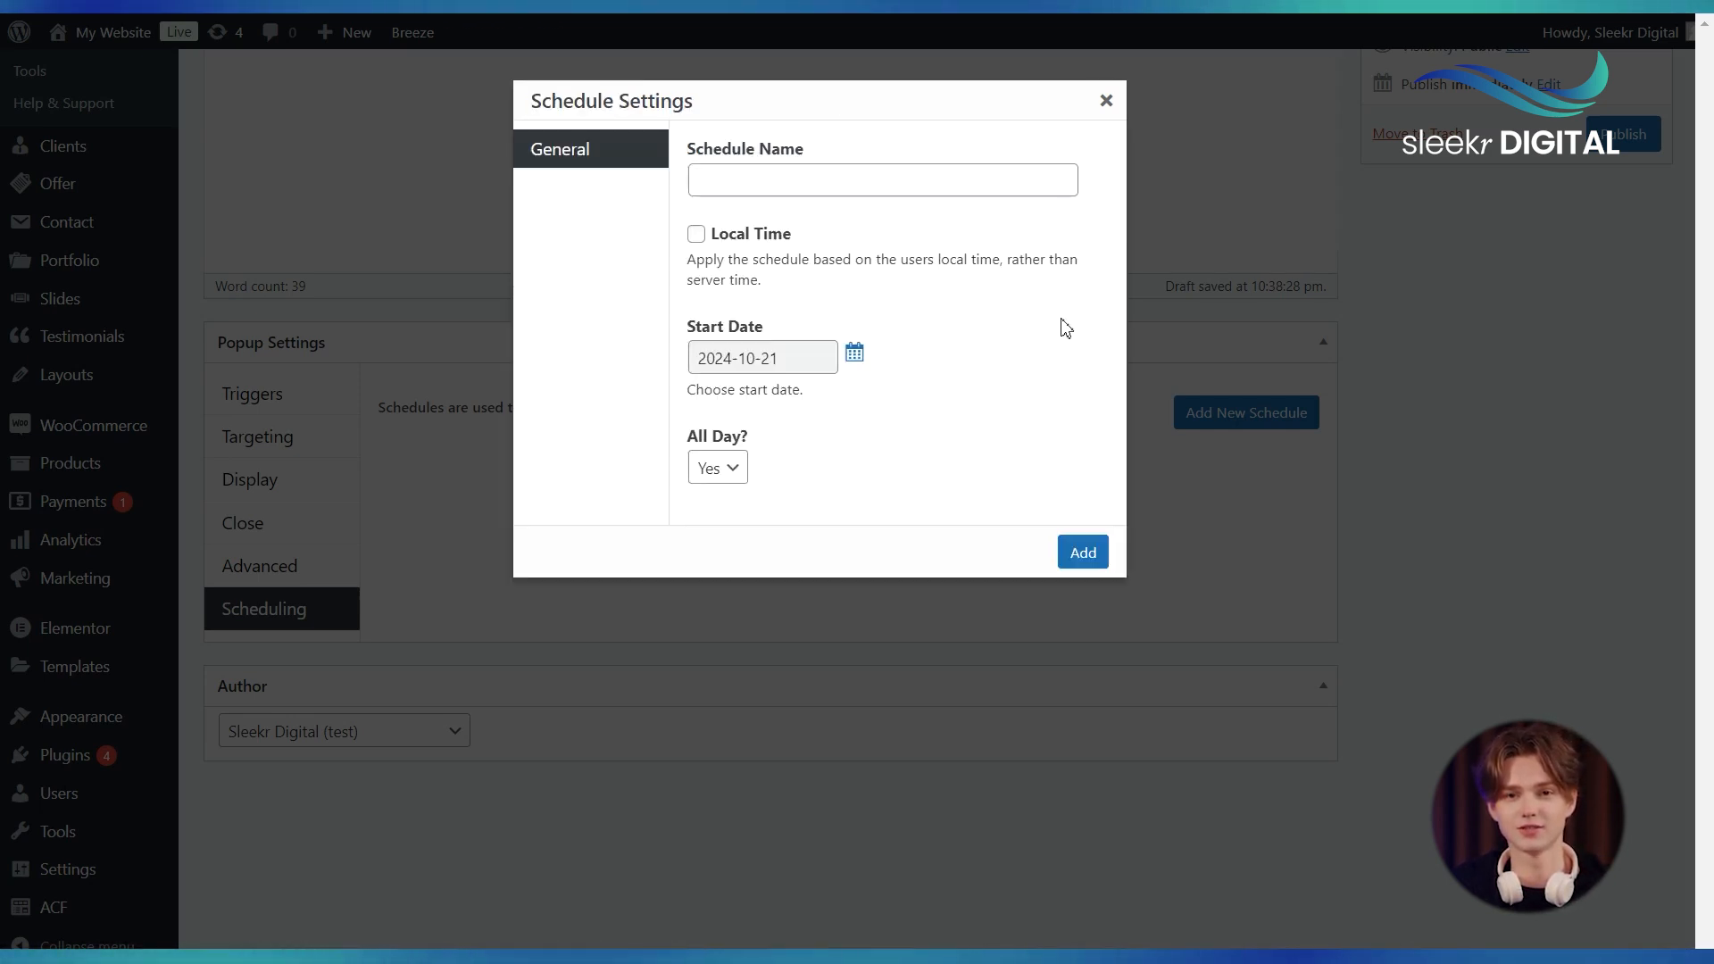
Name the schedule "Meeting", try the Local Time option and switch it off again, choose Yes for All Day, and add the schedule
{"action": "left_click", "coordinate": [794, 173]}
{"action": "type", "text": "Meeting"}
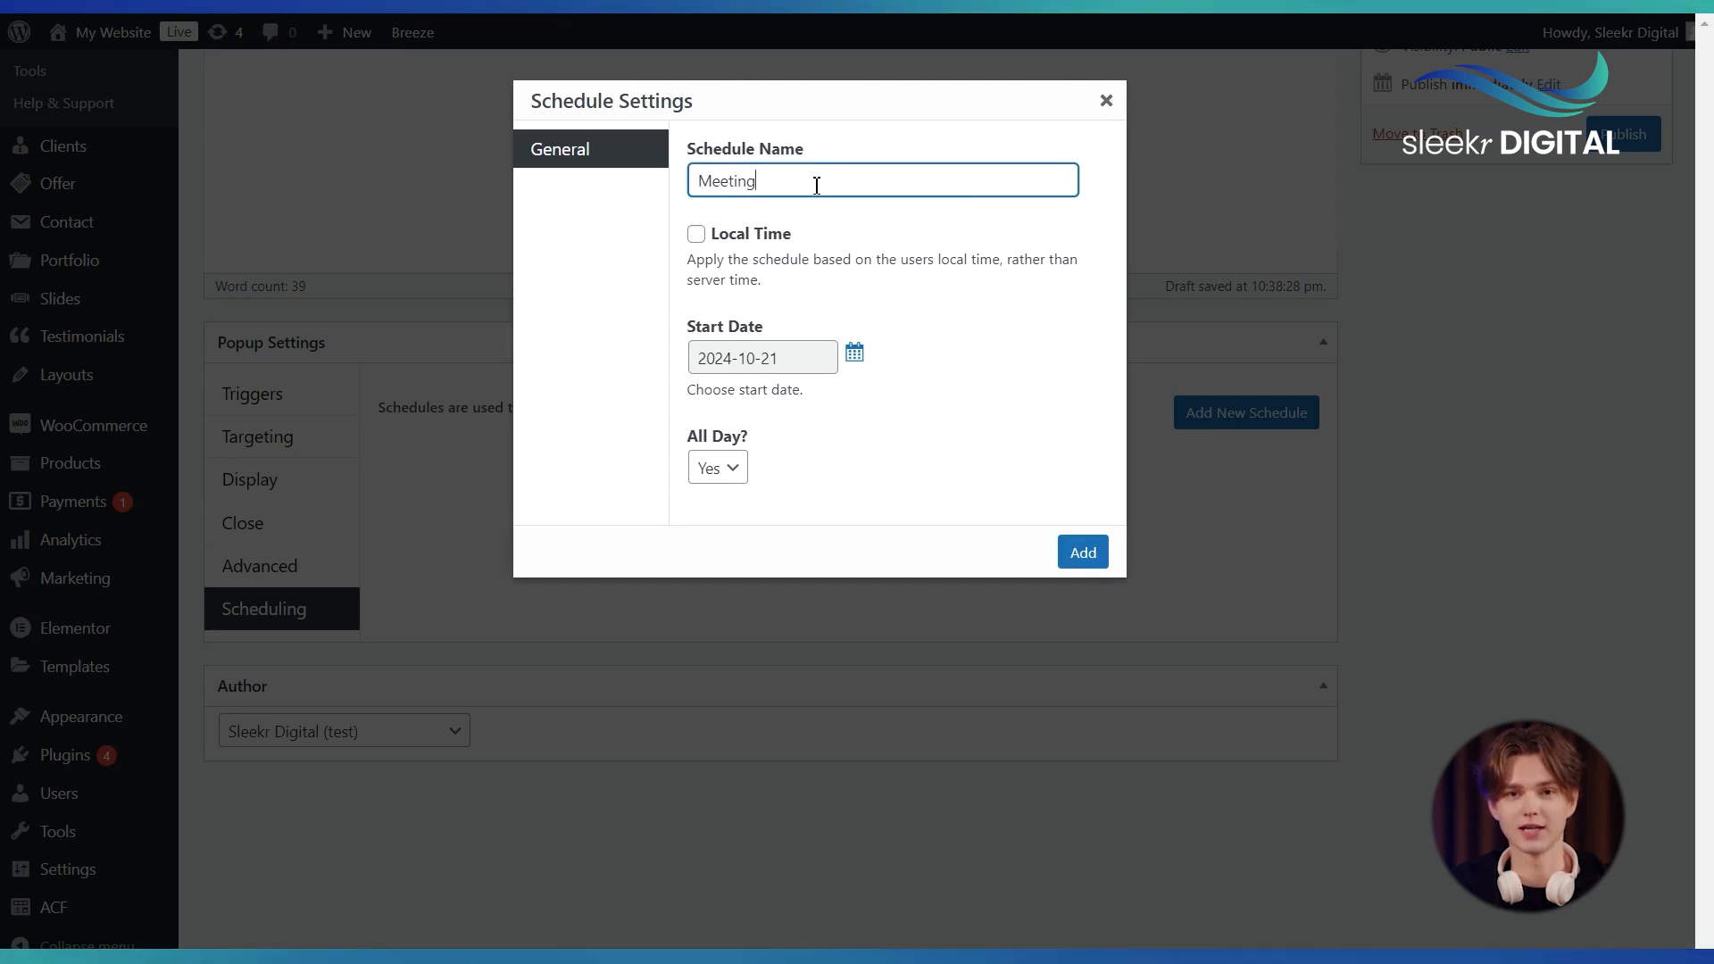
{"action": "left_click", "coordinate": [696, 235]}
{"action": "left_click", "coordinate": [697, 236]}
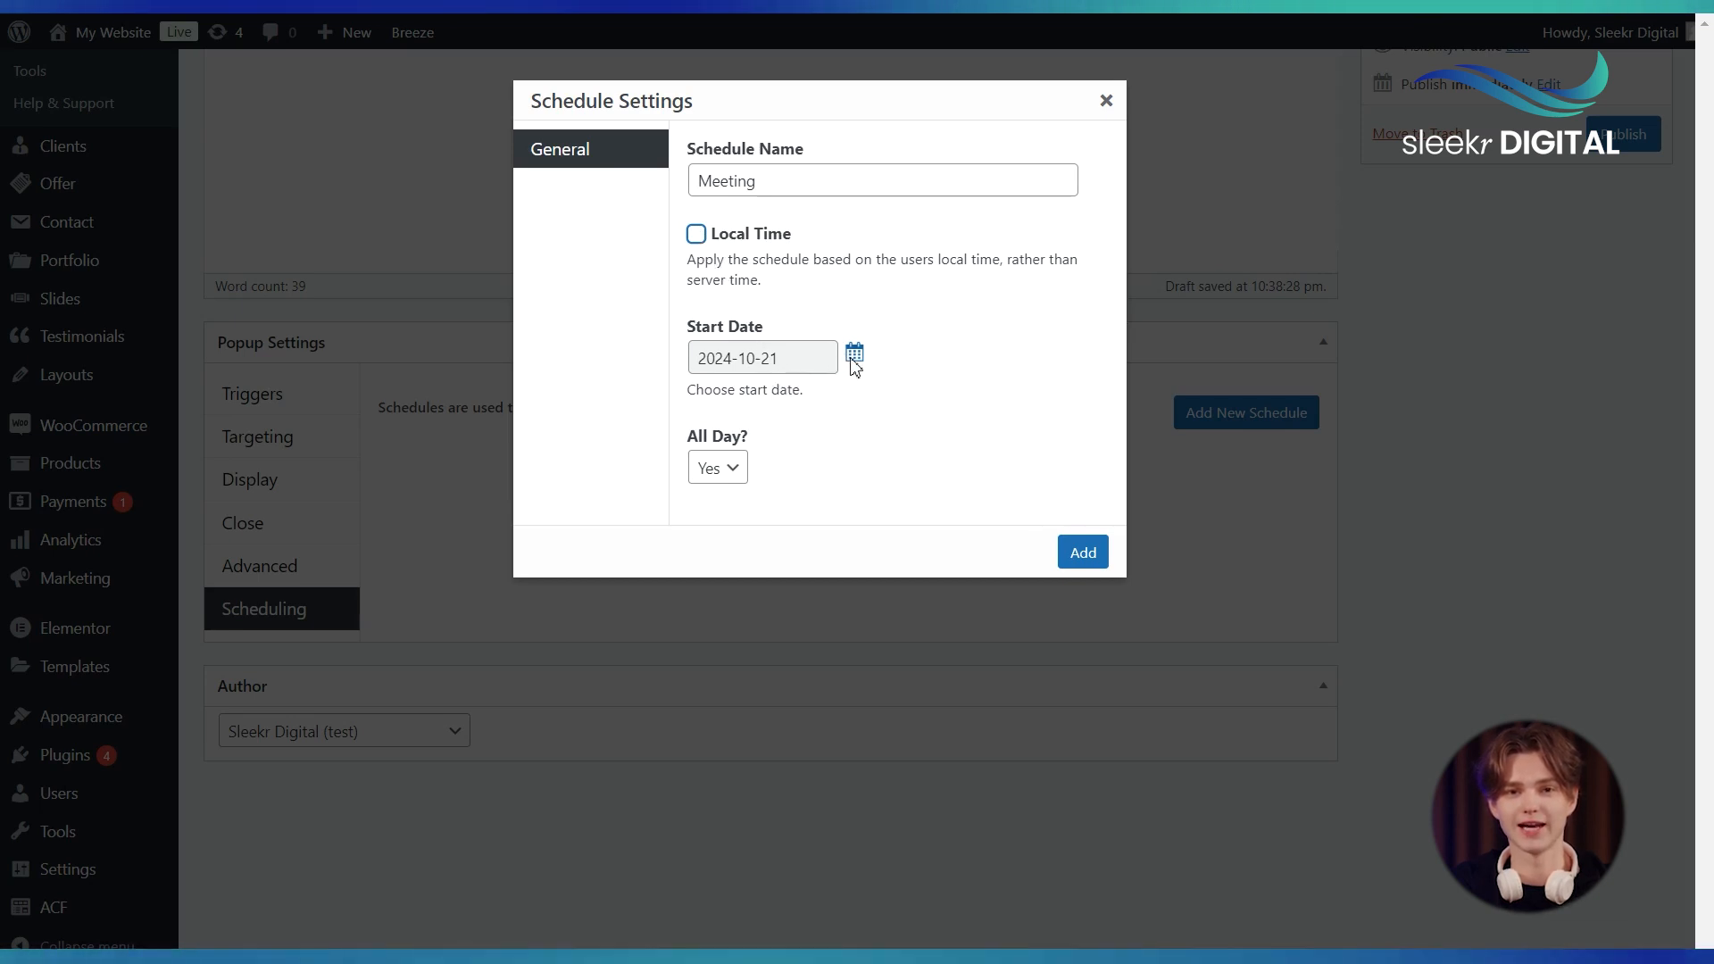
{"action": "left_click", "coordinate": [740, 469]}
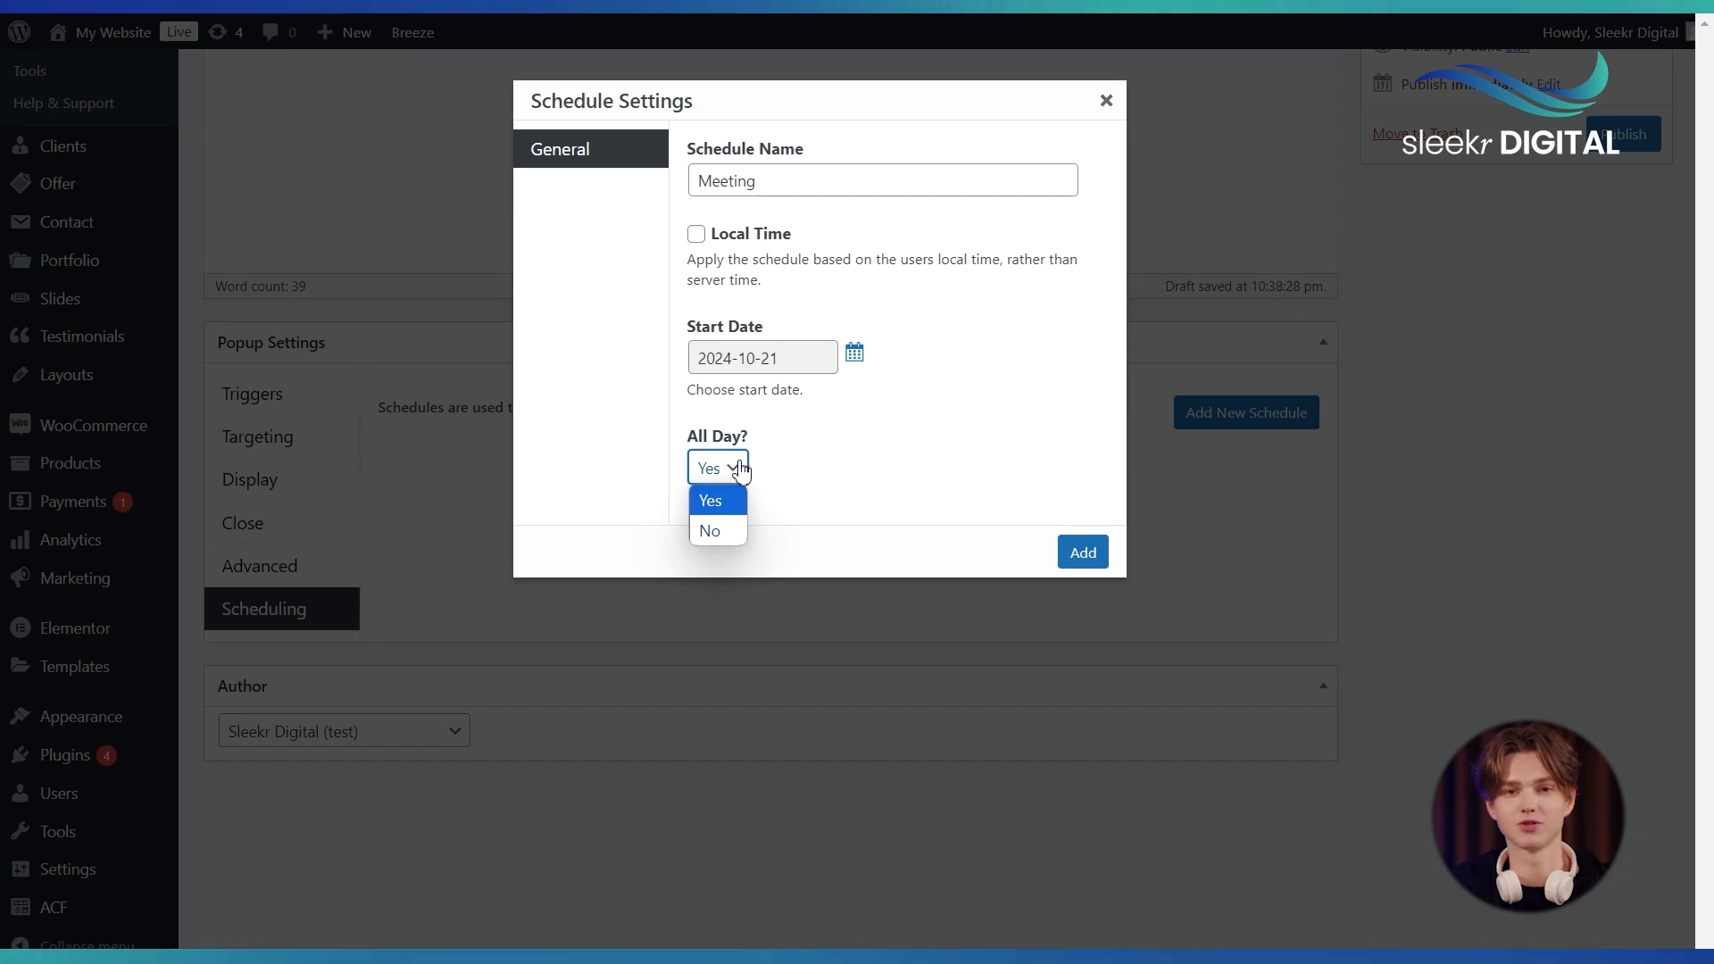
{"action": "left_click", "coordinate": [711, 497]}
{"action": "left_click", "coordinate": [1083, 553]}
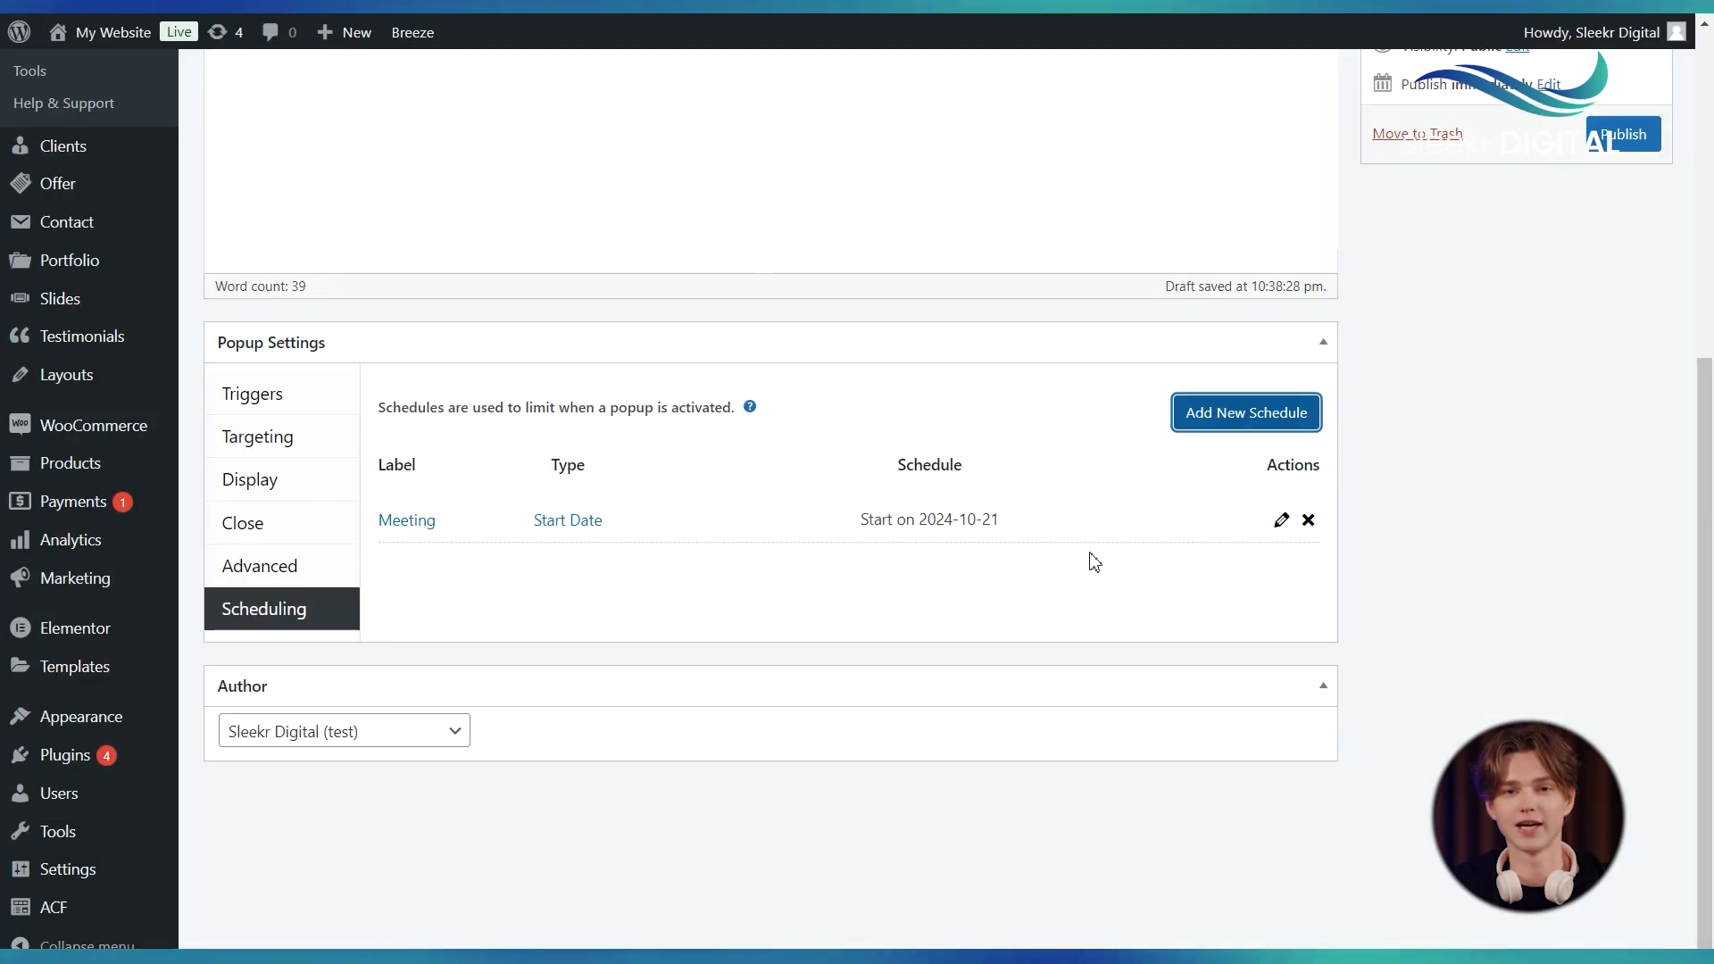
Publish the newsletter popup
{"action": "scroll", "coordinate": [1036, 636], "scroll_direction": "up", "scroll_amount": 1}
{"action": "scroll", "coordinate": [1040, 638], "scroll_direction": "down", "scroll_amount": 1}
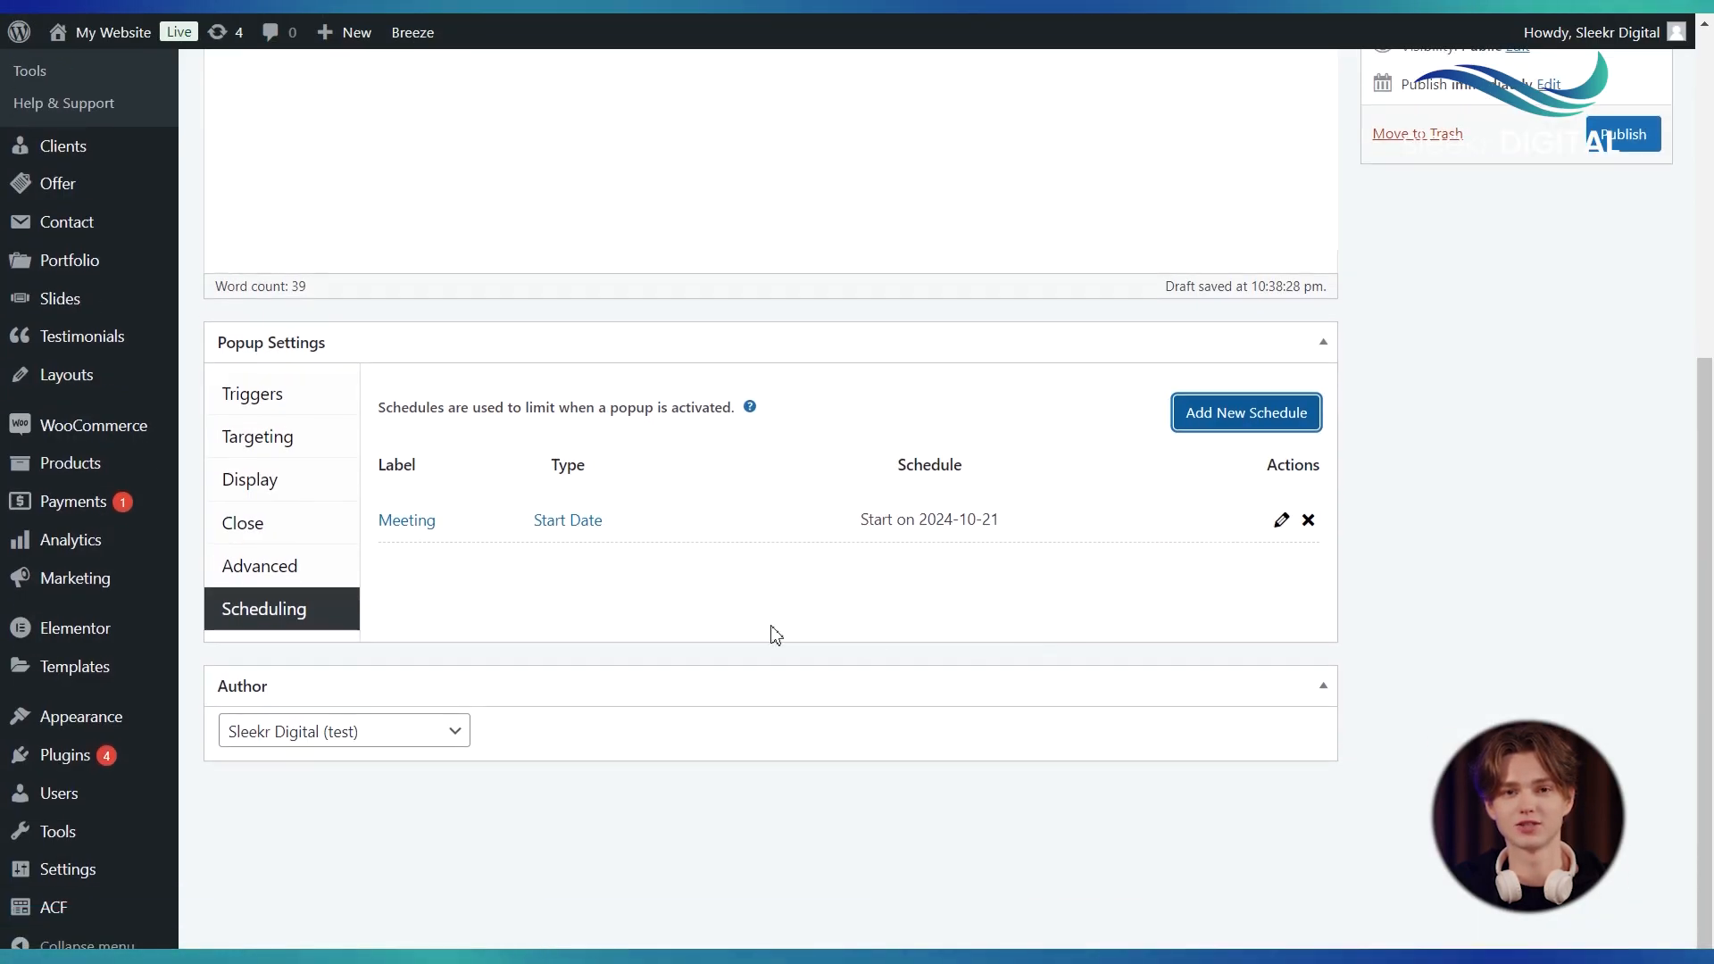
{"action": "scroll", "coordinate": [899, 593], "scroll_direction": "up", "scroll_amount": 8}
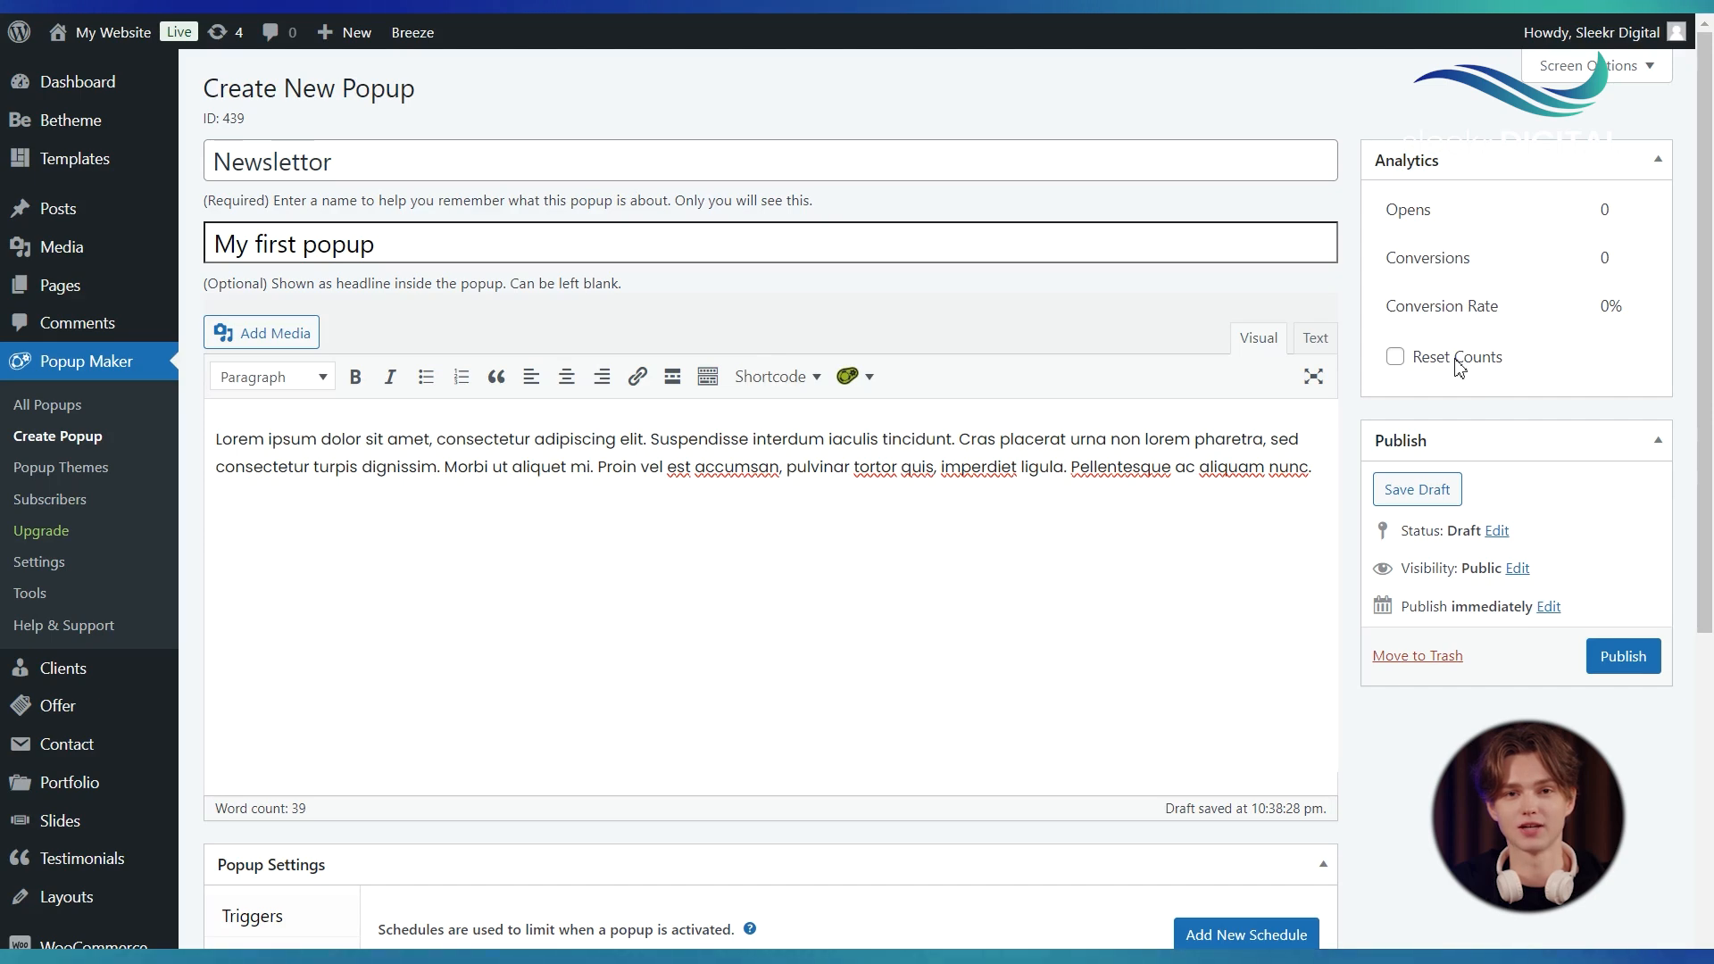
{"action": "scroll", "coordinate": [1518, 449], "scroll_direction": "down", "scroll_amount": 1}
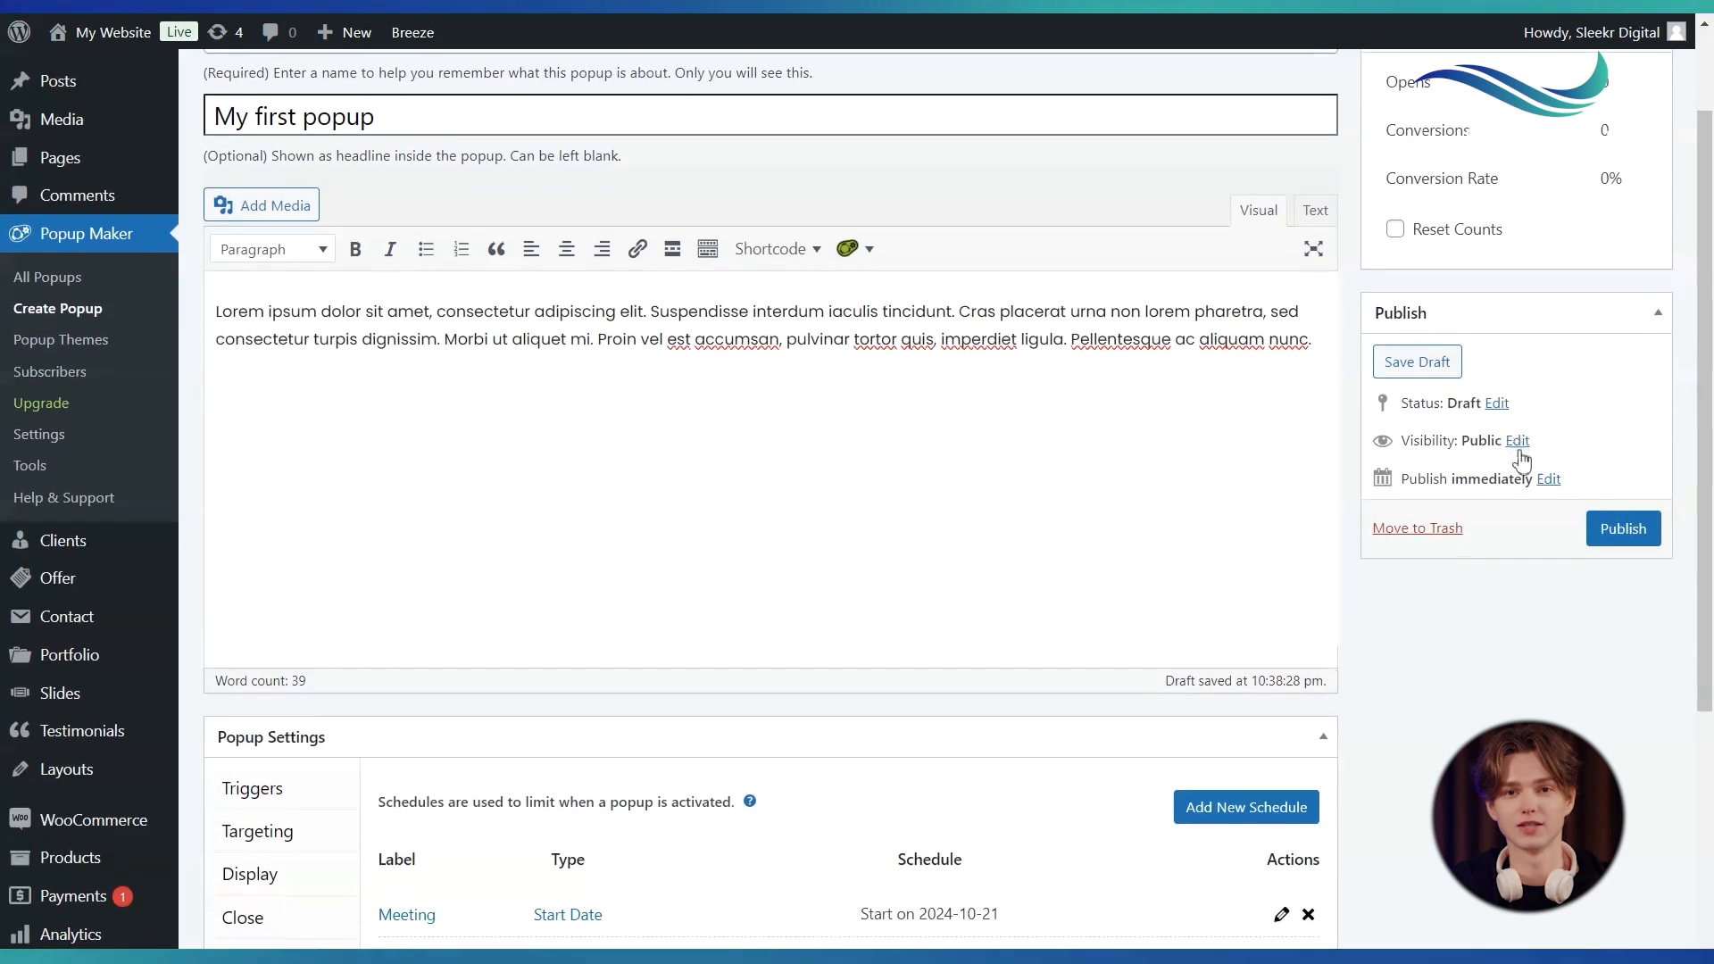
{"action": "left_click", "coordinate": [1623, 531]}
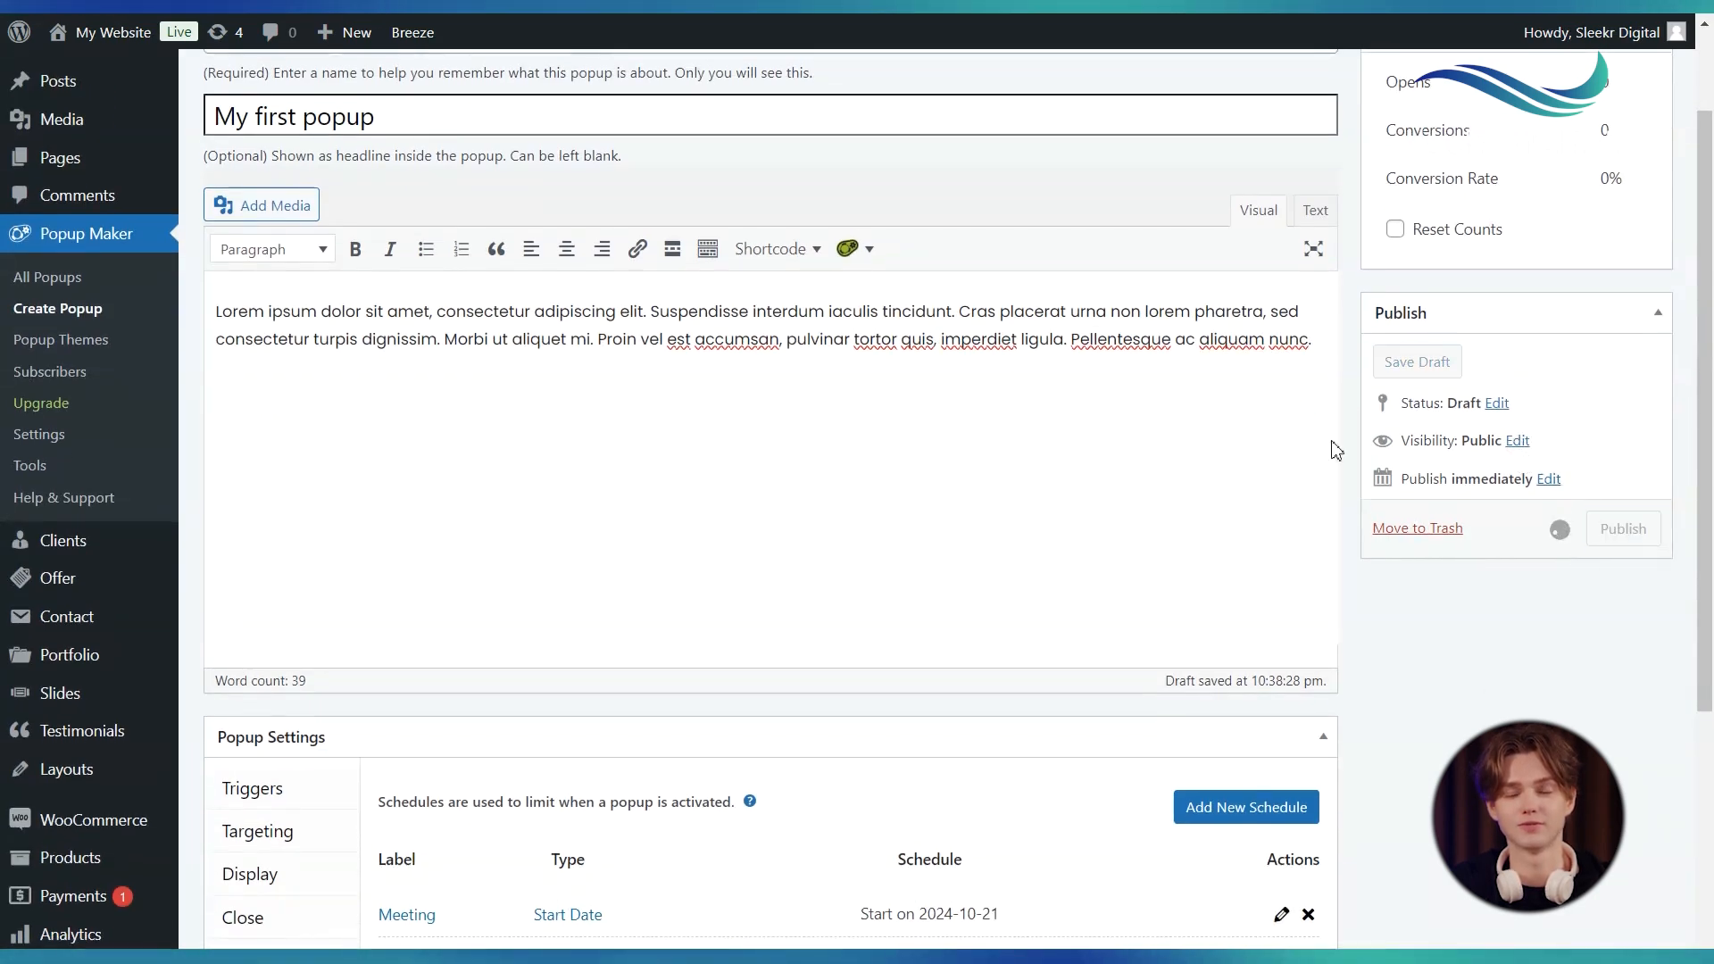